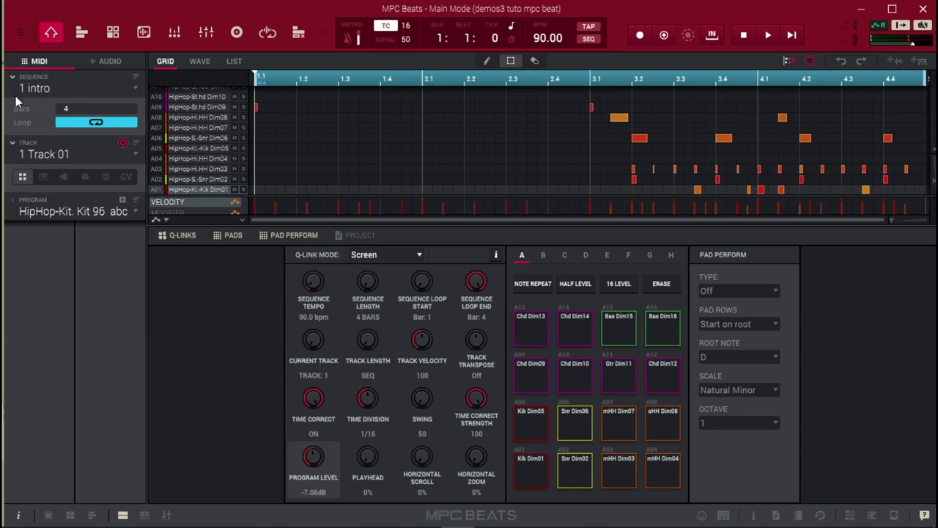
# Look through the list of sequences in the project, then close it.
pyautogui.click(137, 87)
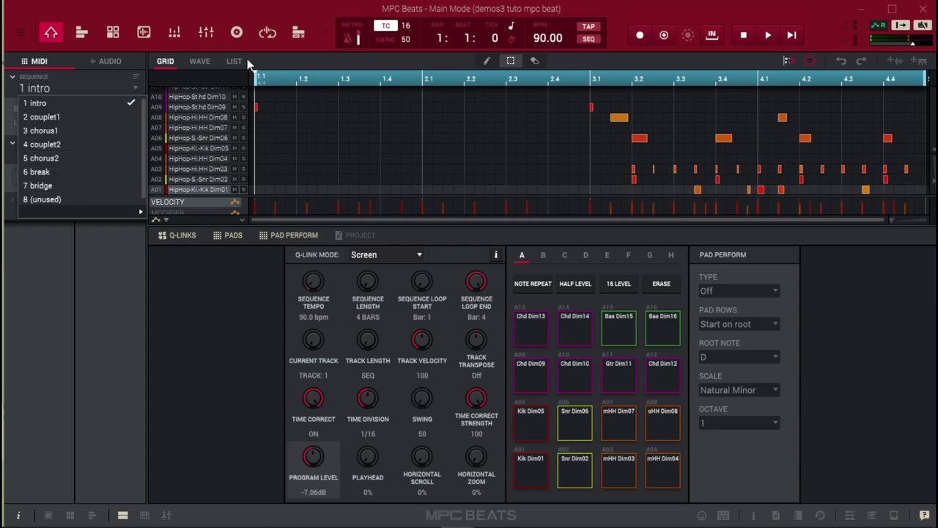
pyautogui.click(266, 61)
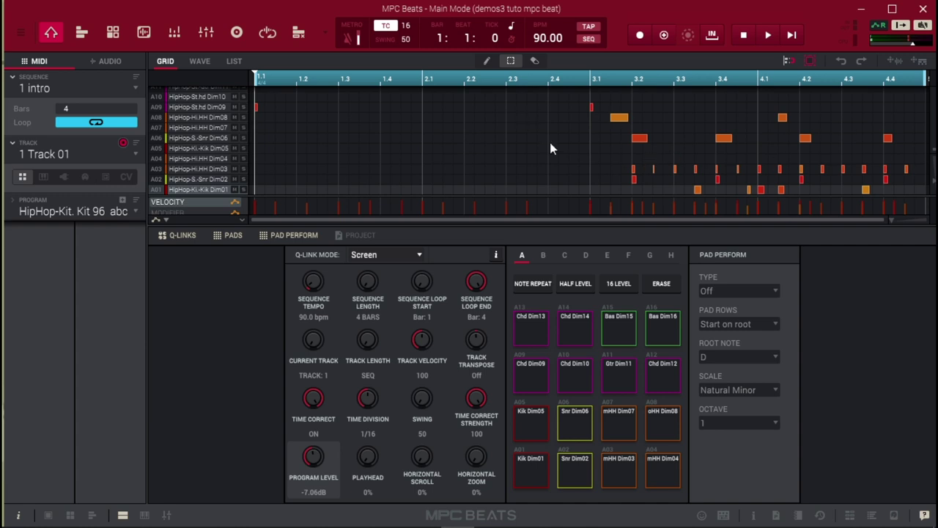
# Audition the HipHop kit's drum, chord, guitar and bass pads in bank A on Track 01.
pyautogui.click(566, 472)
pyautogui.click(648, 469)
pyautogui.click(609, 467)
pyautogui.click(664, 430)
pyautogui.click(619, 430)
pyautogui.click(577, 431)
pyautogui.click(539, 427)
pyautogui.click(535, 379)
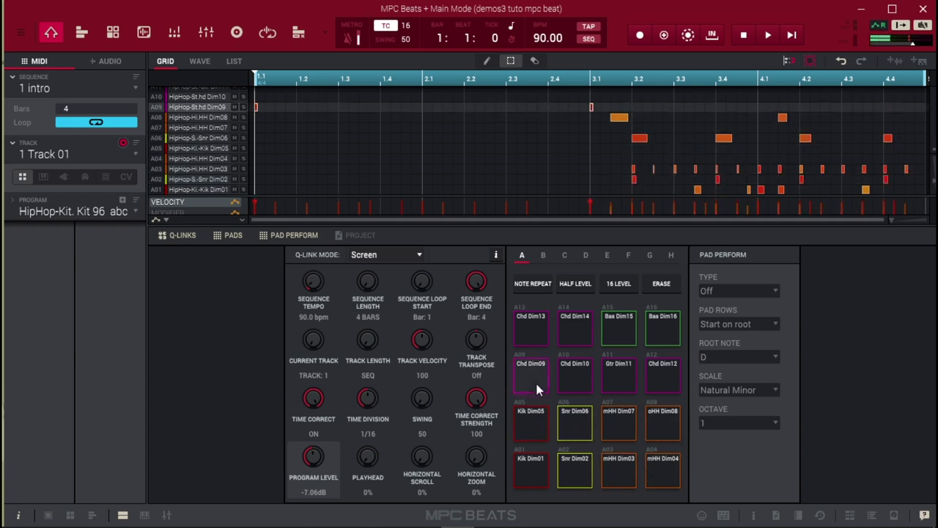
pyautogui.click(584, 383)
pyautogui.click(614, 389)
pyautogui.click(655, 377)
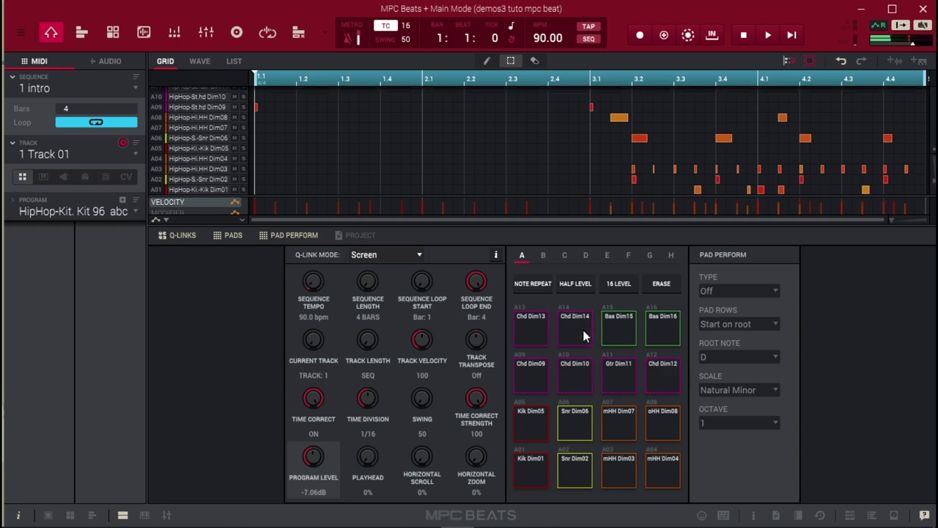
pyautogui.click(665, 331)
pyautogui.click(567, 328)
# Display Track 02 and then Track 03 of the intro sequence to check their contents.
pyautogui.click(133, 153)
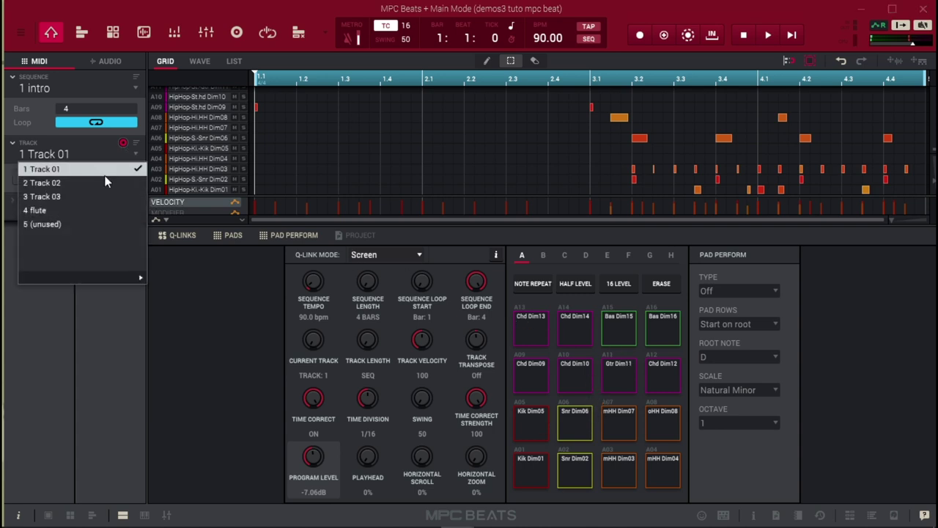
pyautogui.click(105, 183)
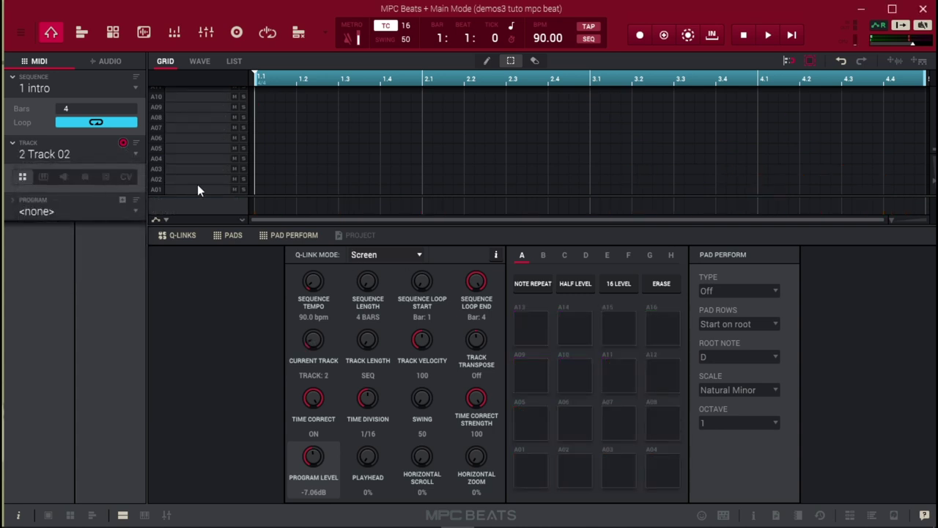
pyautogui.click(135, 161)
pyautogui.click(123, 195)
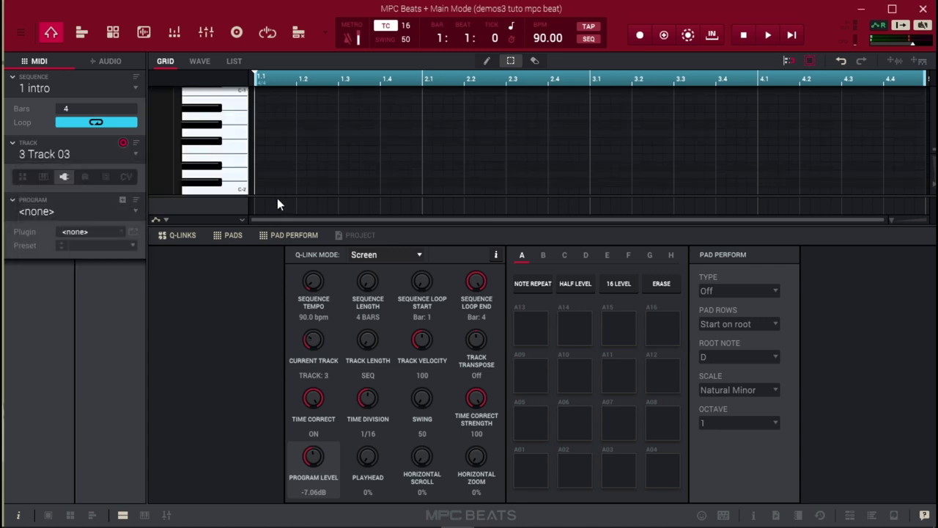
# Switch to the couplet1 sequence, show Track 02, and inspect its Mini Grand plugin window before closing it.
pyautogui.click(134, 91)
pyautogui.click(116, 118)
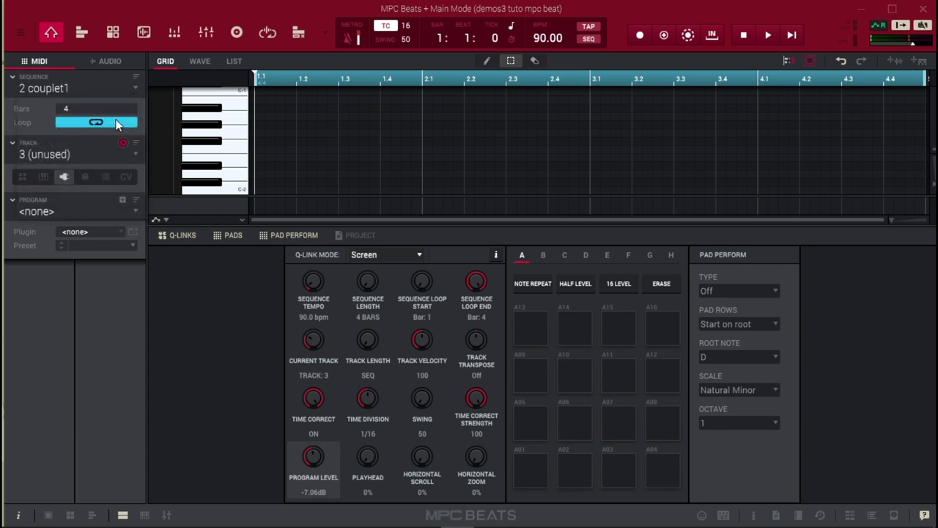
pyautogui.click(134, 155)
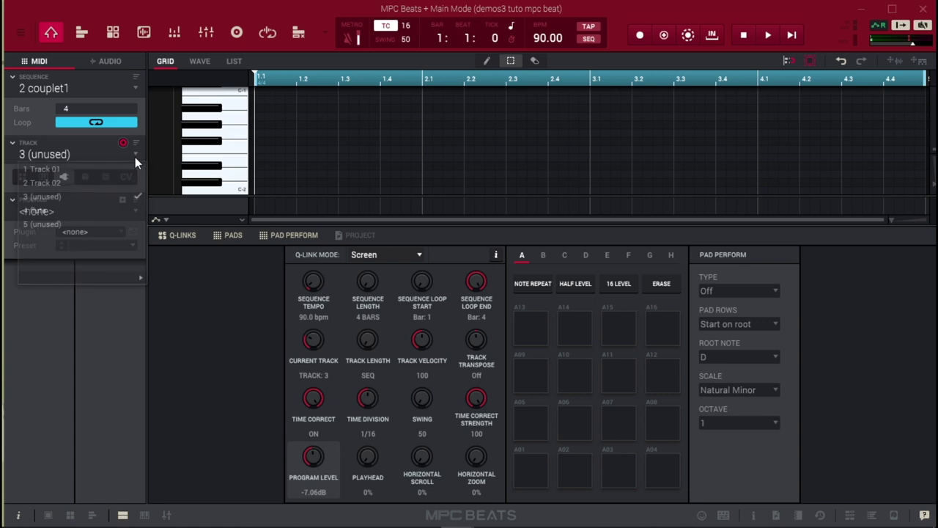
pyautogui.click(100, 186)
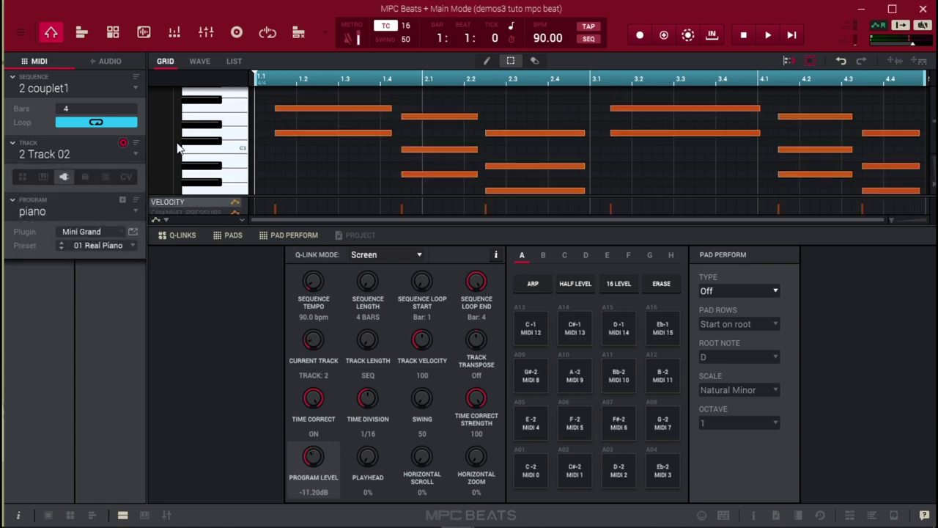
pyautogui.click(132, 231)
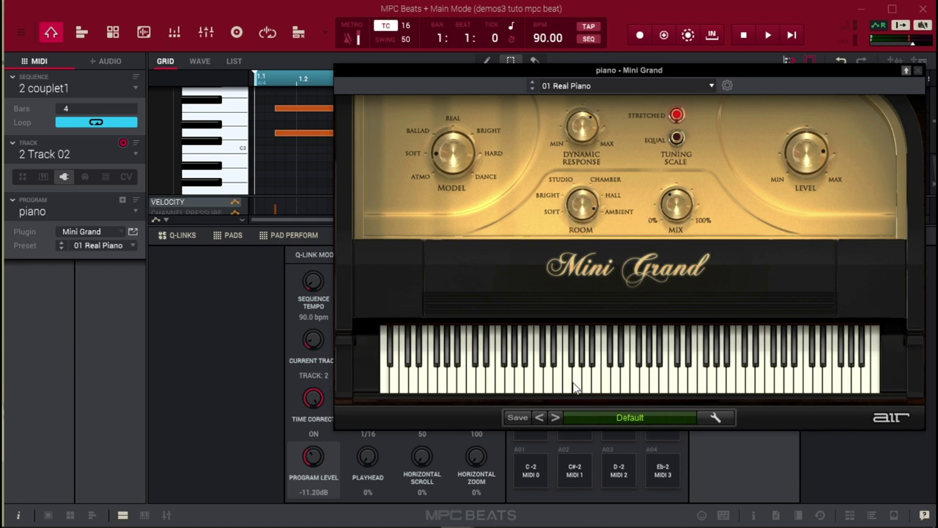
pyautogui.click(919, 72)
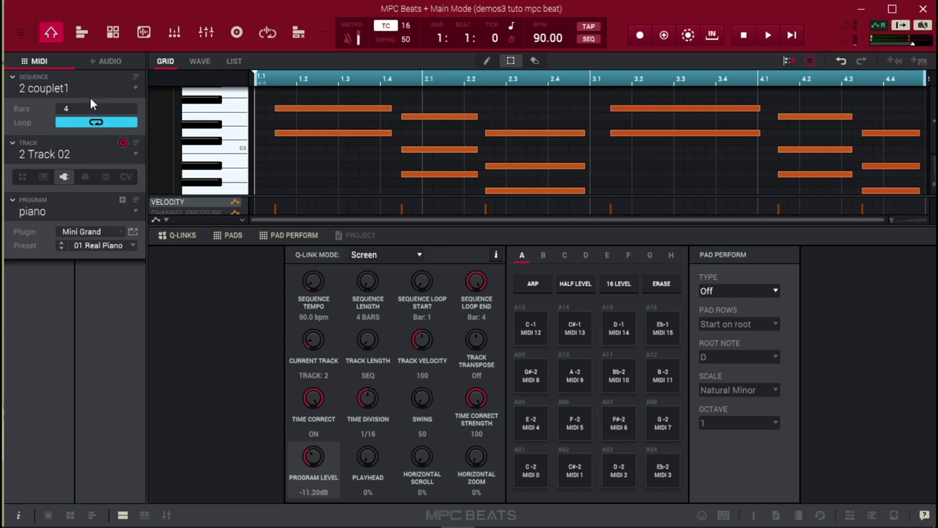
# Show Track 01, return to the intro sequence, and play it through before stopping playback.
pyautogui.click(135, 152)
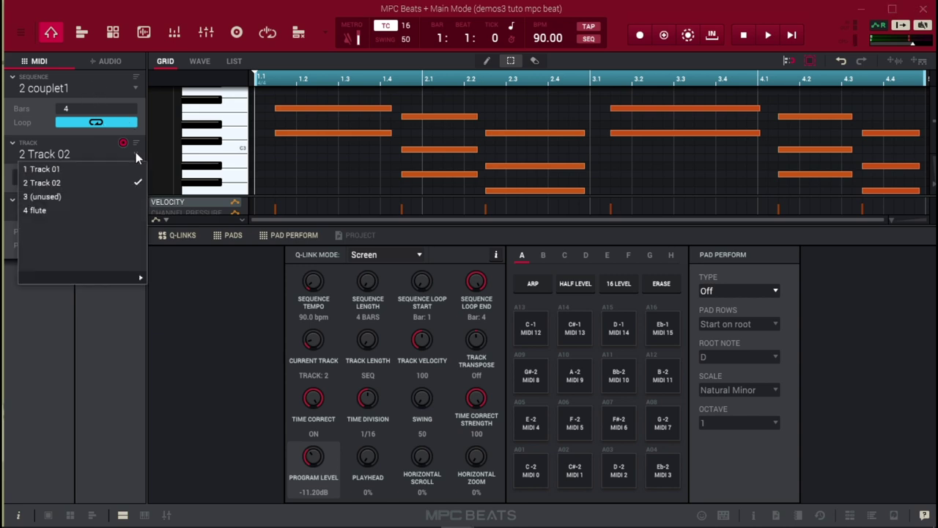
pyautogui.click(118, 170)
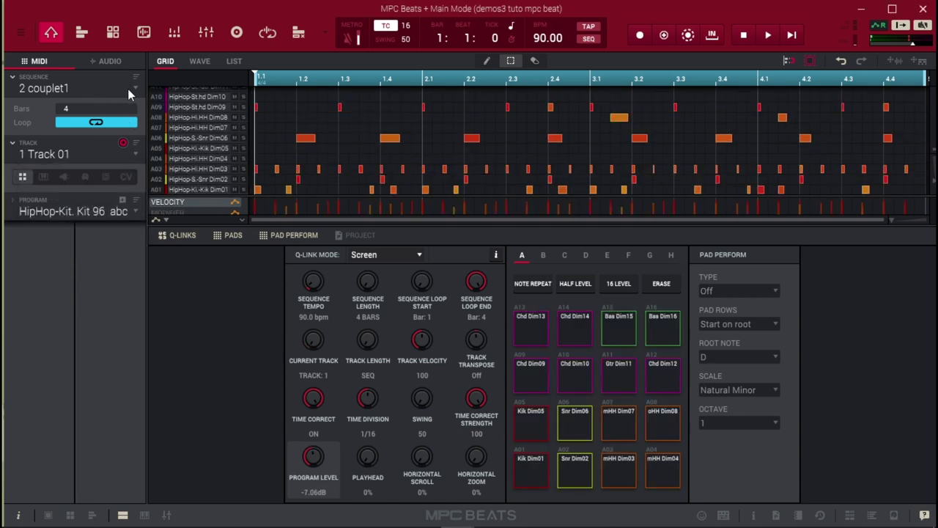
pyautogui.click(135, 87)
pyautogui.click(132, 103)
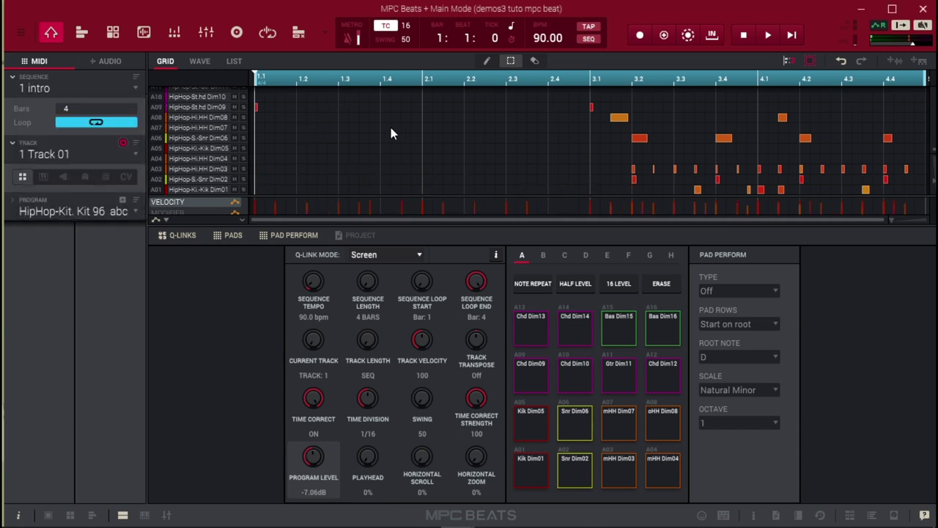
pyautogui.press('space')
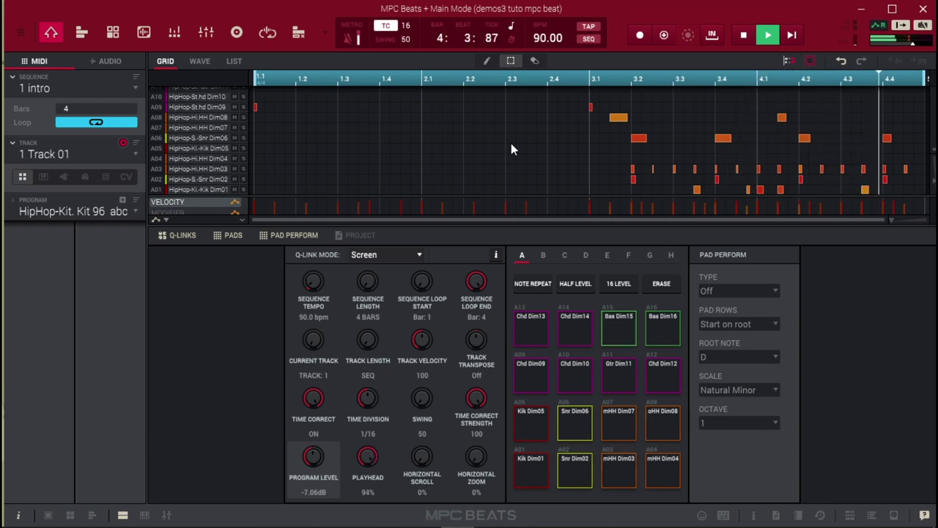
pyautogui.press('space')
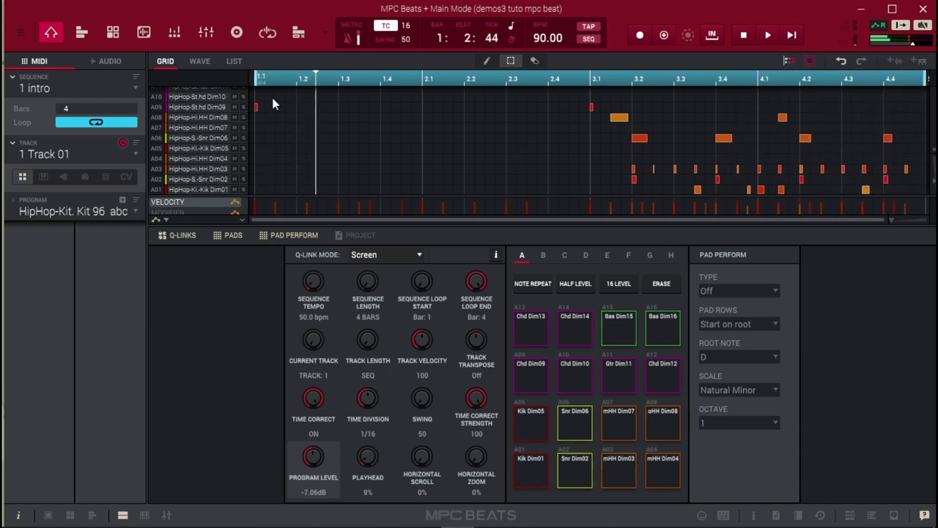
# Switch to the couplet1 sequence and start playback with Track 01's drum pattern shown.
pyautogui.click(135, 88)
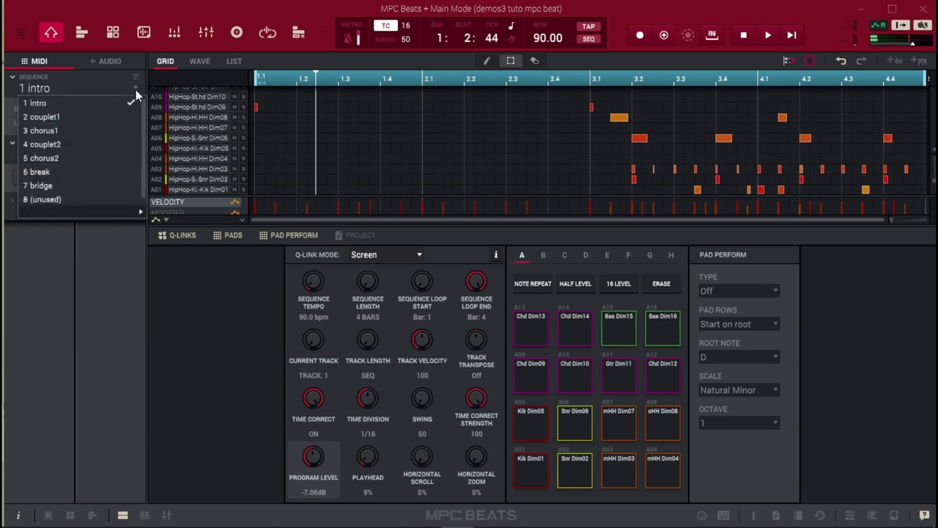
pyautogui.click(56, 118)
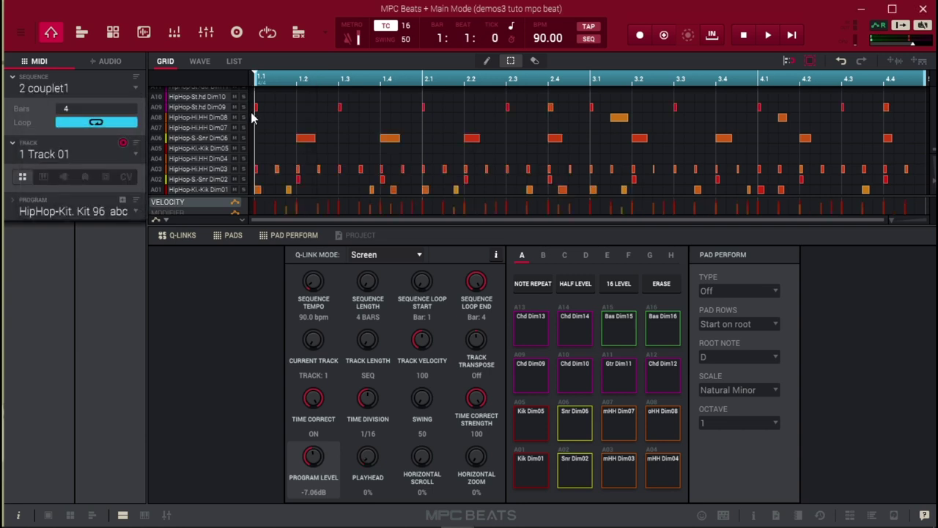
pyautogui.press('space')
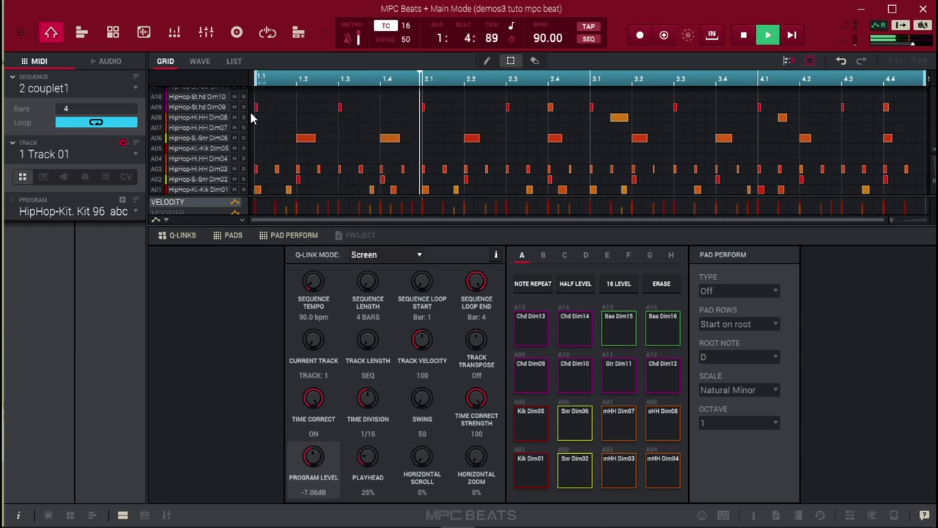
pyautogui.click(137, 154)
pyautogui.click(120, 175)
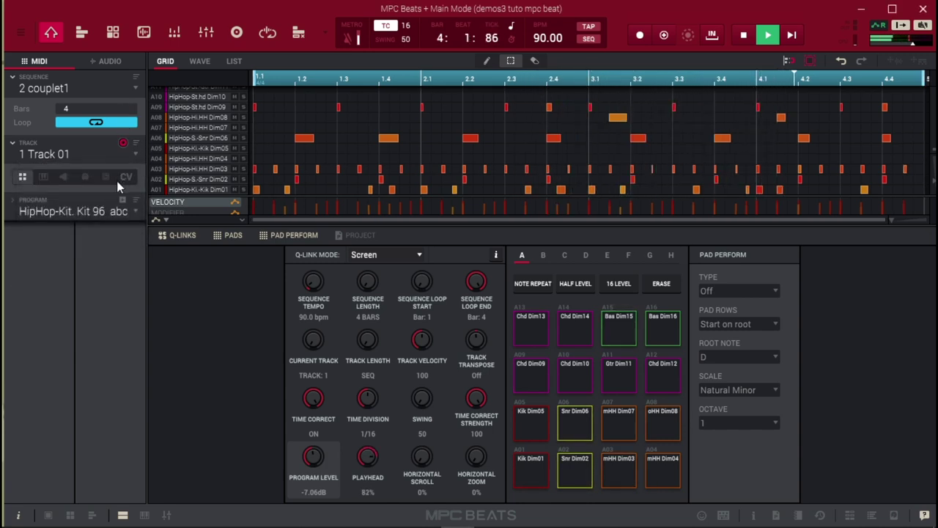
# Show Track 02 during playback, view its Mini Grand plugin, then stop playback and close the plugin window.
pyautogui.click(132, 156)
pyautogui.click(112, 181)
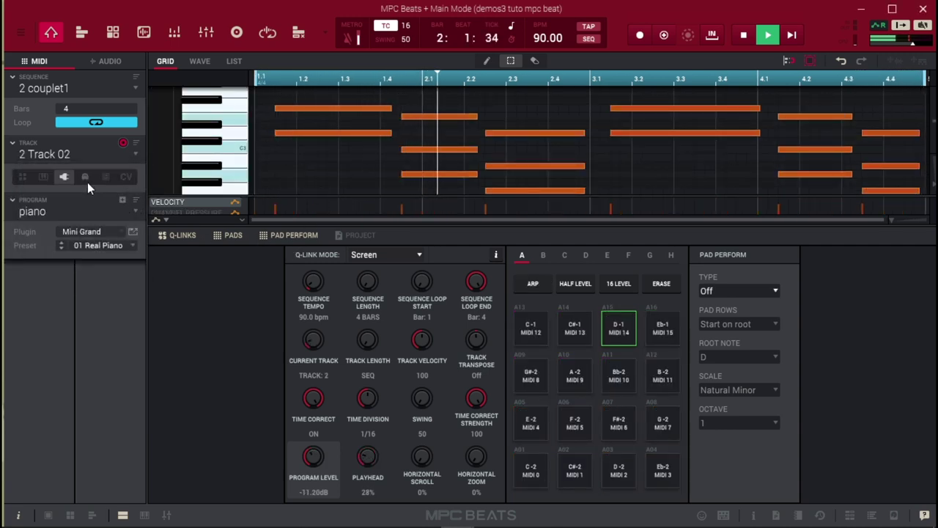
pyautogui.click(133, 231)
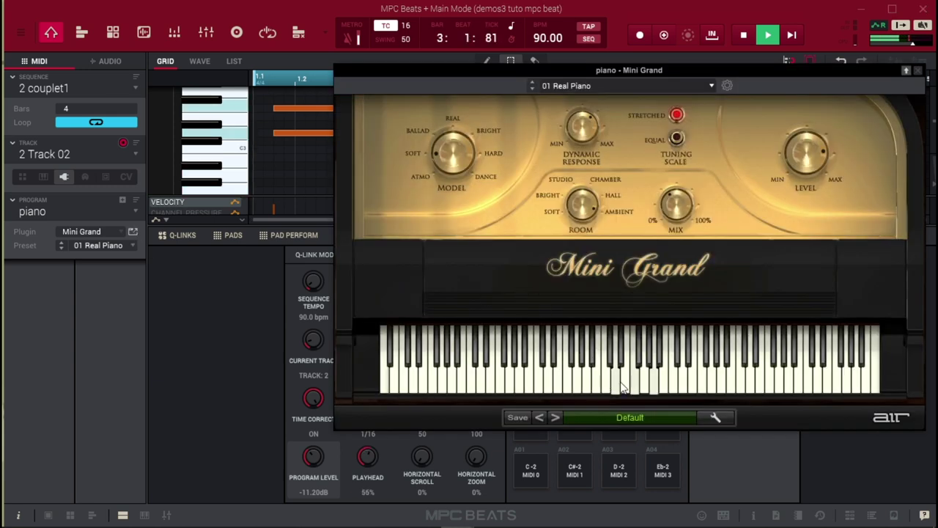
pyautogui.press('space')
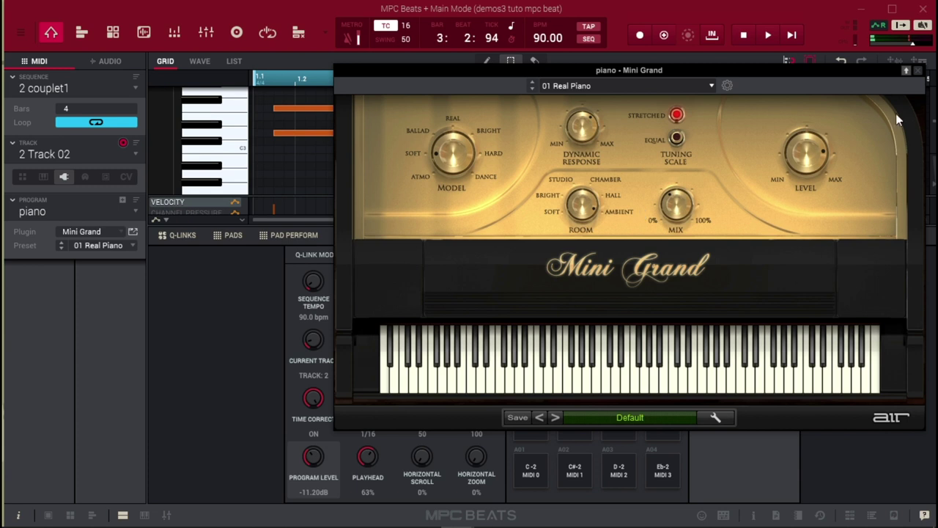
pyautogui.click(918, 70)
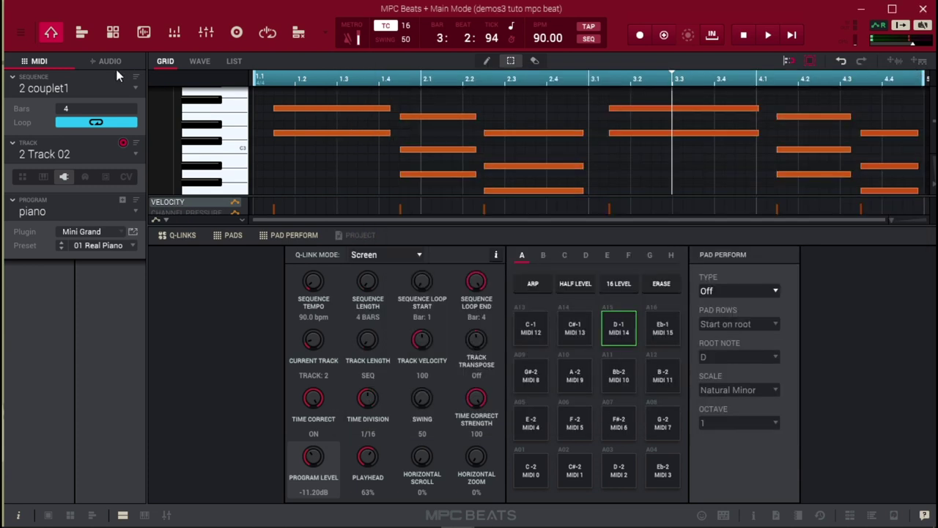
# Switch to the chorus1 sequence and play it while viewing Track 02's piano notes in the grid, then stop playback.
pyautogui.click(136, 89)
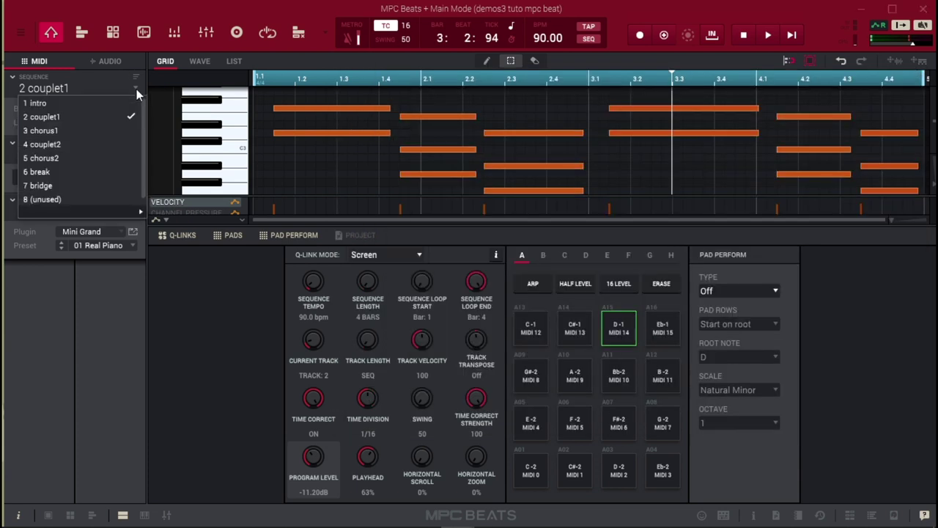
pyautogui.click(128, 132)
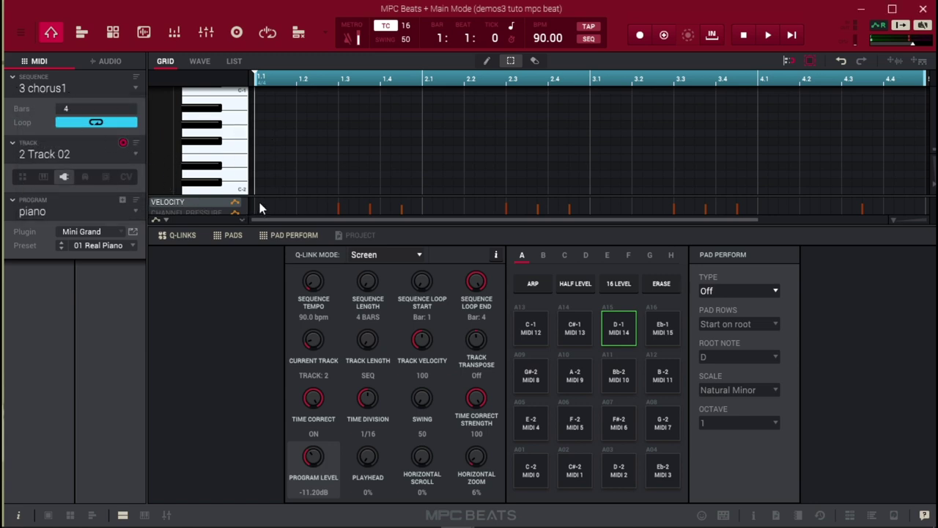
pyautogui.press('space')
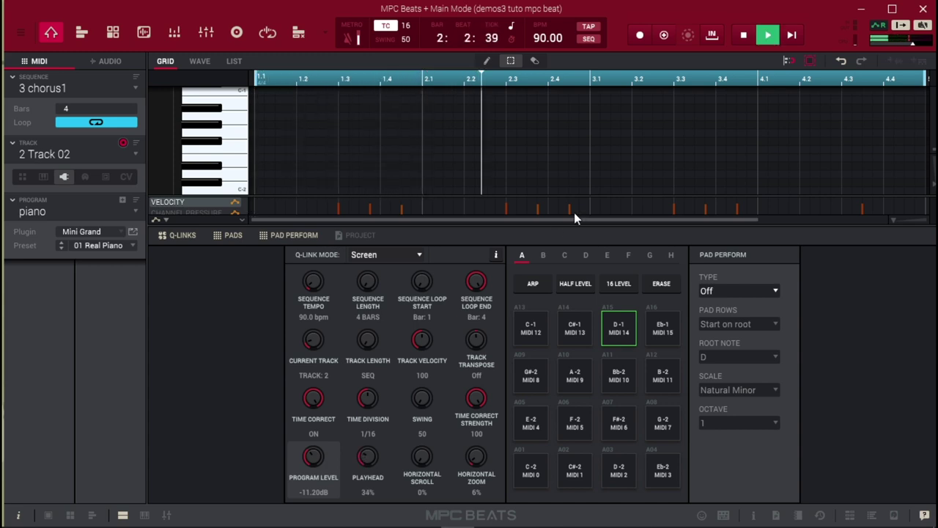
pyautogui.scroll(1, 934, 154)
pyautogui.scroll(10, 934, 147)
pyautogui.scroll(-3, 934, 125)
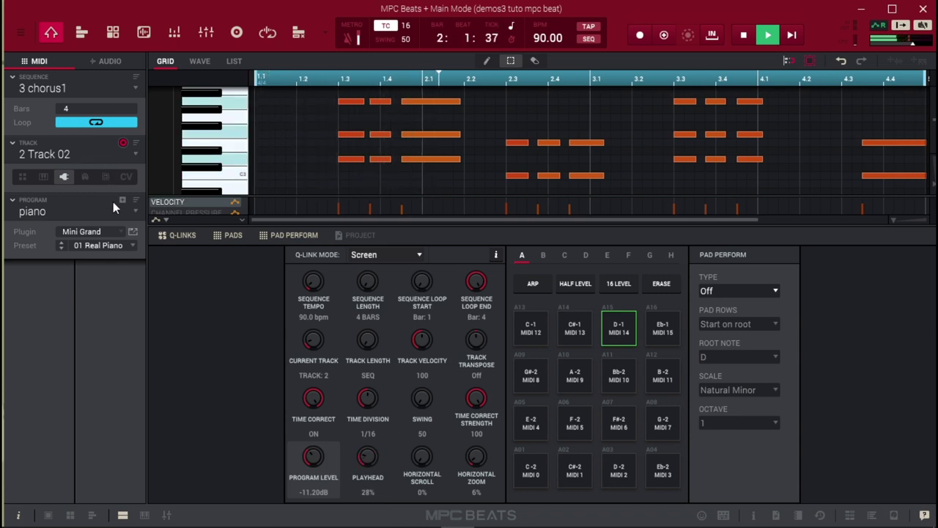
pyautogui.press('space')
# Show Track 03 of chorus1 and play it while viewing its Khords plugin window, then close the window and stop playback.
pyautogui.click(136, 152)
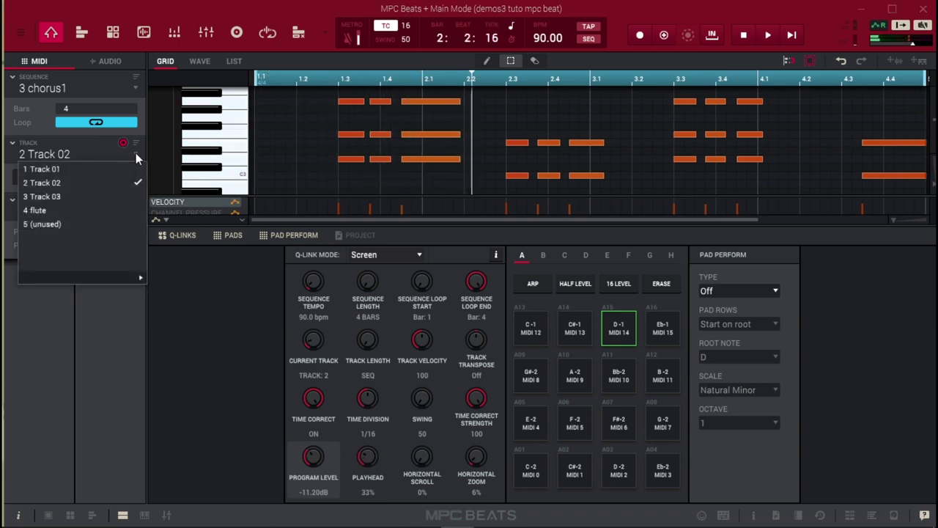
pyautogui.click(94, 198)
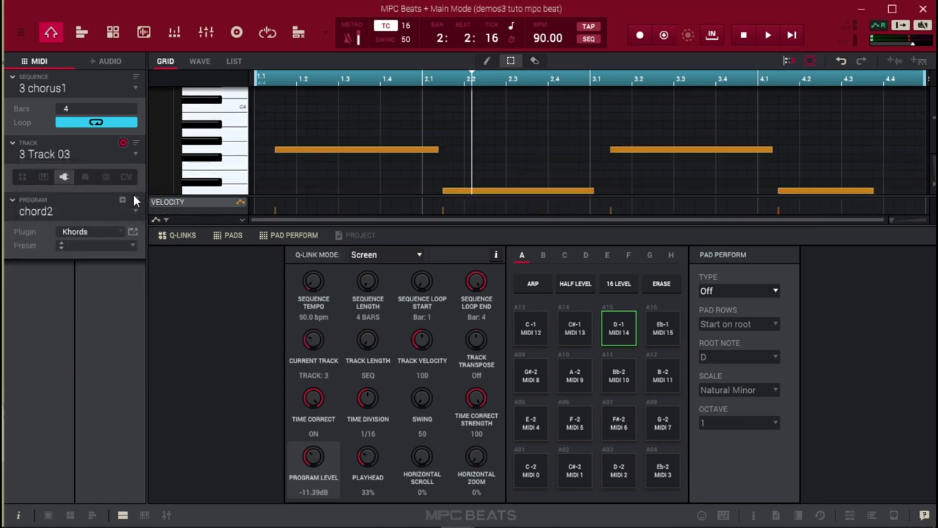
pyautogui.press('space')
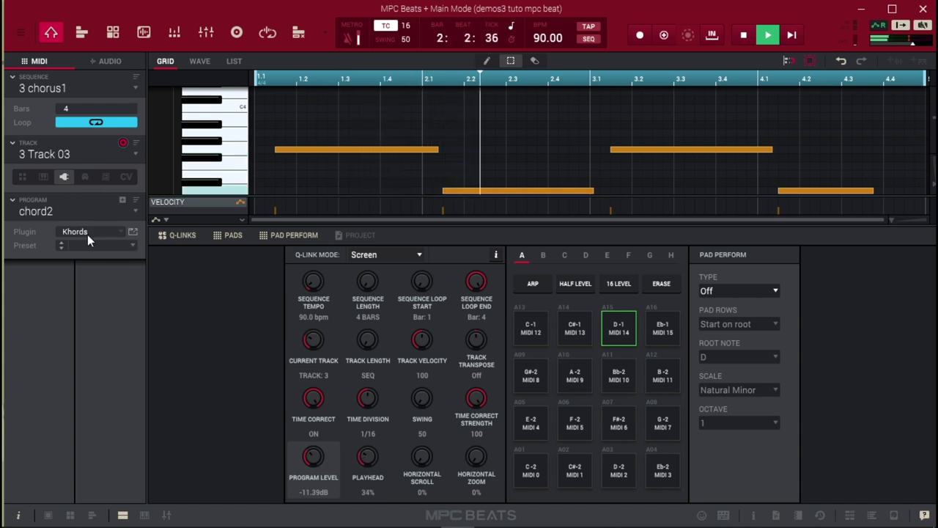
pyautogui.click(133, 230)
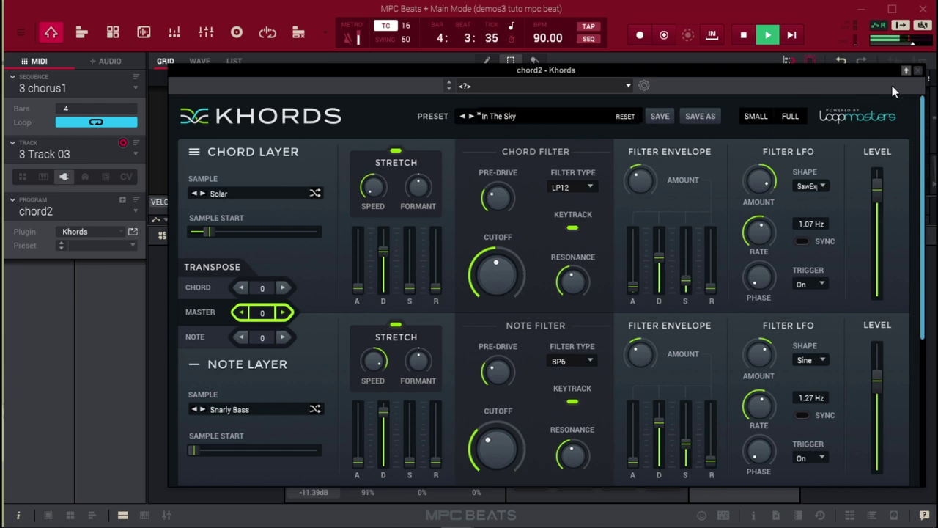
pyautogui.click(918, 72)
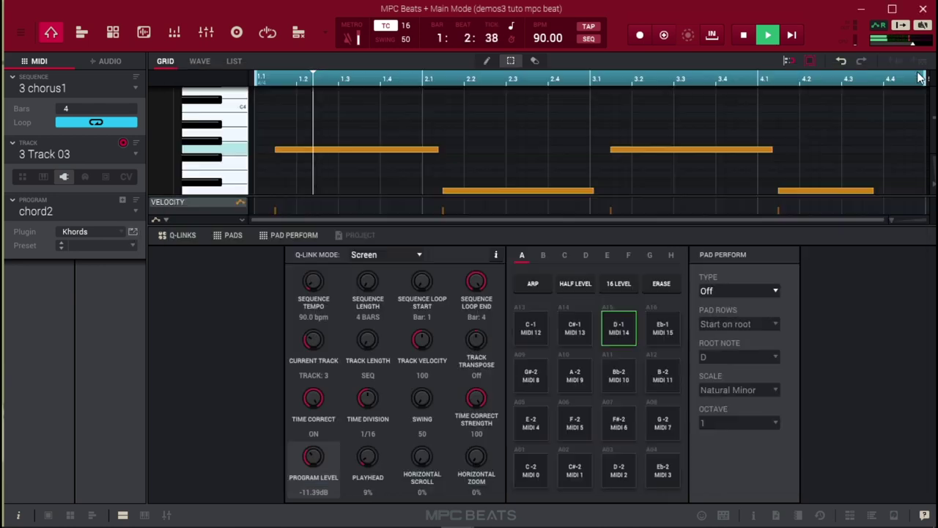
pyautogui.press('space')
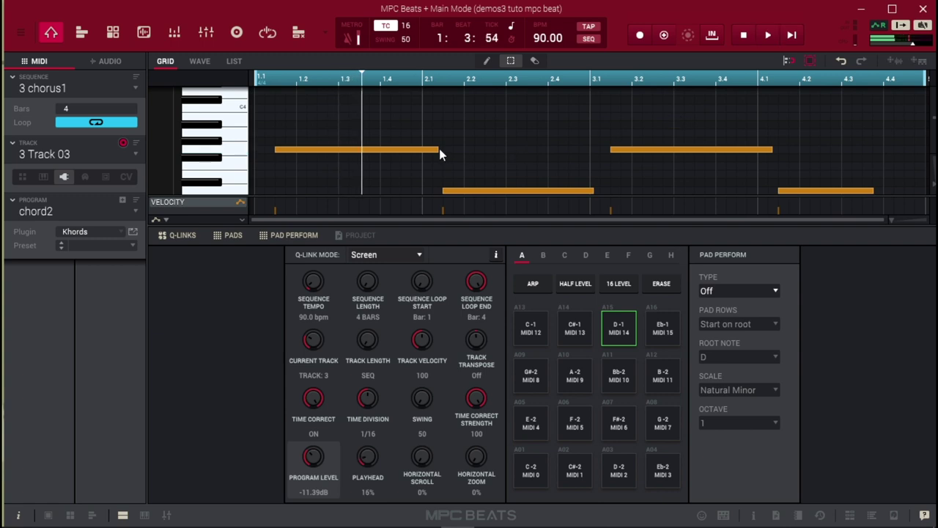
# Switch to the couplet2 sequence and start playback with Track 01's drum pattern shown.
pyautogui.click(134, 88)
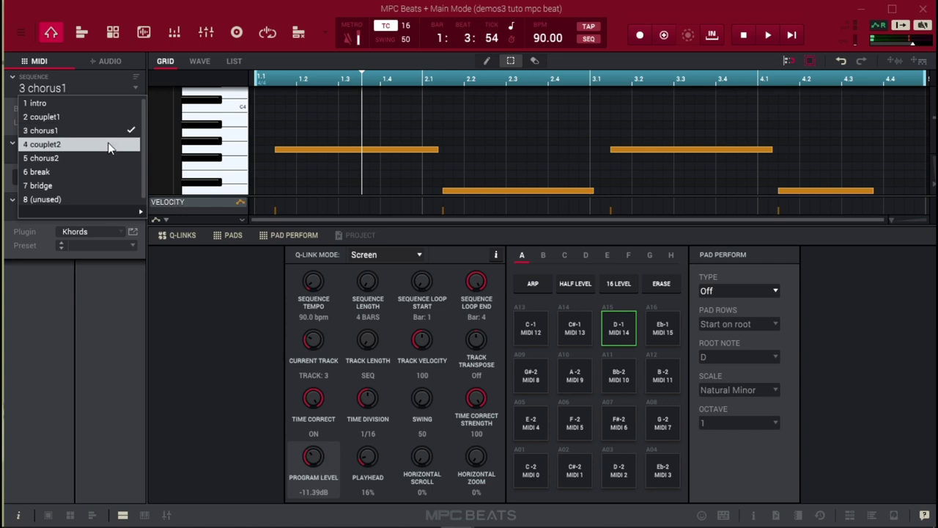
pyautogui.click(58, 144)
pyautogui.press('space')
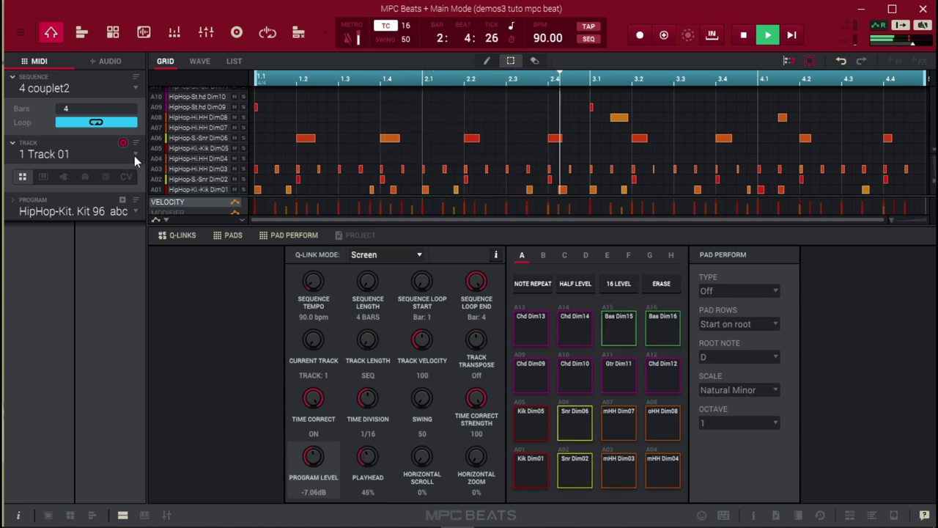
# Show Track 02 of couplet2 during playback, stop it, then view the Mini Grand plugin and close its window.
pyautogui.click(134, 156)
pyautogui.click(131, 184)
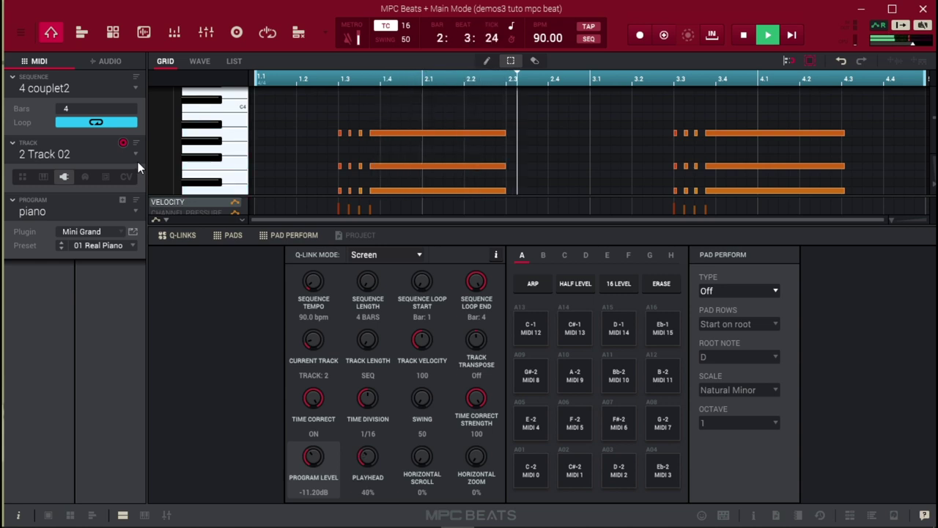
pyautogui.press('space')
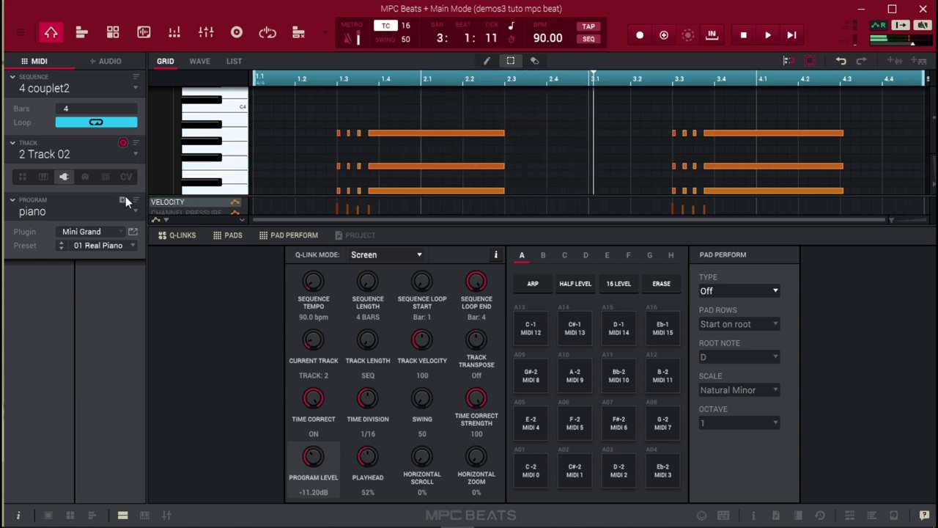
pyautogui.click(134, 232)
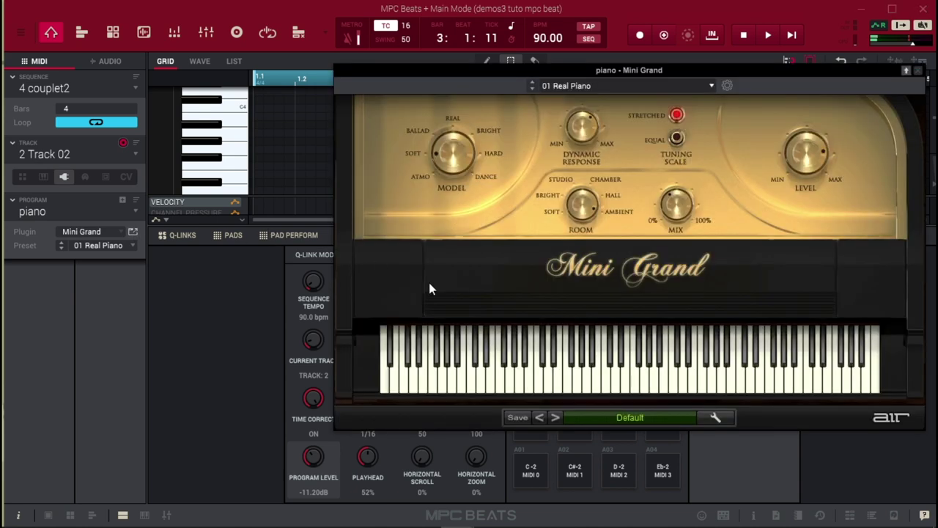
pyautogui.click(919, 72)
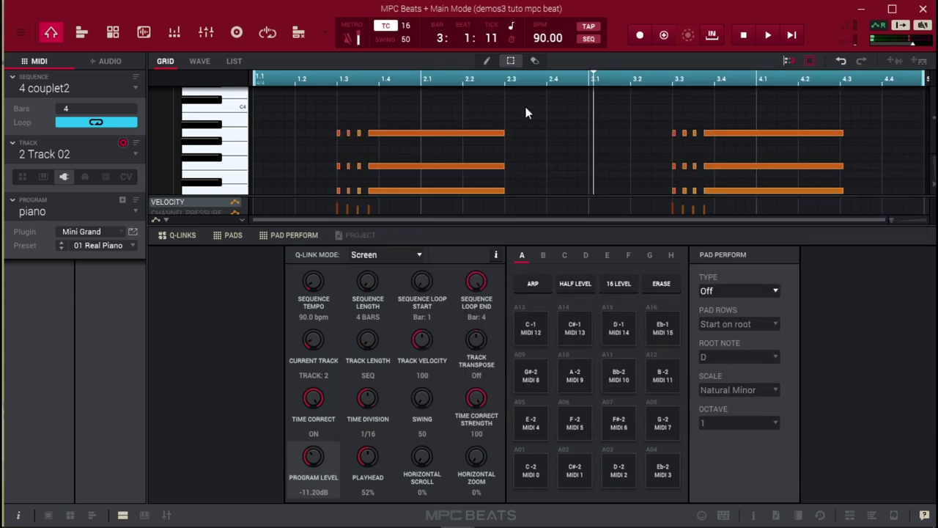
# Look over the project's list of sequences, then switch from Main Mode to Song mode.
pyautogui.click(135, 88)
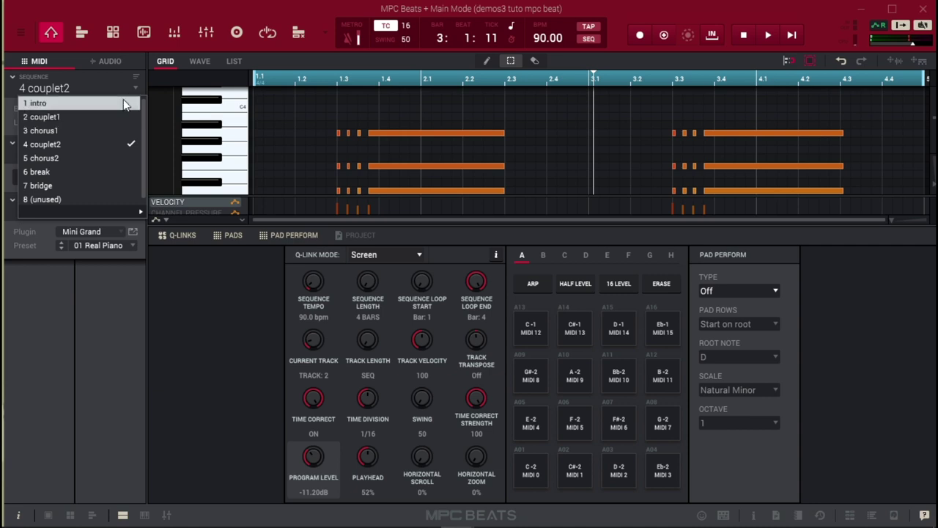
pyautogui.click(149, 59)
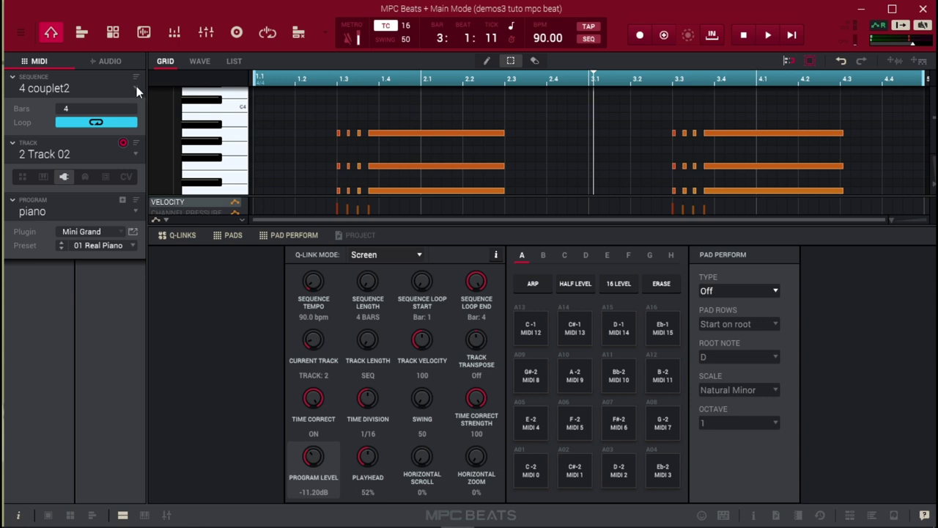
pyautogui.click(327, 33)
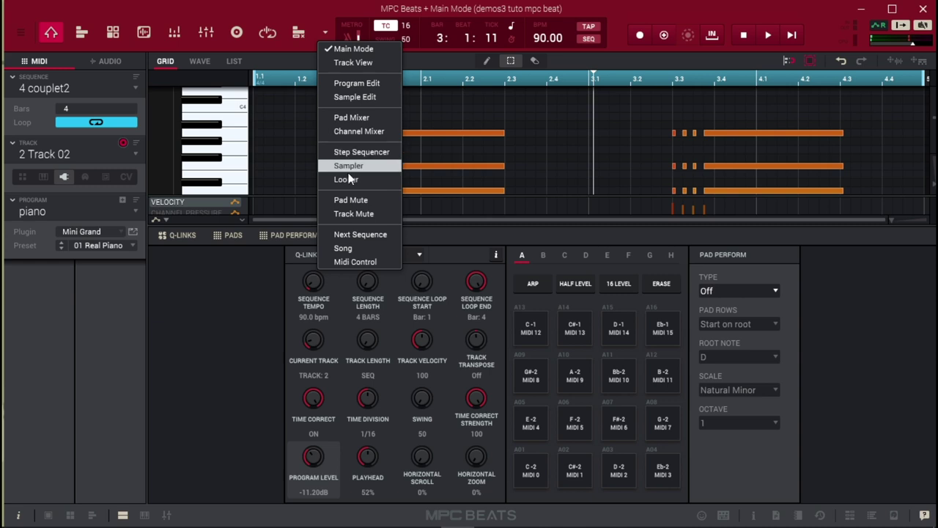
pyautogui.click(344, 249)
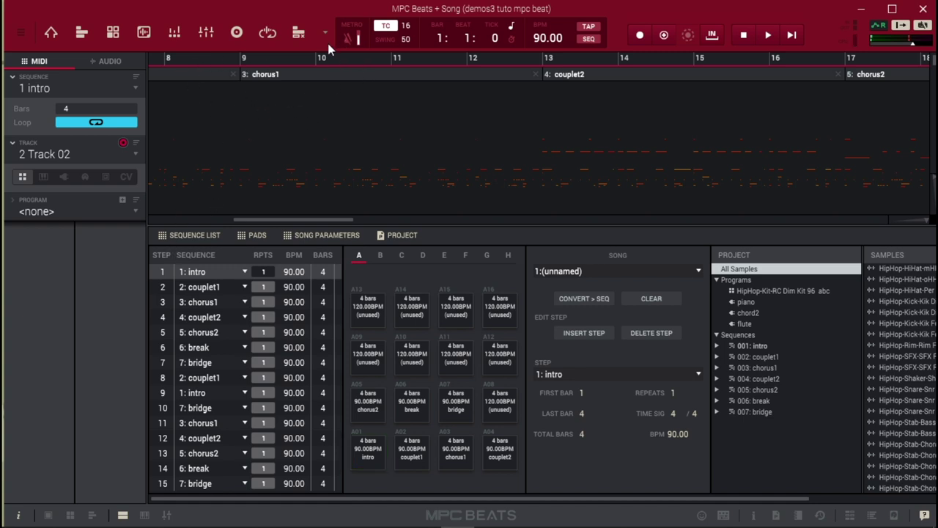
# Play the song arrangement, stop it during the break, and select step 15, the final bridge.
pyautogui.press('space')
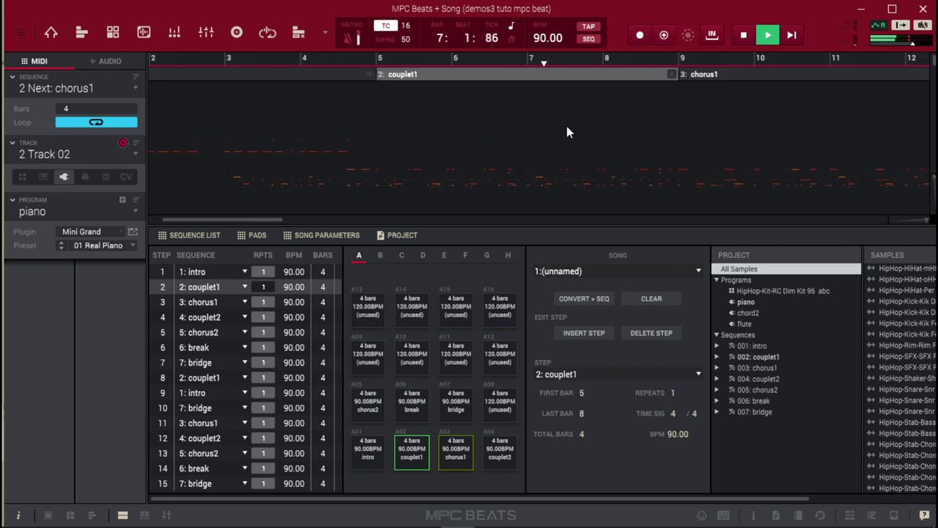
pyautogui.moveTo(236, 522)
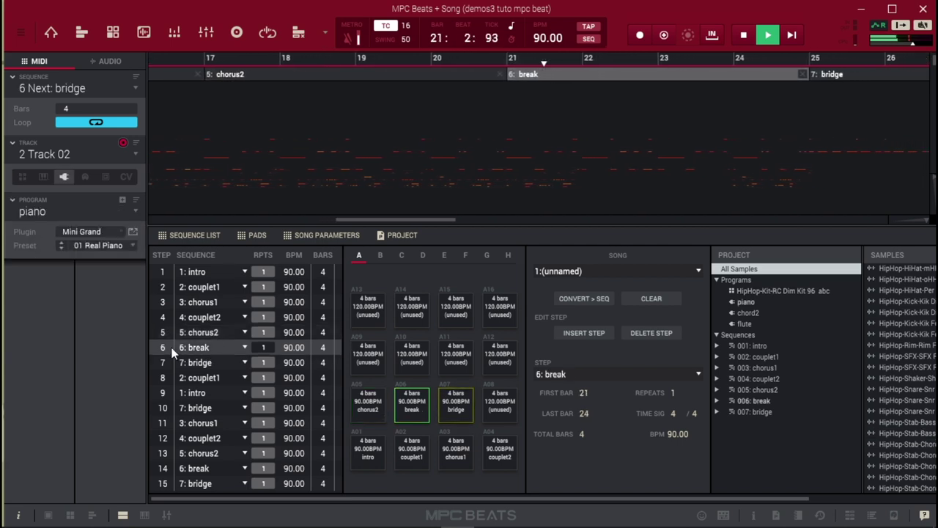
pyautogui.press('space')
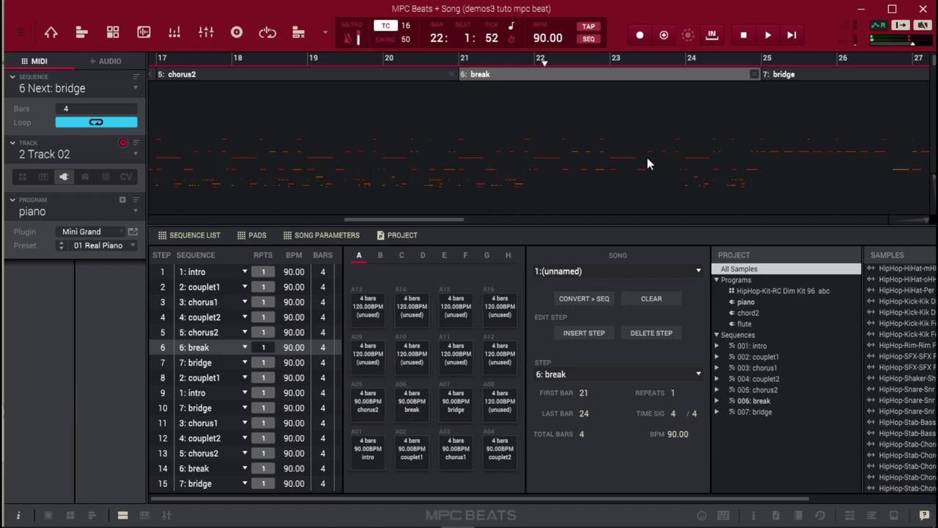
pyautogui.click(168, 483)
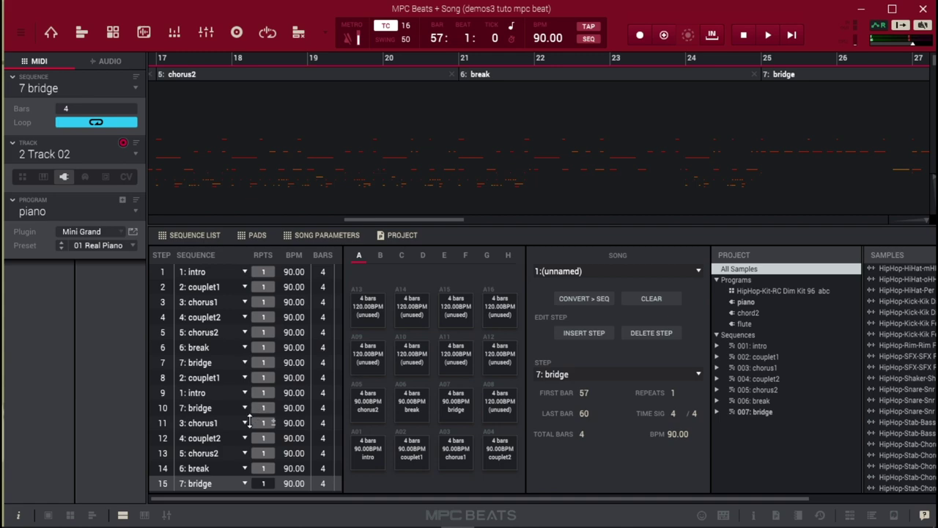
# Open the mixer maximized with only the channel mixer shown, and toggle its program strips off and back on.
pyautogui.click(167, 515)
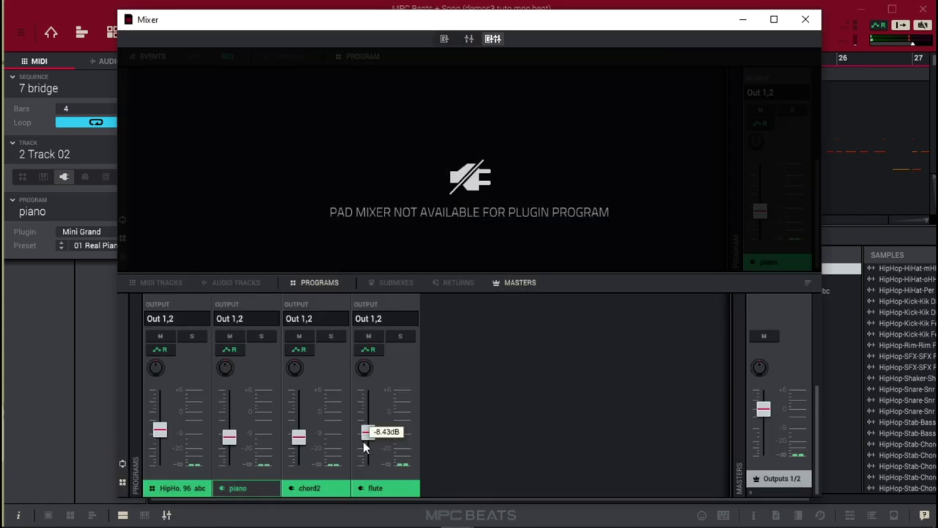
pyautogui.click(773, 19)
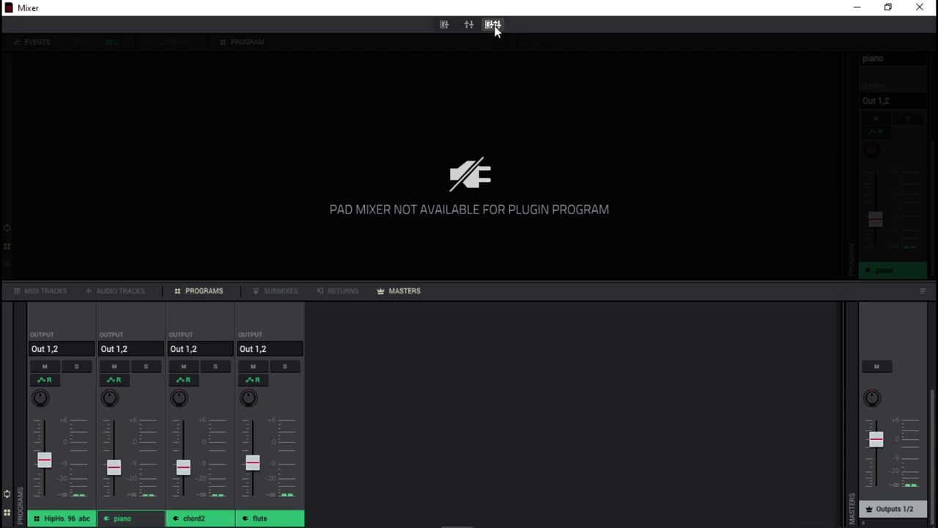
pyautogui.click(468, 24)
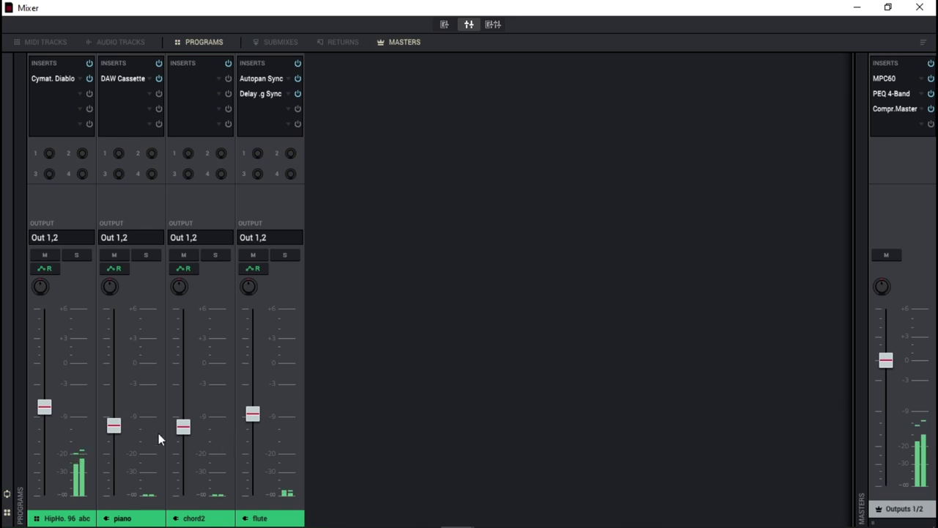
pyautogui.moveTo(177, 434)
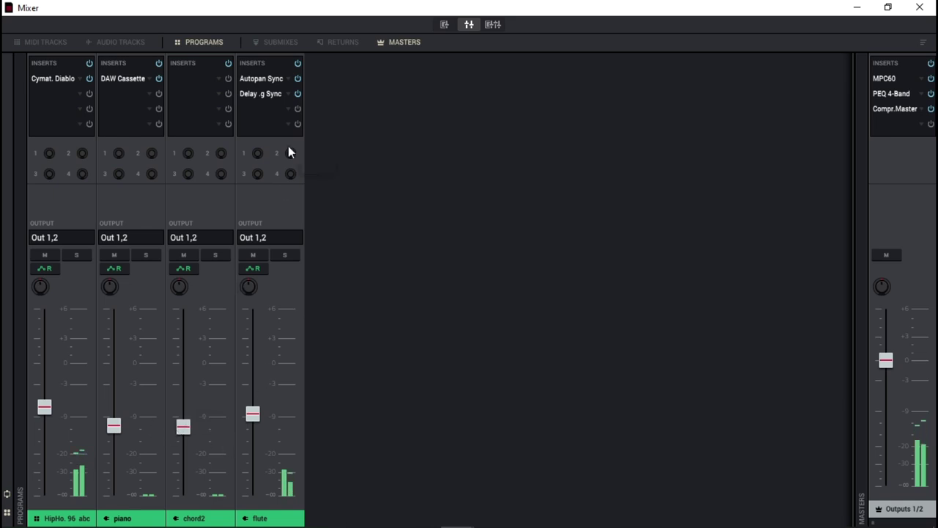
pyautogui.click(207, 44)
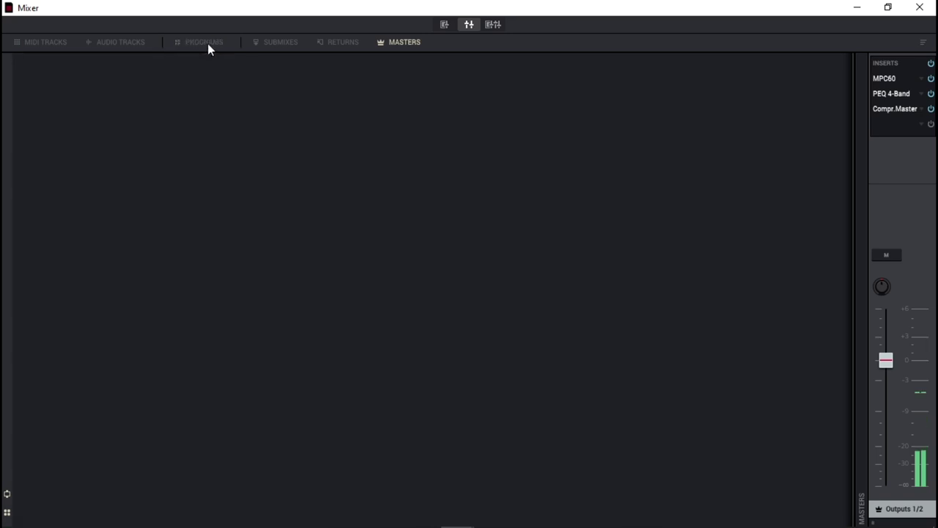
pyautogui.click(207, 44)
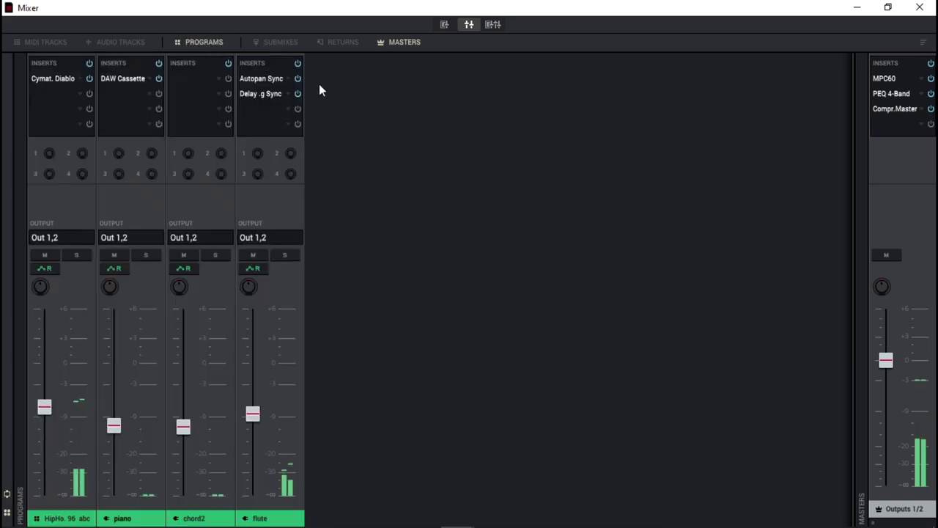
# Restore the mixer to a smaller window, move it clear of the track settings, and select Track 01.
pyautogui.click(887, 6)
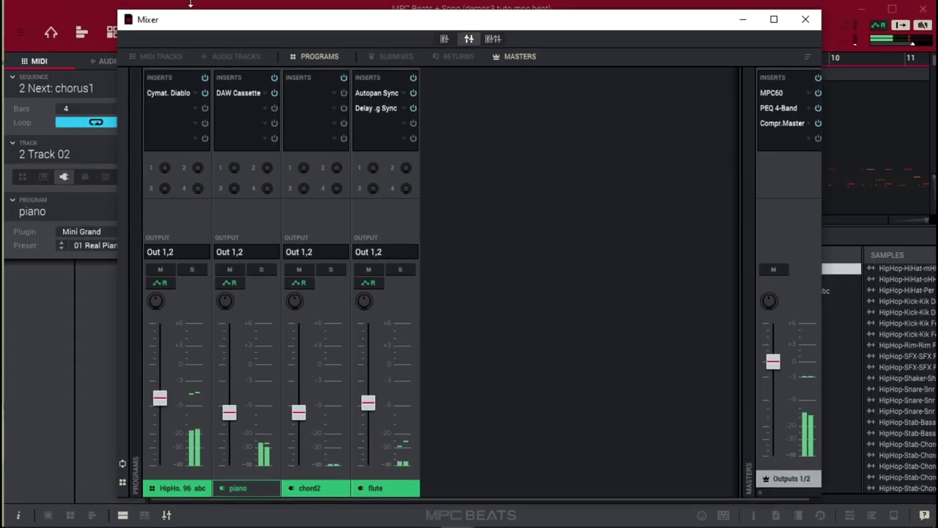
pyautogui.moveTo(217, 30); pyautogui.dragTo(297, 29)
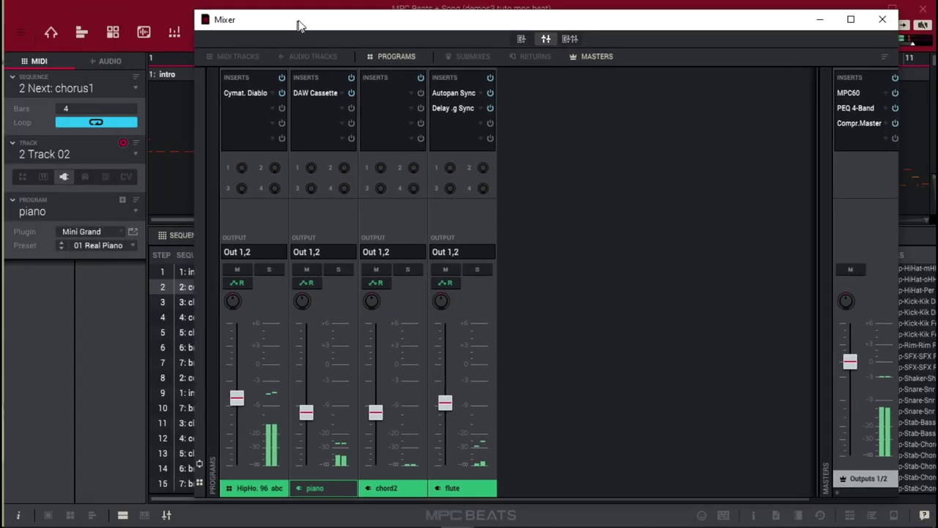
pyautogui.click(136, 155)
pyautogui.click(113, 168)
# Reopen the mixer maximized with pad and channel mixers combined, and view the drum pads' insert effects.
pyautogui.moveTo(172, 524)
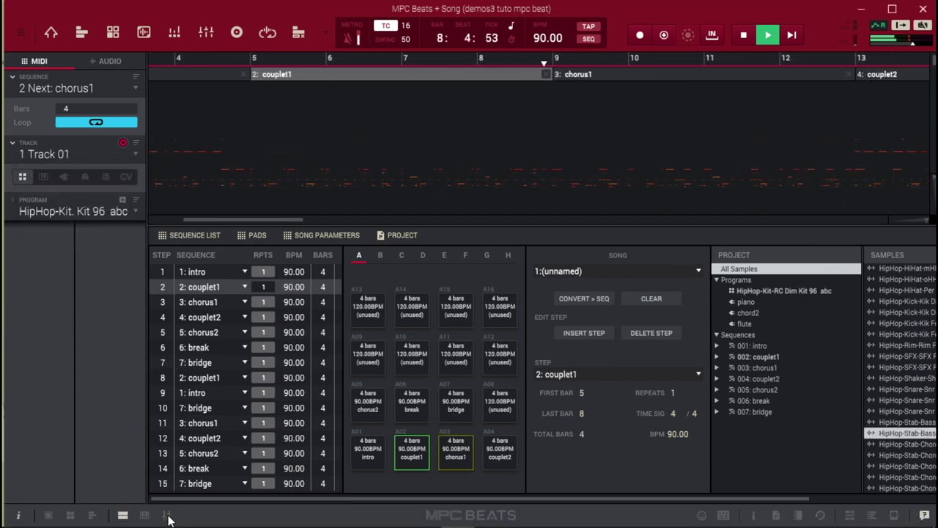
pyautogui.click(167, 515)
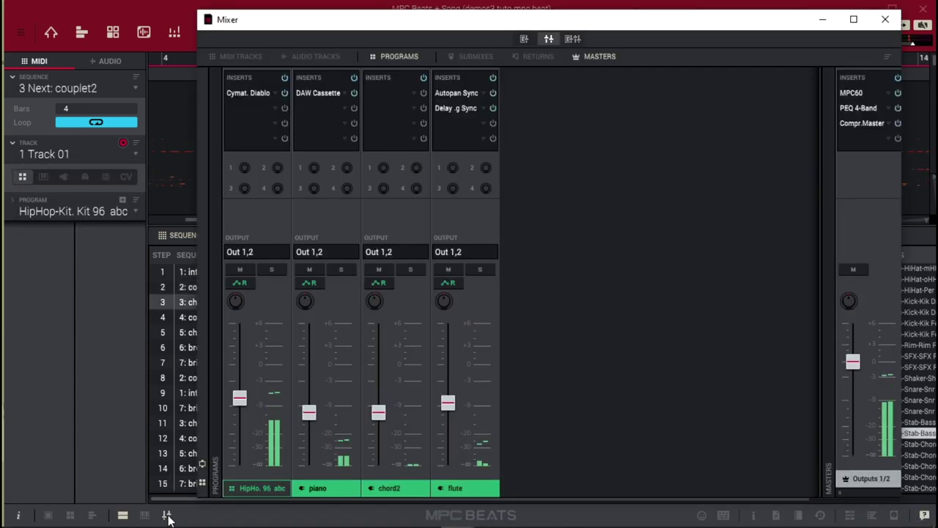
pyautogui.click(853, 19)
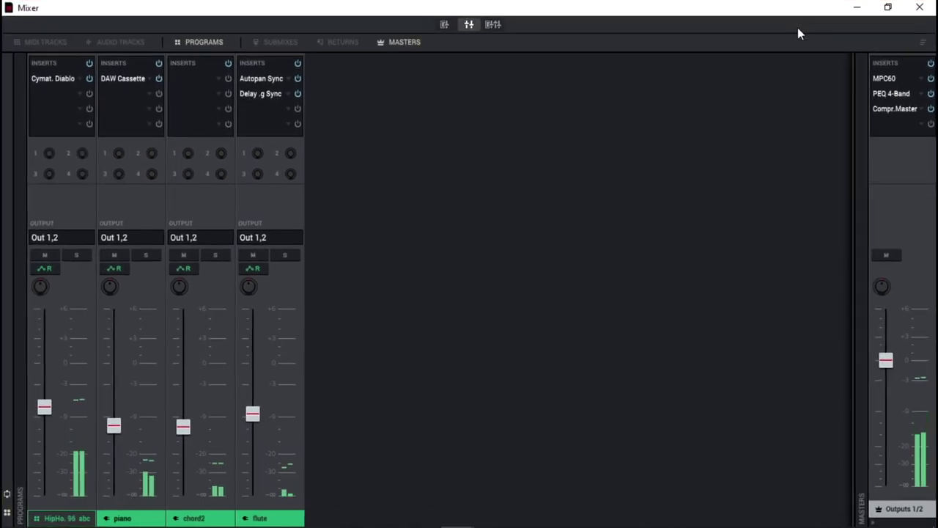
pyautogui.click(492, 25)
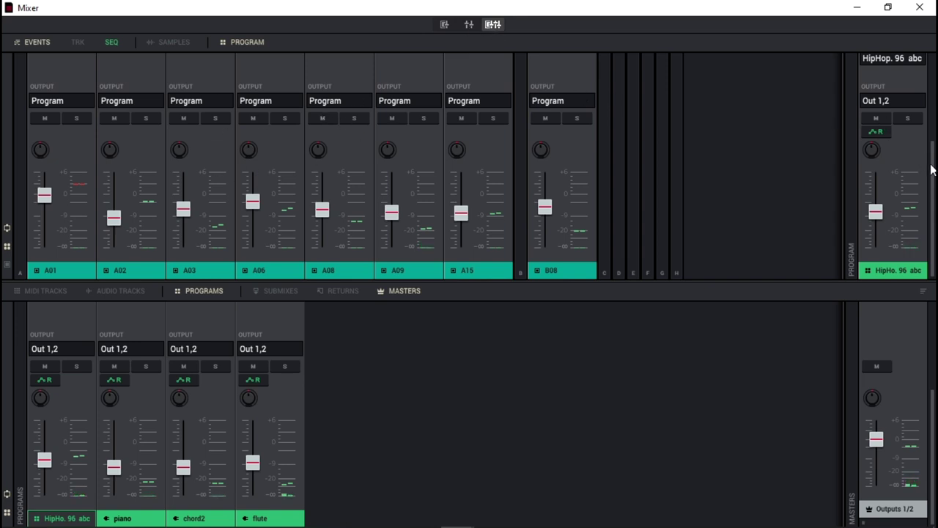
pyautogui.moveTo(934, 174); pyautogui.dragTo(934, 79)
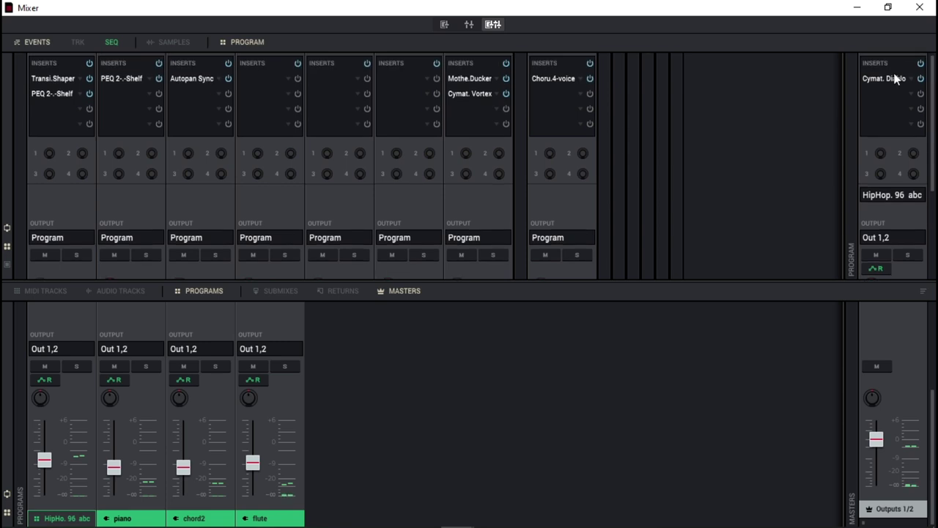
# Solo the HipHop-Kit program, turn the solo off again, and view the drum pads' level faders.
pyautogui.click(76, 366)
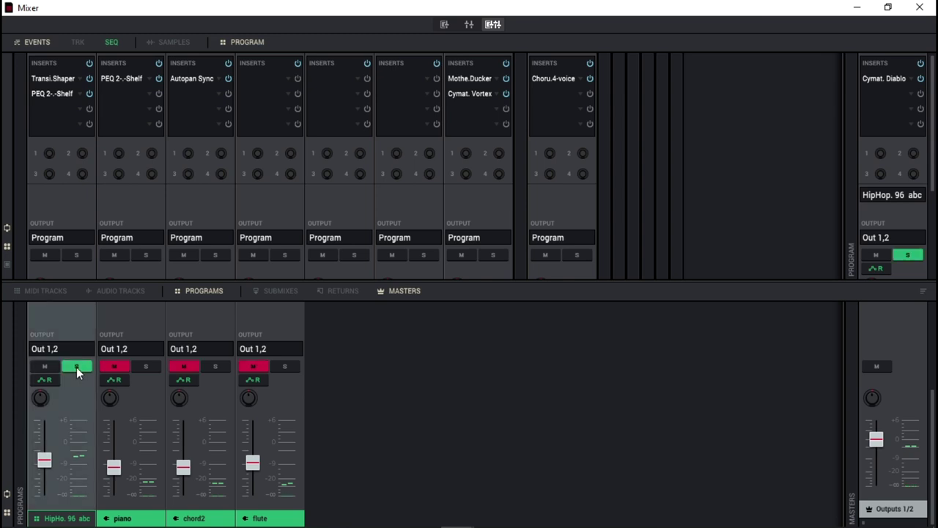
pyautogui.click(77, 367)
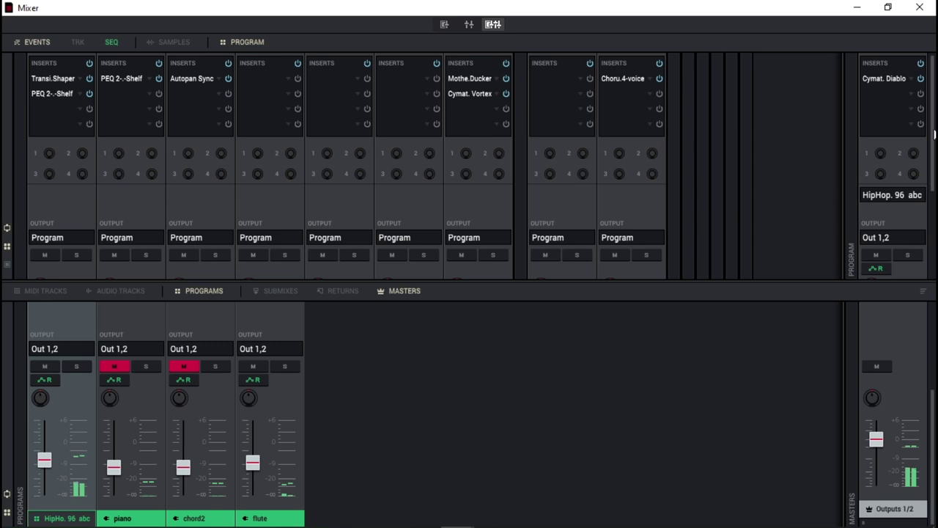
pyautogui.scroll(-3, 930, 128)
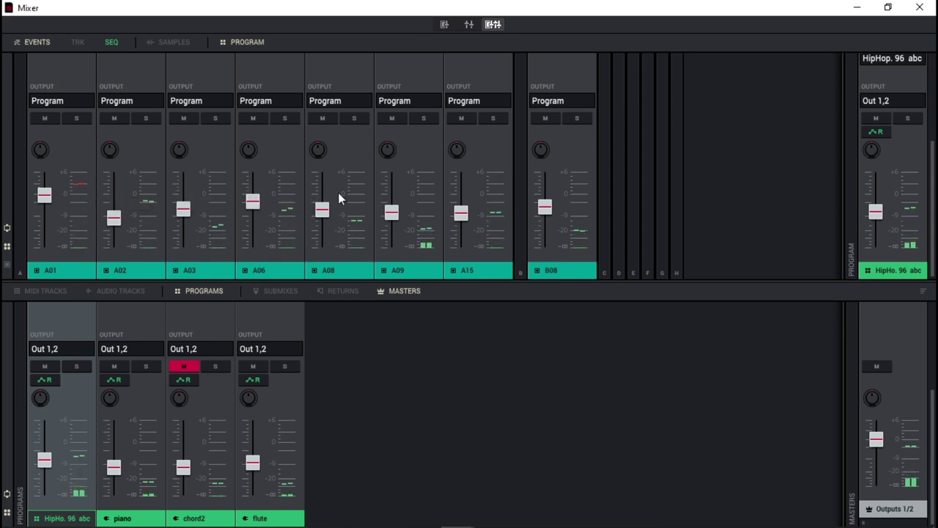
pyautogui.moveTo(463, 200)
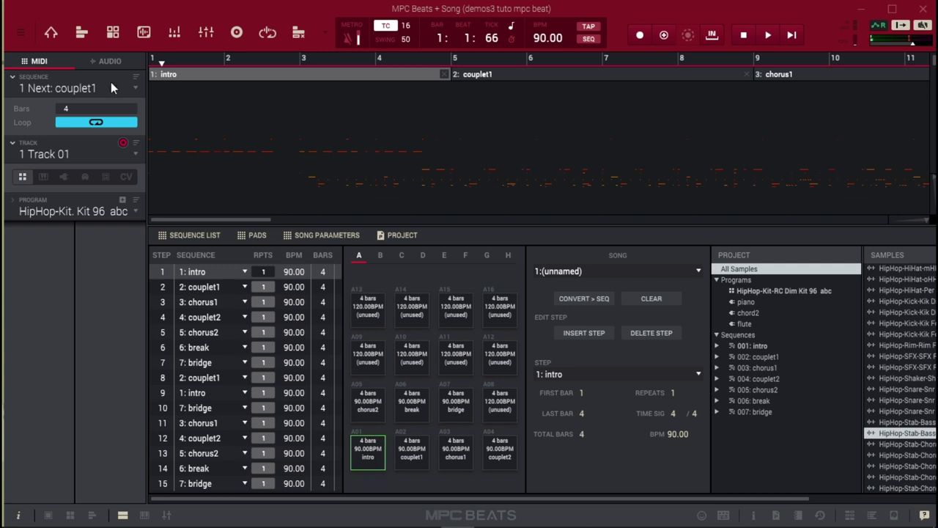
# Open the Audio Mixdown export settings for the song.
pyautogui.click(21, 34)
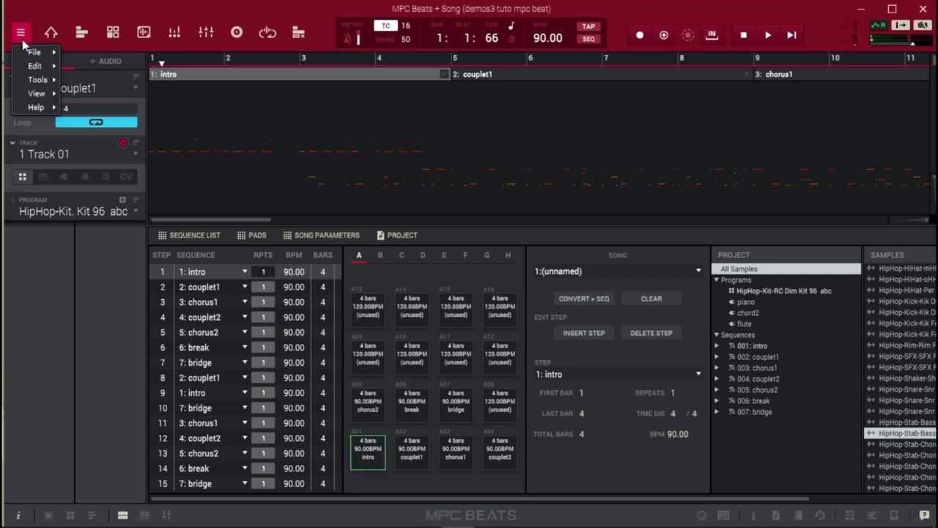
pyautogui.moveTo(23, 52)
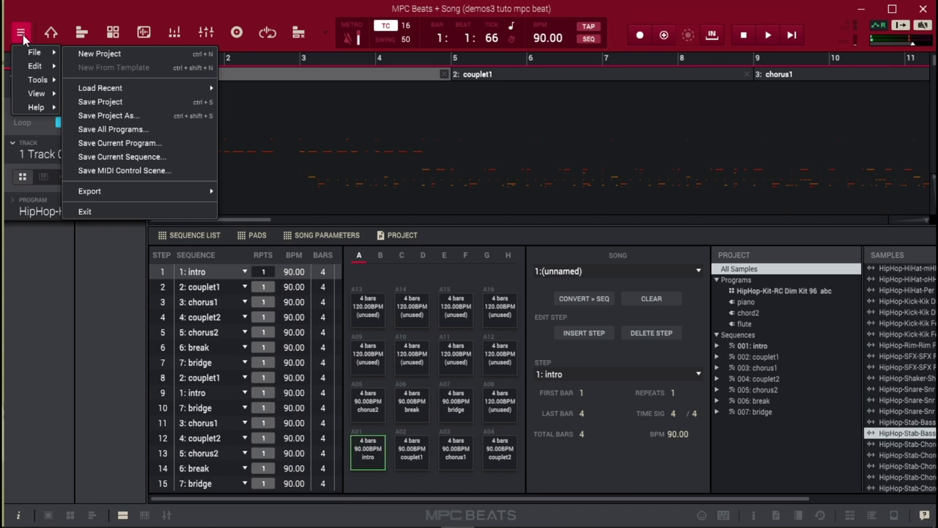
pyautogui.moveTo(115, 196)
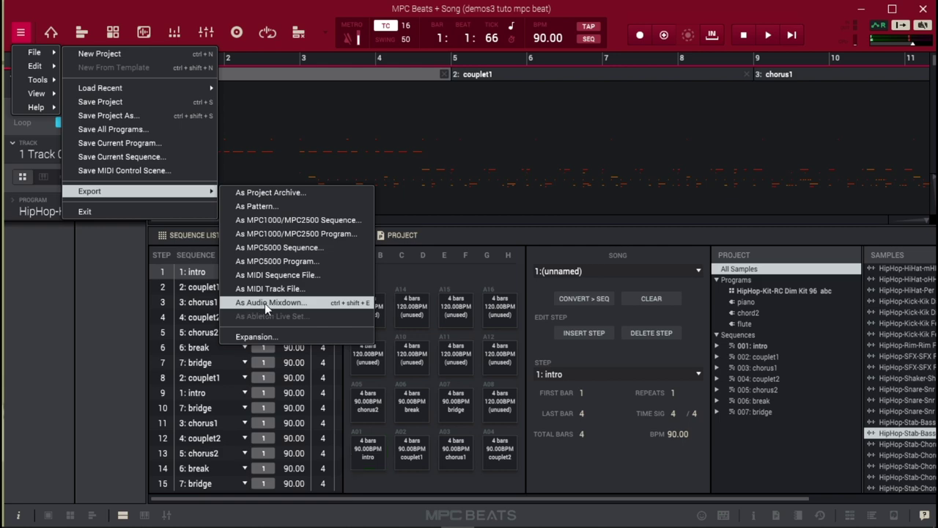
pyautogui.click(264, 303)
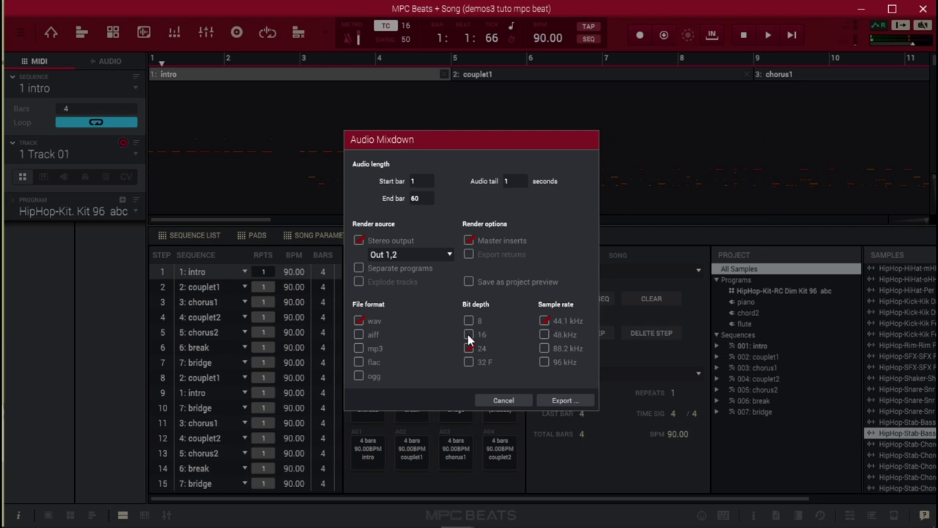
# Export the mixdown in mp3 format and choose the Desktop as its destination folder.
pyautogui.click(360, 349)
pyautogui.click(555, 401)
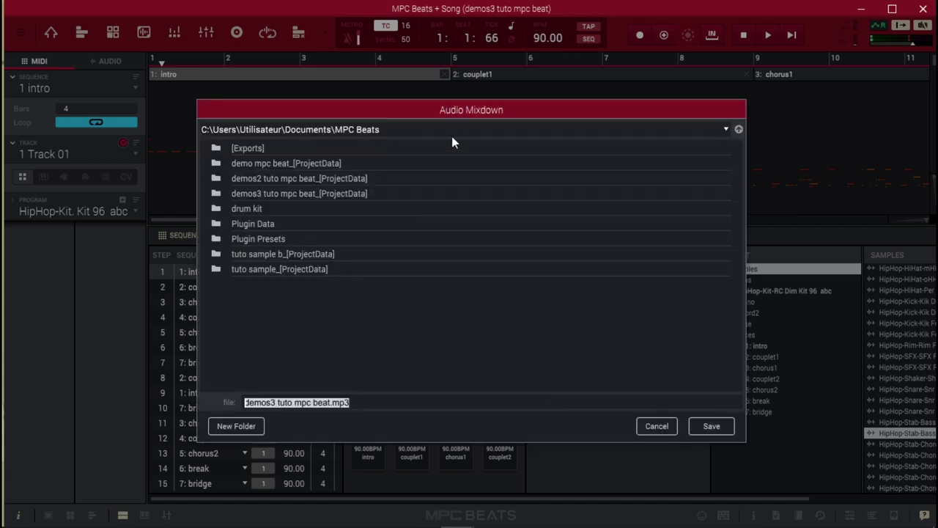
pyautogui.click(725, 129)
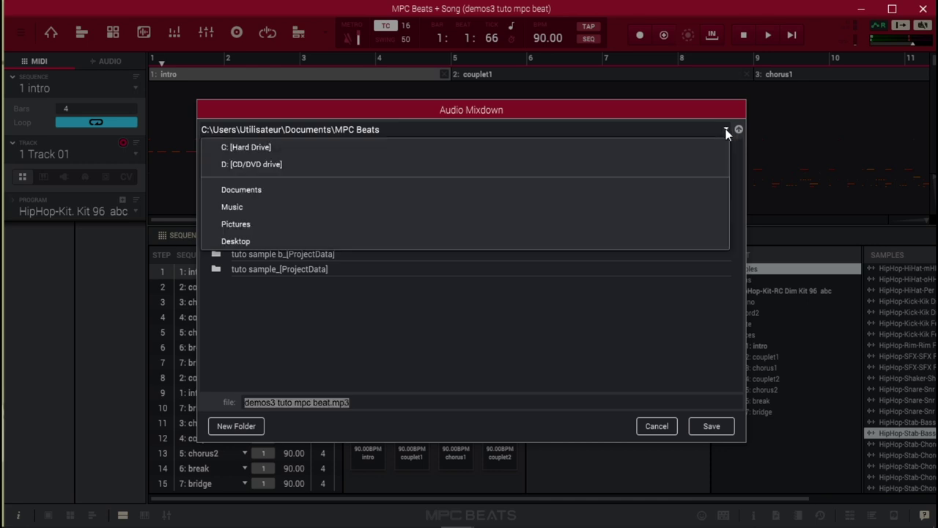
pyautogui.click(400, 238)
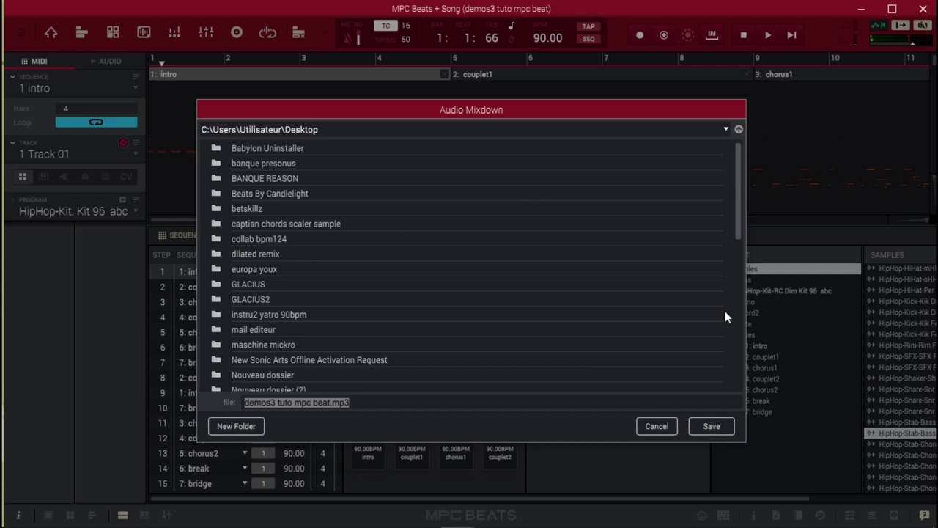
pyautogui.moveTo(735, 219); pyautogui.dragTo(755, 308)
# Name the mixdown file demos3 tuto mpc beatb.mp3 and save it.
pyautogui.click(427, 402)
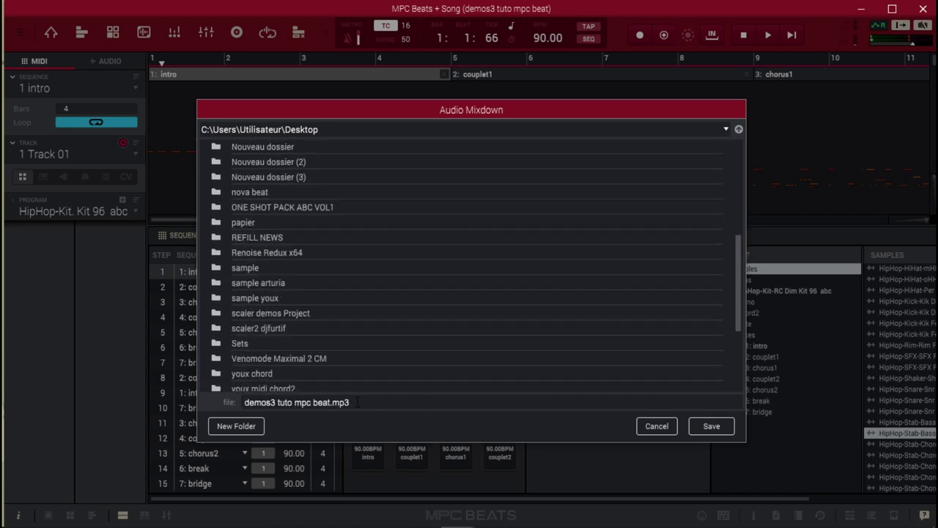
pyautogui.press('Left')
pyautogui.press('Left')
pyautogui.press('Left')
pyautogui.press('Left')
pyautogui.write('b')
pyautogui.click(711, 426)
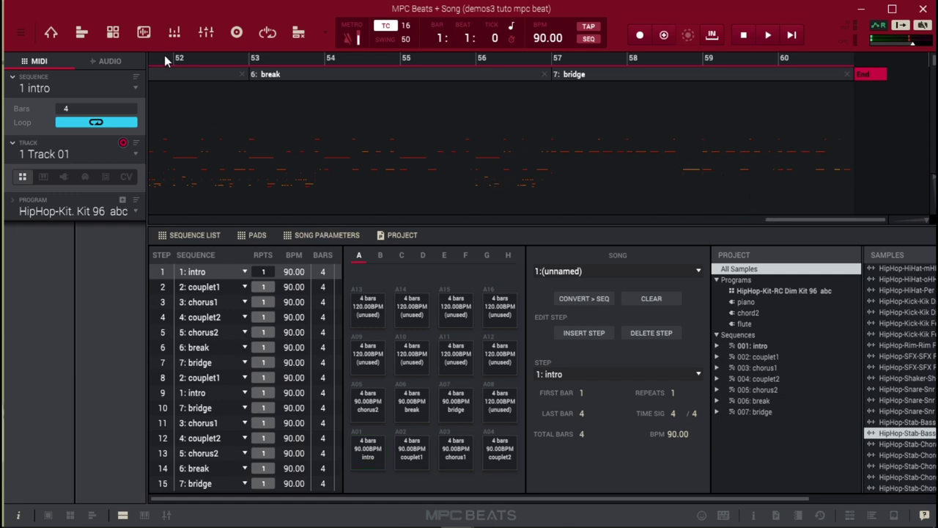
# View the intro sequence in Main Mode, then return to the Song arrangement.
pyautogui.click(55, 36)
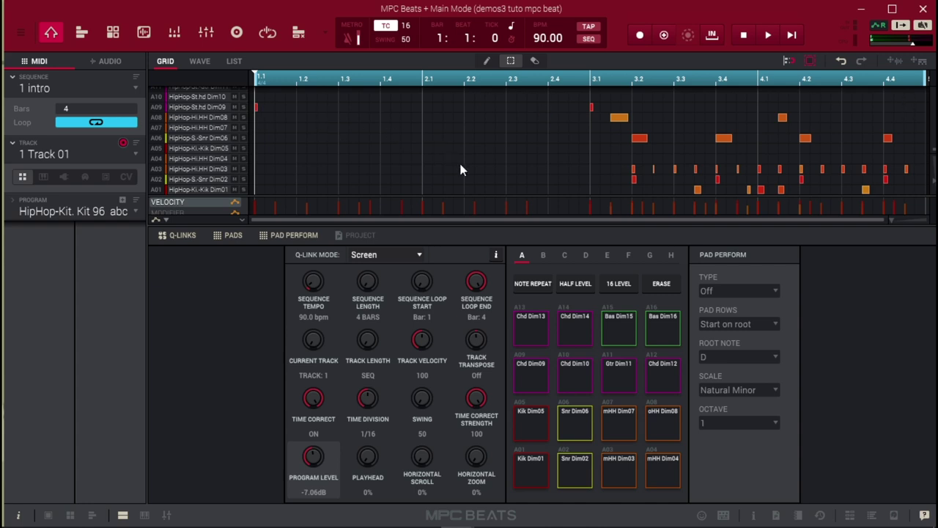
pyautogui.click(324, 34)
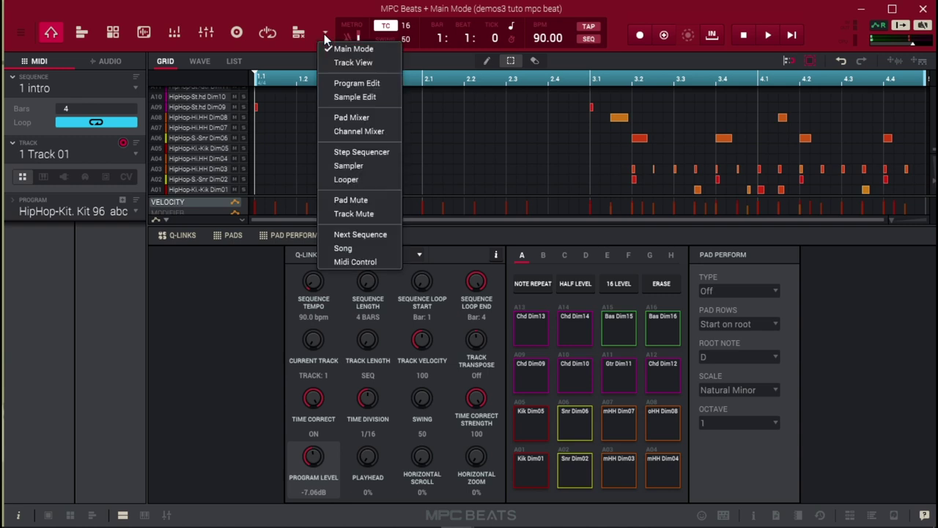
pyautogui.click(353, 249)
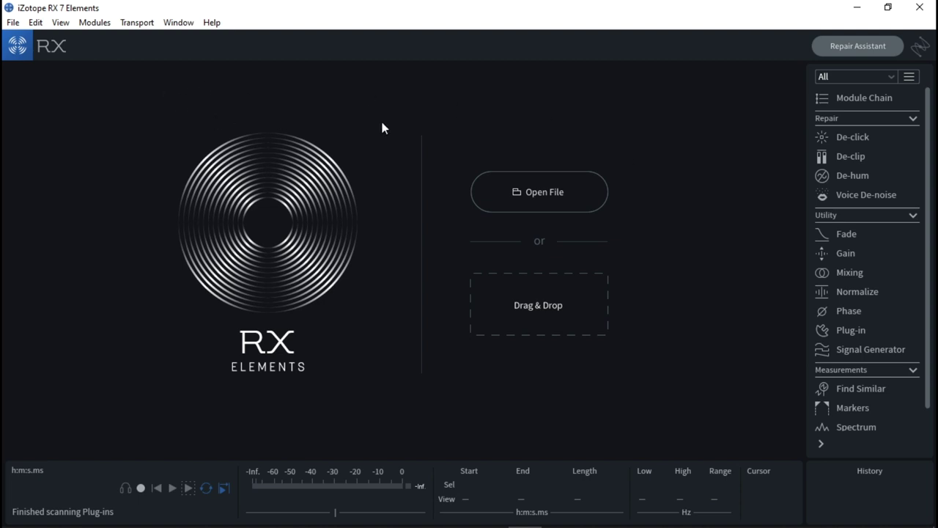
# Open demos3 tuto mpc beatb.mp3 from the Desktop in iZotope RX 7 Elements.
pyautogui.click(535, 193)
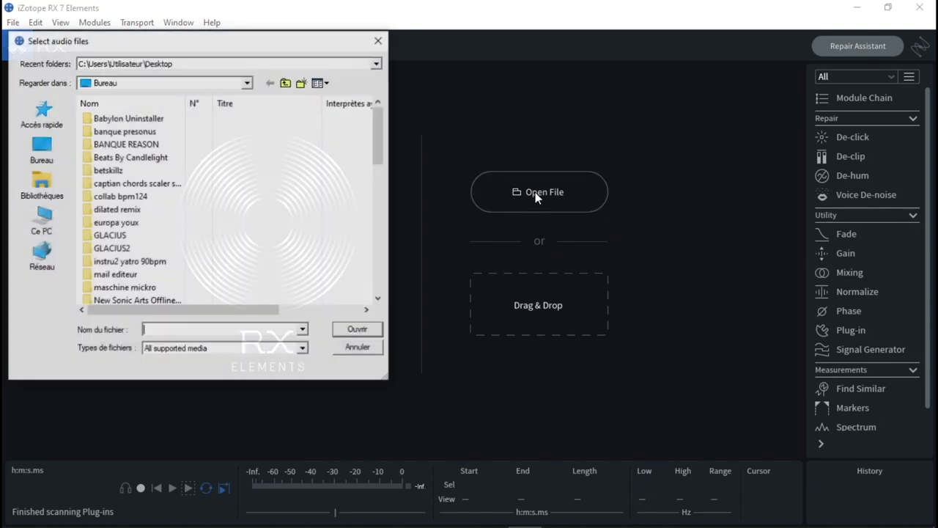
pyautogui.moveTo(379, 128); pyautogui.dragTo(389, 260)
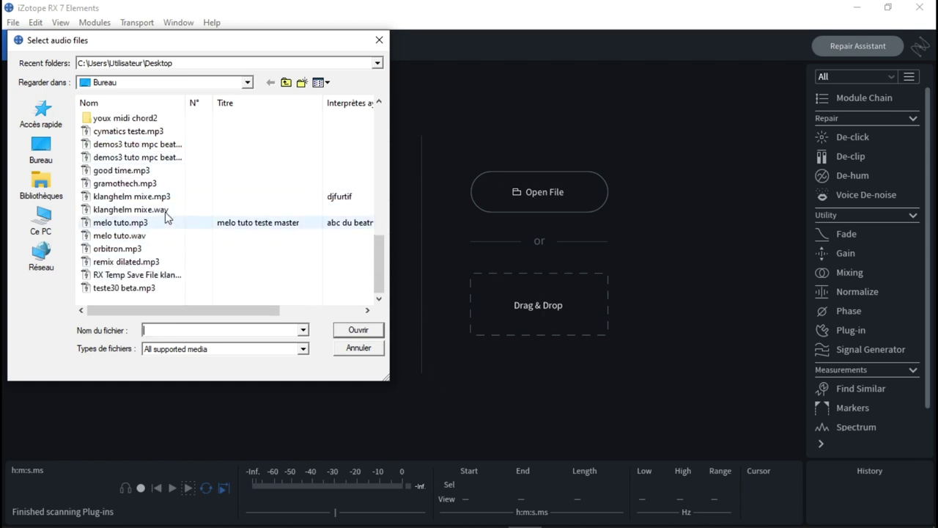
pyautogui.click(163, 157)
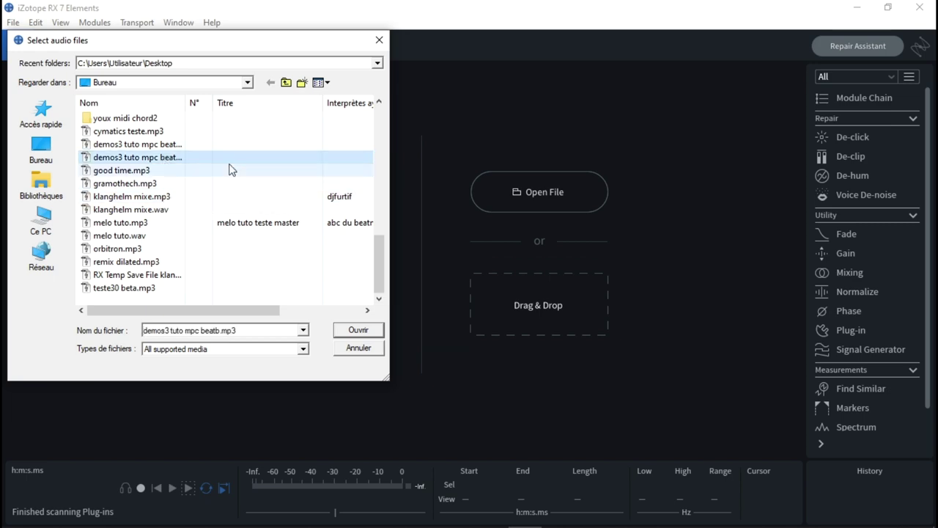
pyautogui.click(358, 331)
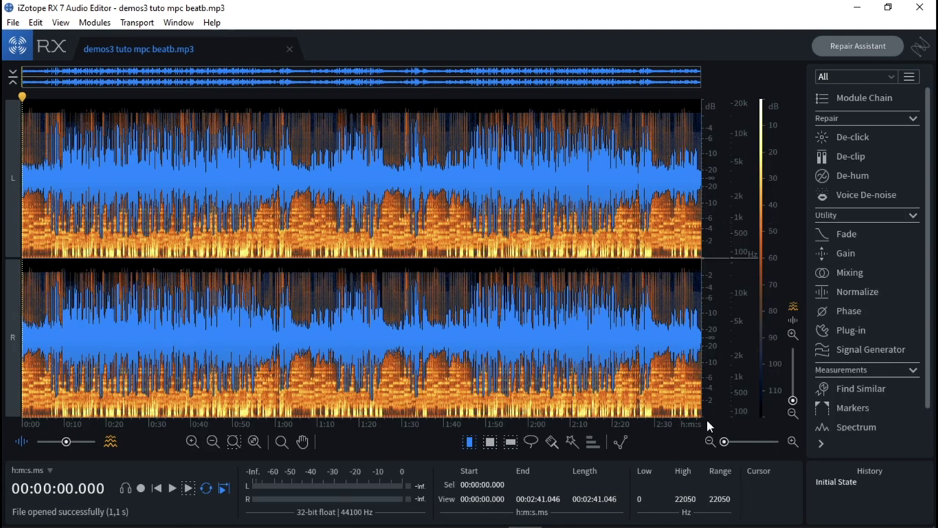
# Inspect the waveform's end and middle, then play the exported song from the beginning and stop it.
pyautogui.click(697, 413)
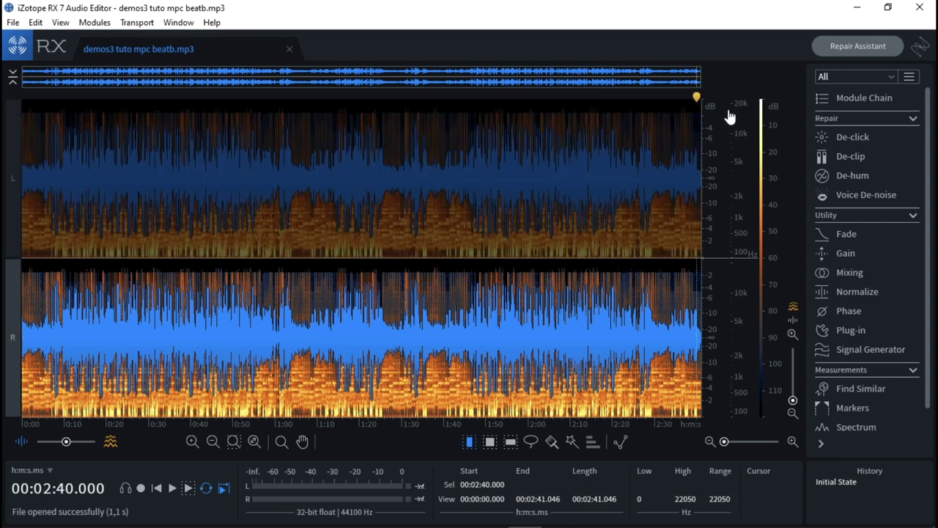
pyautogui.moveTo(696, 117); pyautogui.dragTo(334, 117)
pyautogui.click(370, 258)
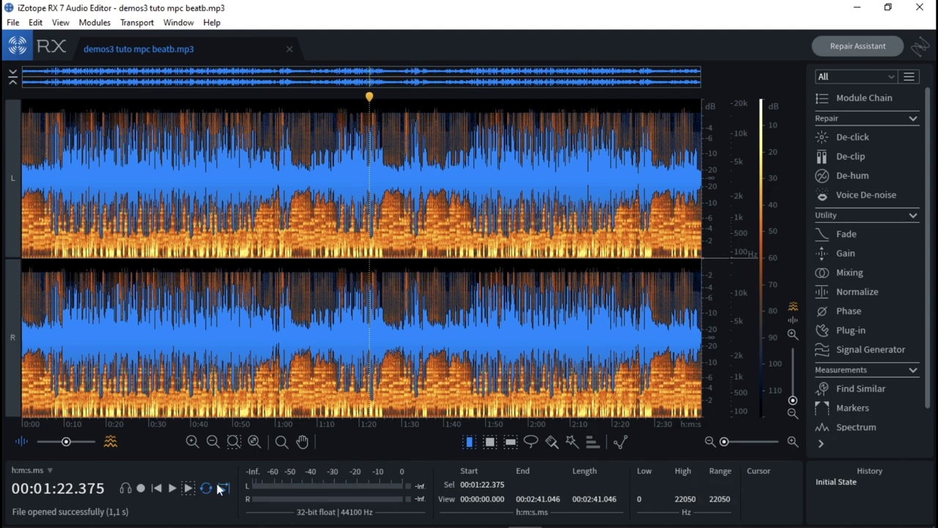
pyautogui.click(156, 487)
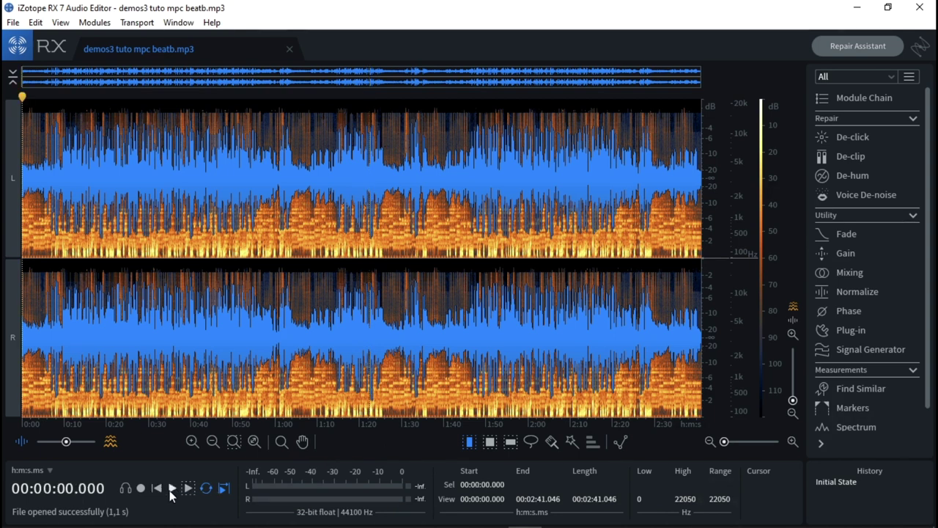
pyautogui.click(171, 489)
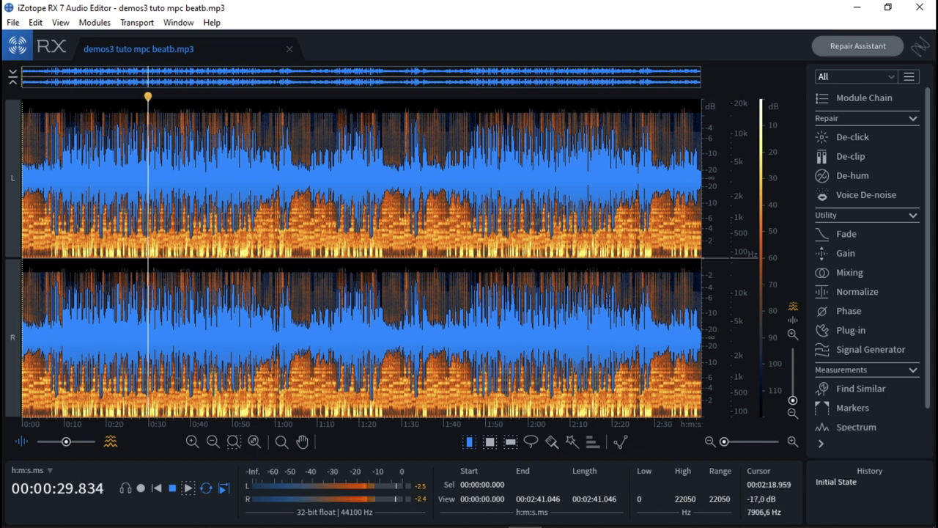
pyautogui.press('space')
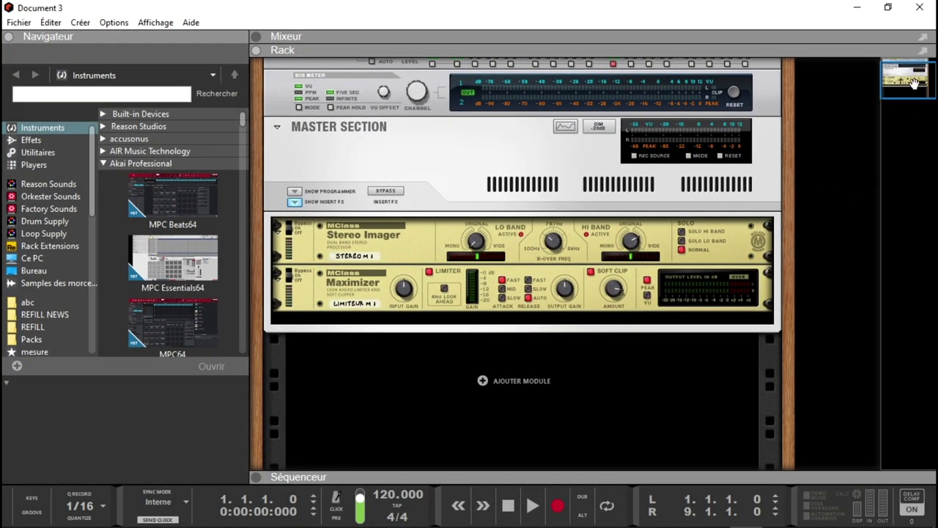
# Add the MPC Beats64 instrument to the Reason rack below the master section and set the tempo to 90.
pyautogui.moveTo(914, 84); pyautogui.dragTo(914, 77)
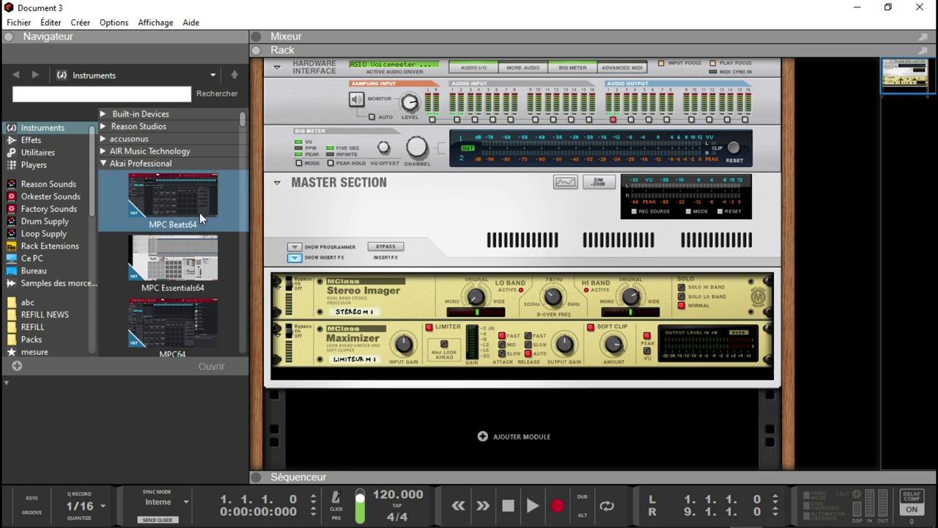
pyautogui.moveTo(200, 212)
pyautogui.mouseDown()
pyautogui.moveTo(296, 307)
pyautogui.moveTo(489, 424)
pyautogui.mouseUp()
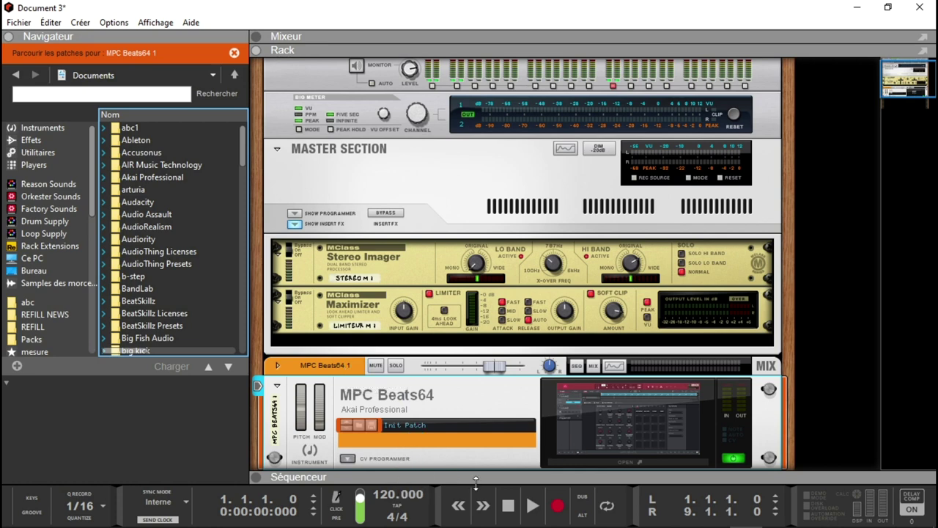
pyautogui.doubleClick(393, 496)
pyautogui.write('90')
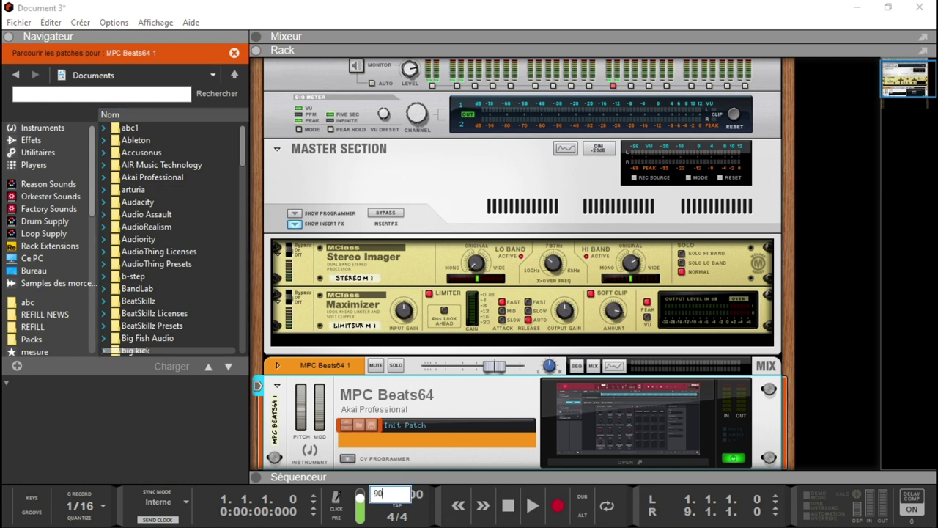
pyautogui.press('Return')
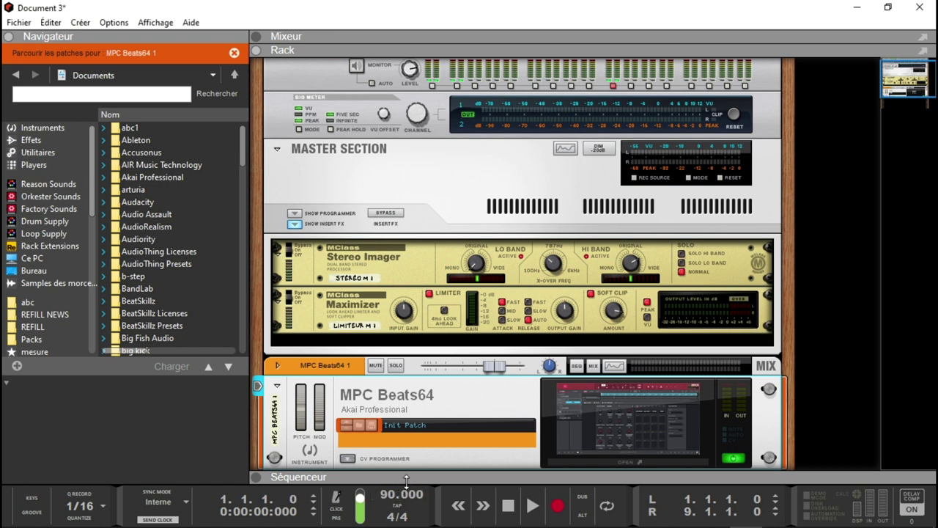
# Show the sequencer, place the right locator at bar 61 and move the playhead to it.
pyautogui.click(264, 478)
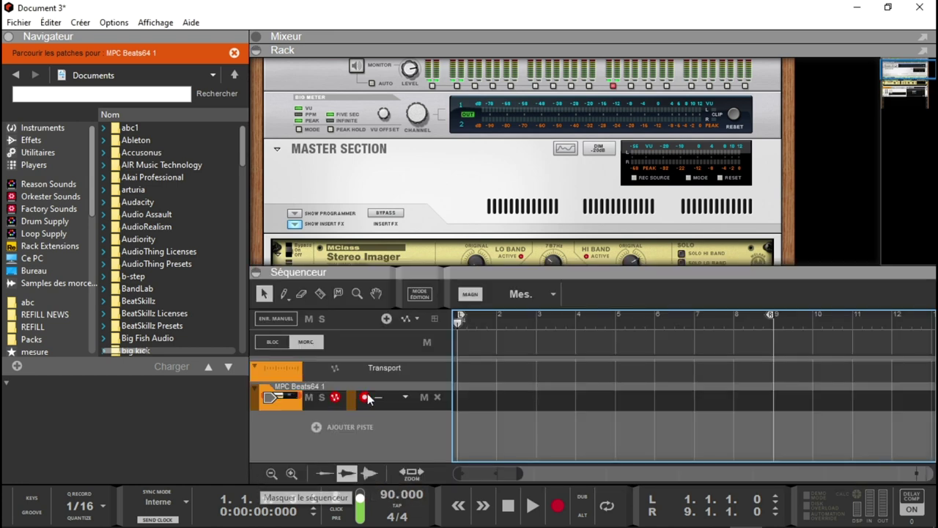
pyautogui.moveTo(523, 474); pyautogui.dragTo(775, 476)
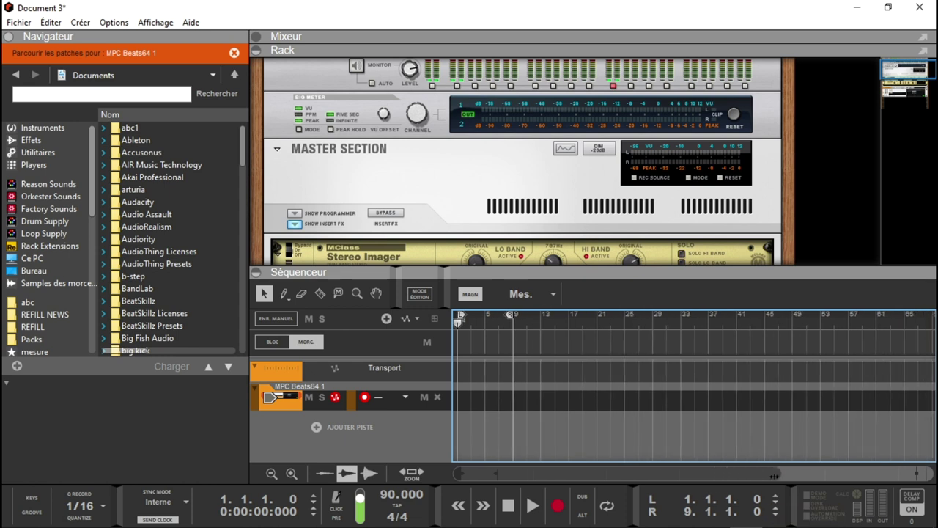
pyautogui.moveTo(509, 314); pyautogui.dragTo(872, 347)
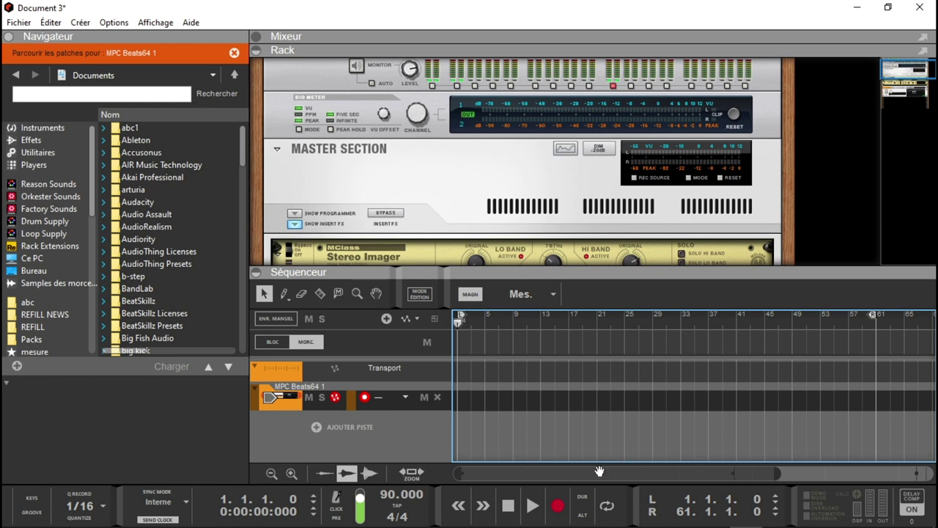
pyautogui.press('KP_2')
pyautogui.moveTo(492, 474); pyautogui.dragTo(711, 475)
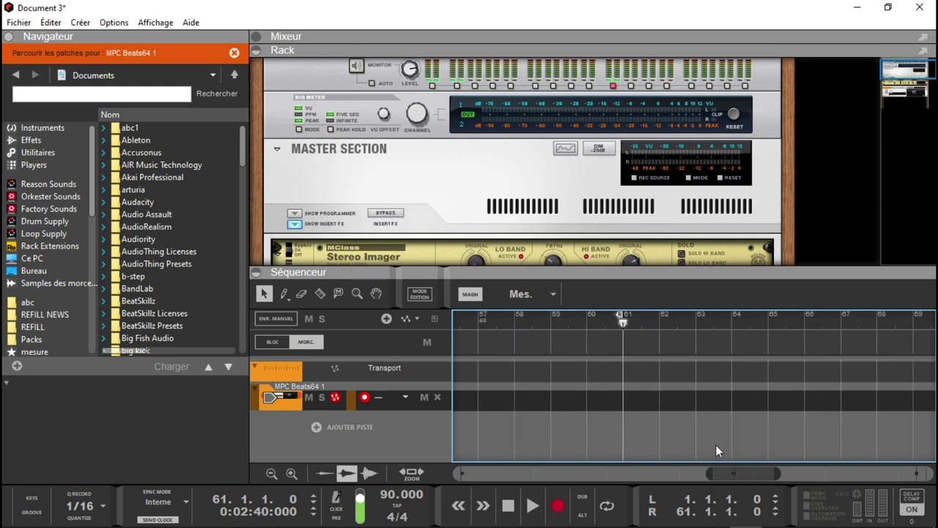
pyautogui.moveTo(729, 473); pyautogui.dragTo(478, 473)
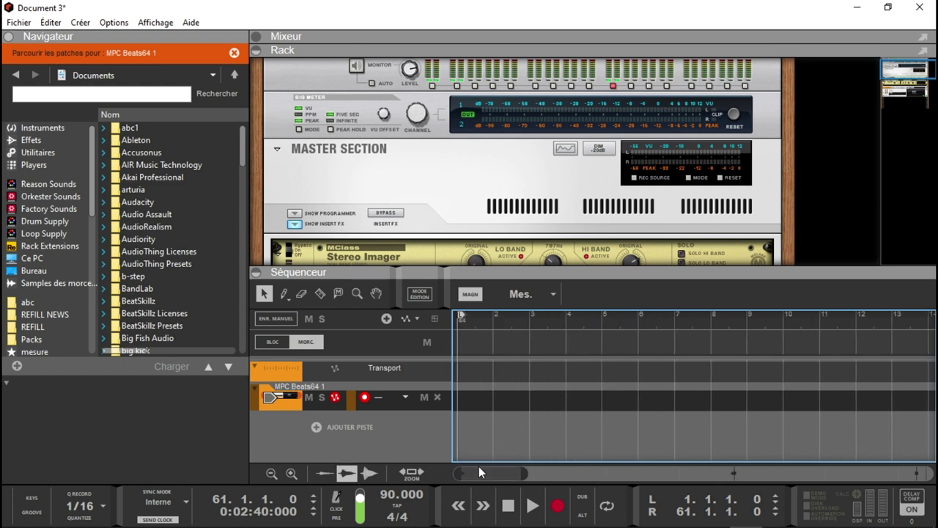
# Open the MPC Beats64 device's plugin window and load the recent project demos3 tuto mpc beat.xpj.
pyautogui.moveTo(911, 72); pyautogui.dragTo(913, 90)
pyautogui.click(618, 164)
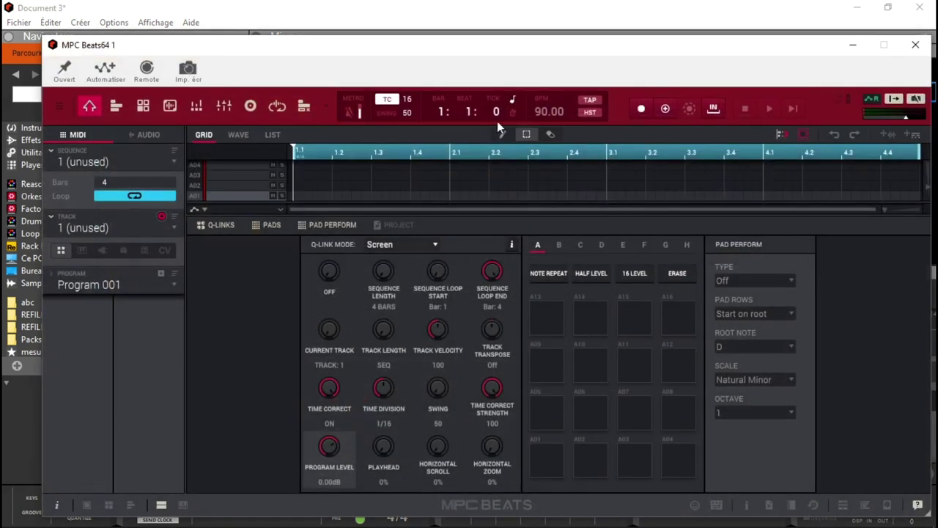
pyautogui.moveTo(180, 44); pyautogui.dragTo(173, 6)
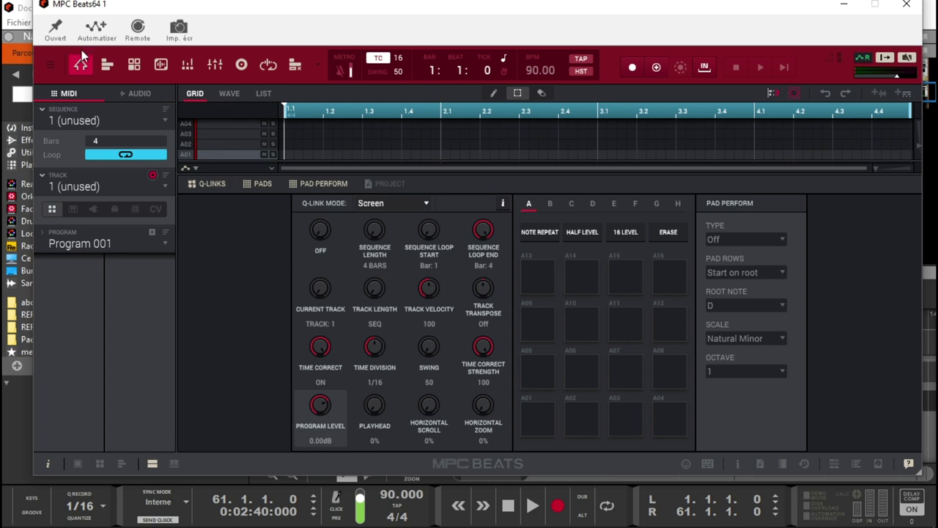
pyautogui.click(50, 65)
pyautogui.moveTo(62, 102)
pyautogui.moveTo(65, 85)
pyautogui.moveTo(154, 120)
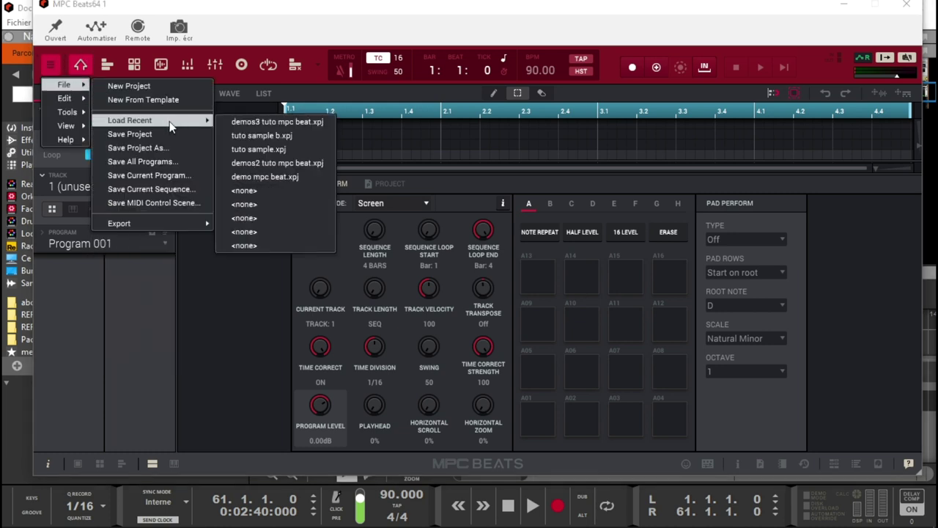
pyautogui.click(256, 121)
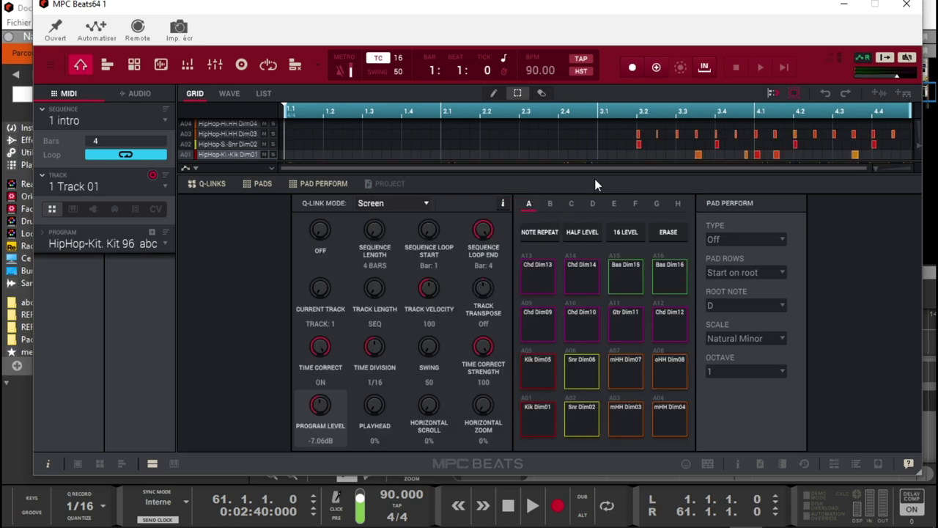
# Switch the plugin to Song mode, play the song from the host transport, then minimize the plugin and stop playback.
pyautogui.click(318, 68)
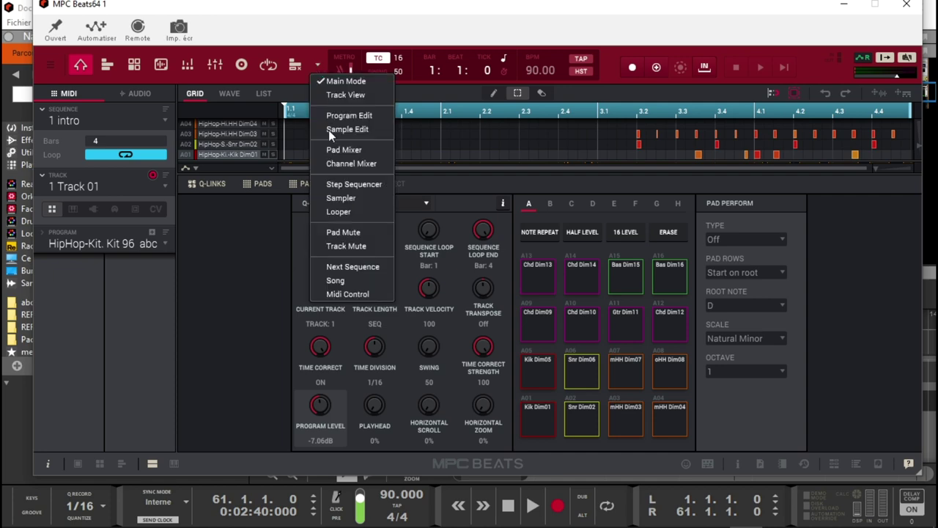
pyautogui.click(347, 278)
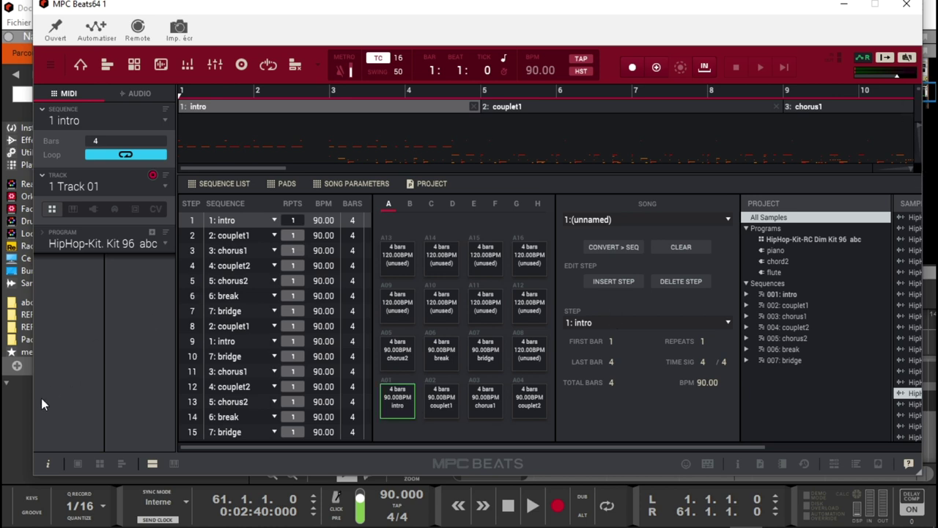
pyautogui.click(530, 509)
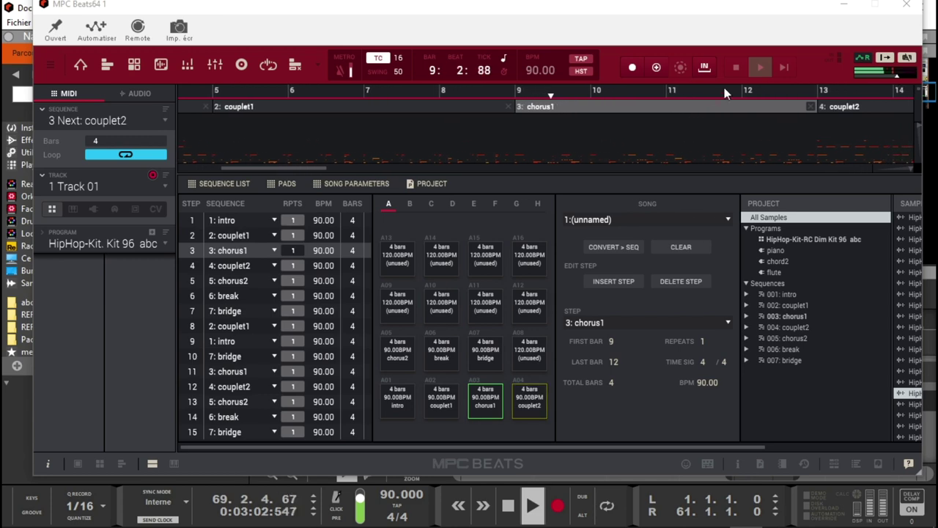
pyautogui.click(844, 6)
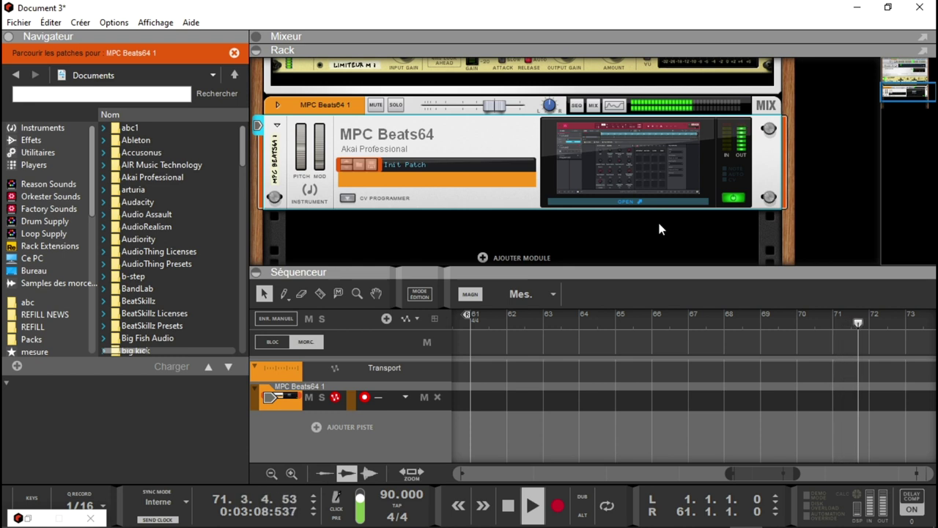
pyautogui.press('space')
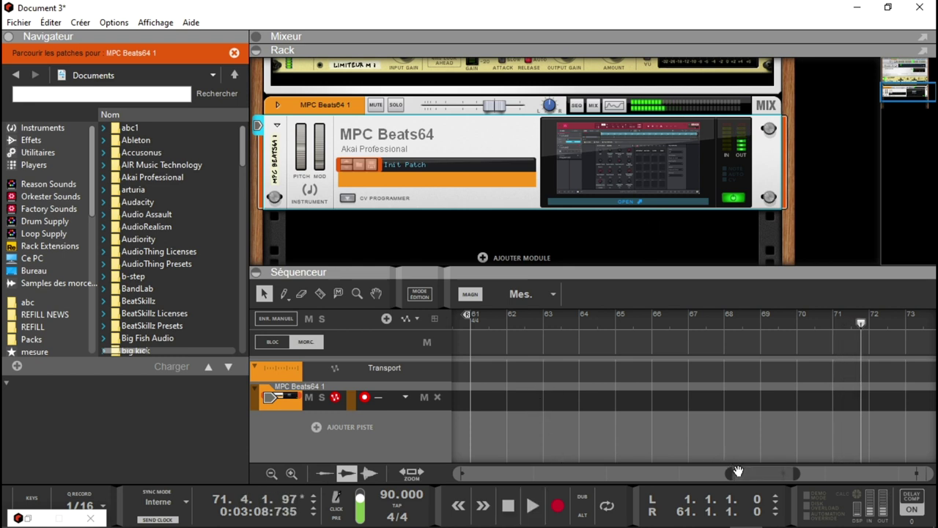
# Check in the MPC Beats64 plugin window that the song position follows the host playhead at the start and at bar 61, then minimize it.
pyautogui.press('Home')
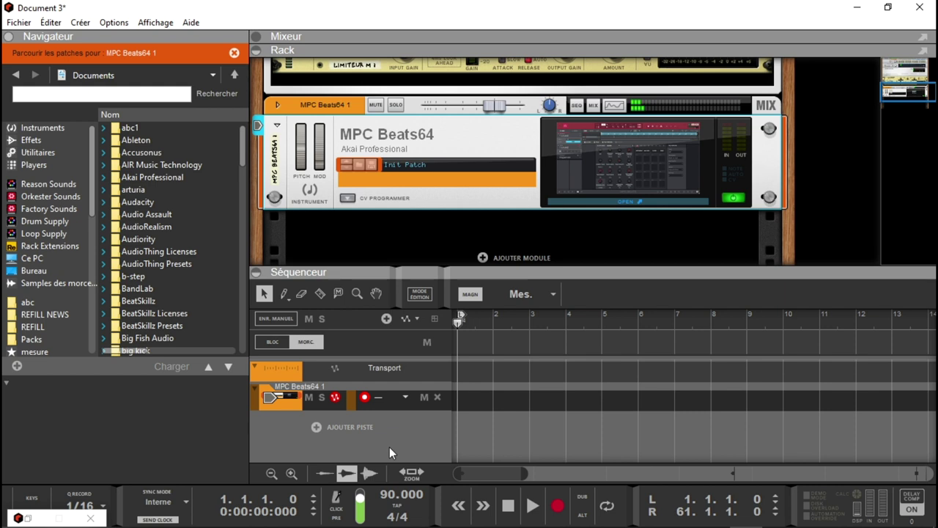
pyautogui.press('space')
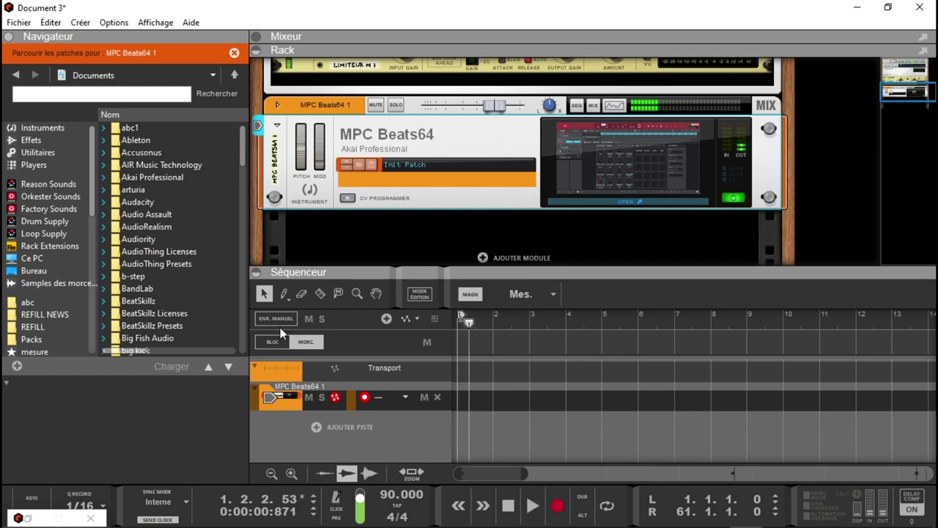
pyautogui.click(43, 521)
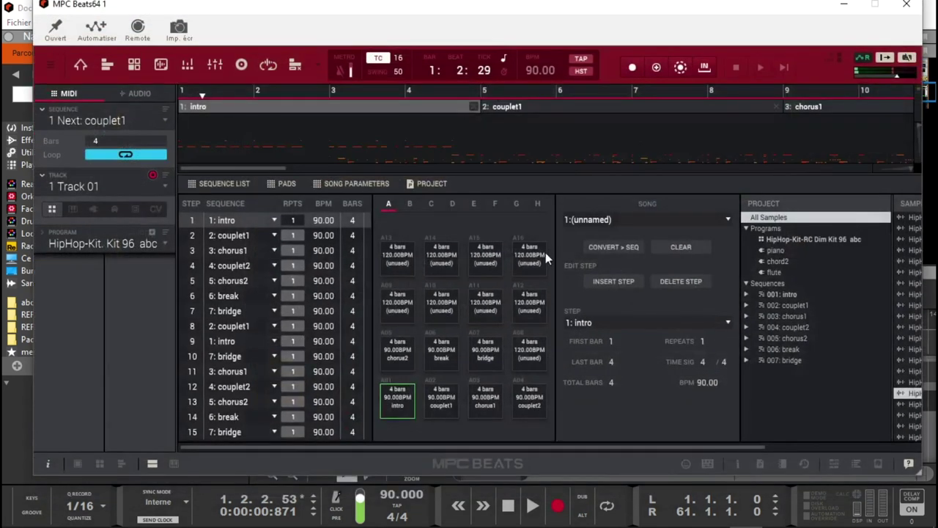
pyautogui.press('Home')
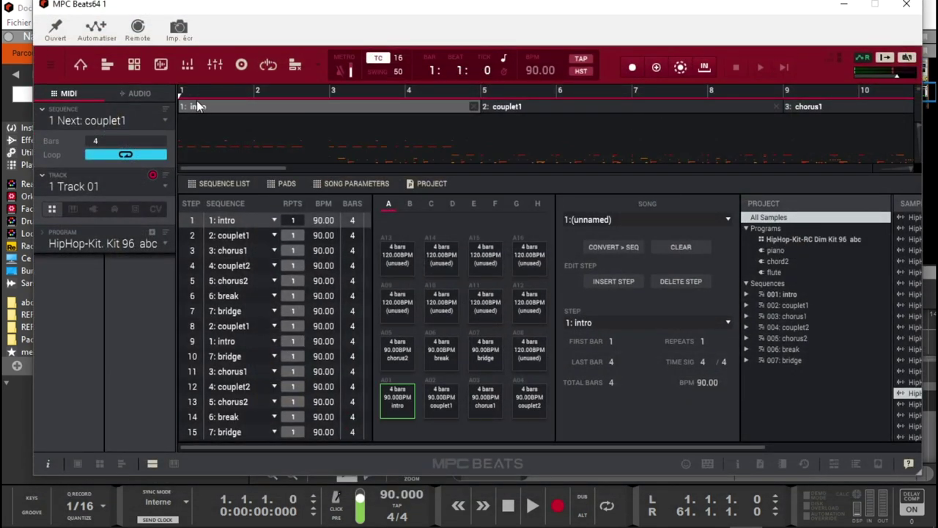
pyautogui.press('End')
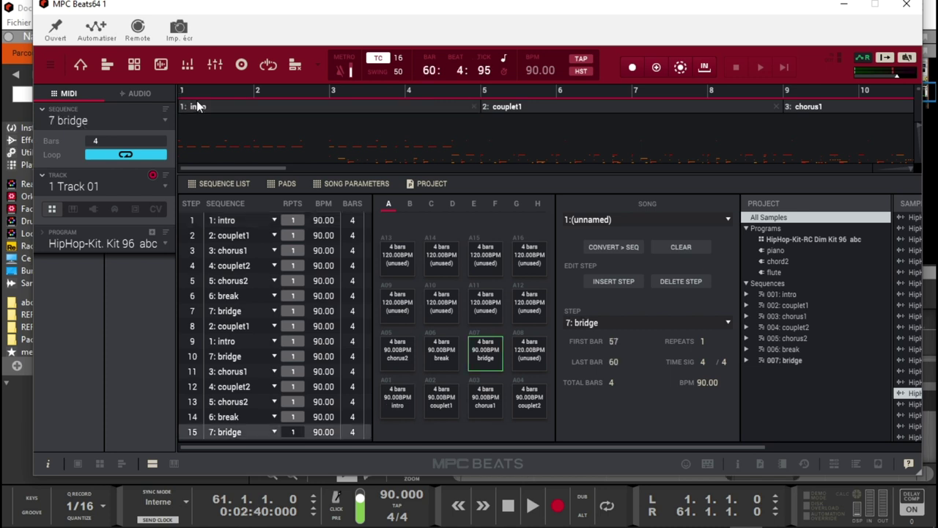
pyautogui.moveTo(269, 170); pyautogui.dragTo(859, 229)
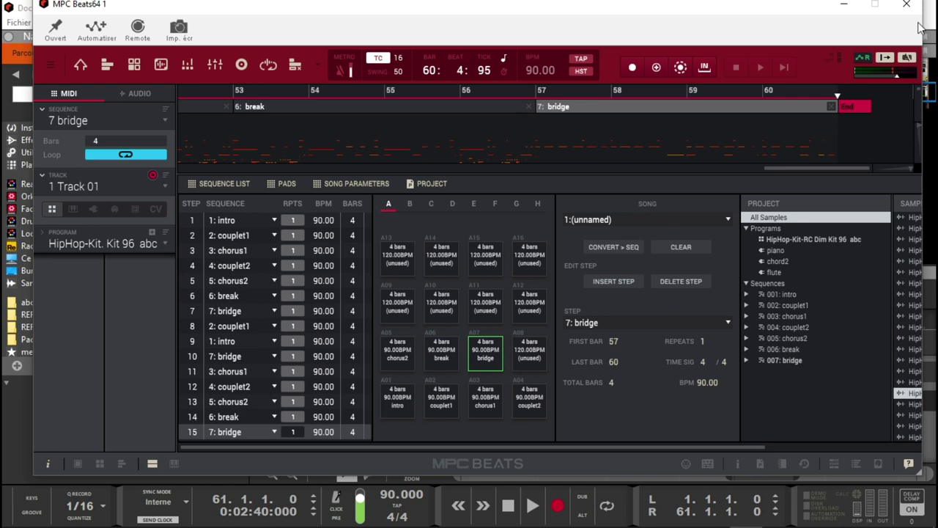
pyautogui.click(844, 4)
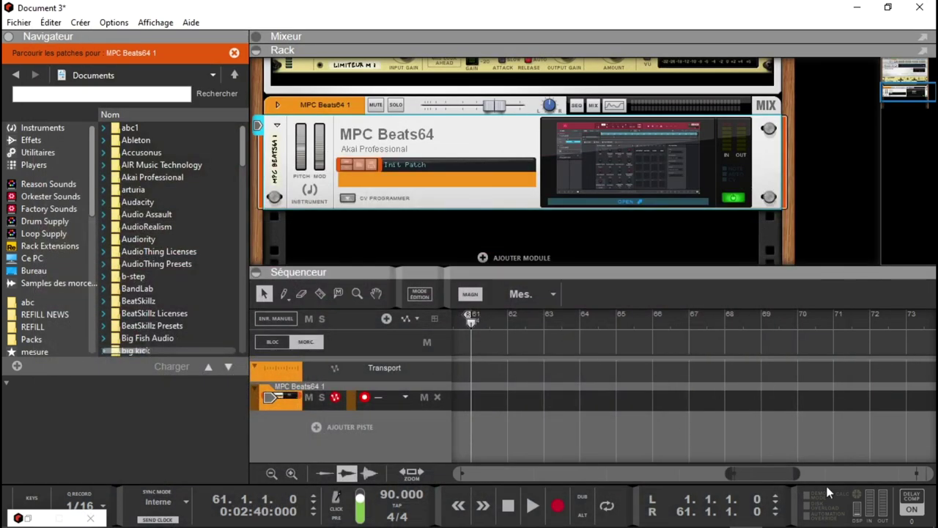
pyautogui.moveTo(777, 474); pyautogui.dragTo(338, 433)
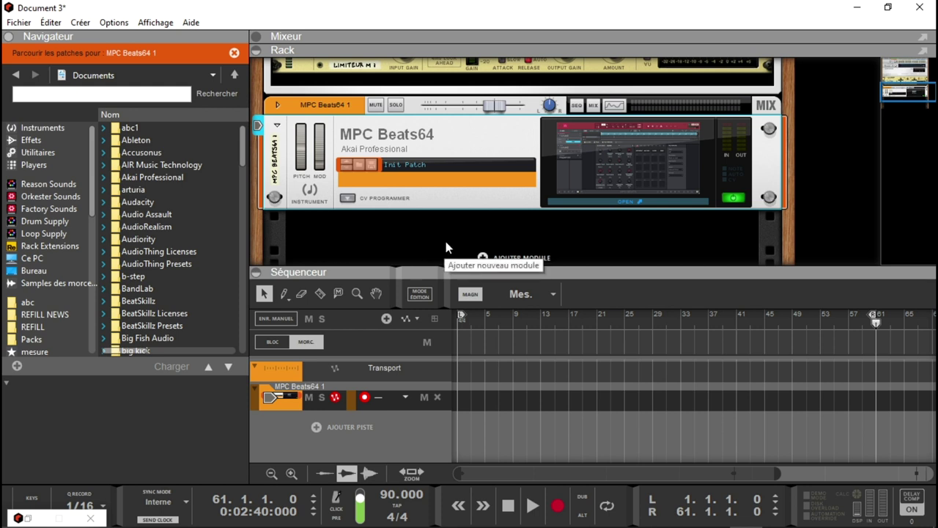
# Expand the MPC Beats64 CV programmer, flip the rack to its rear, and route optional audio outputs 3, 5 and 7 to new mix channels.
pyautogui.click(347, 198)
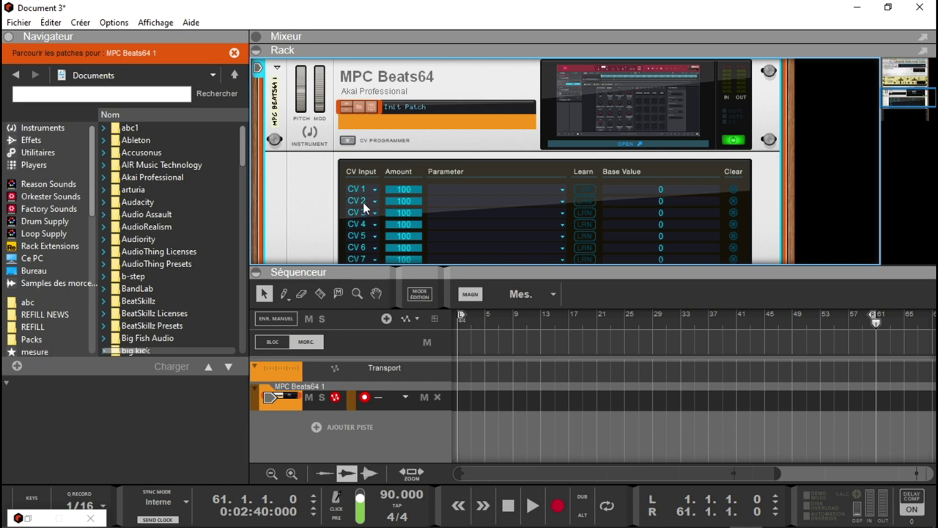
pyautogui.press('Tab')
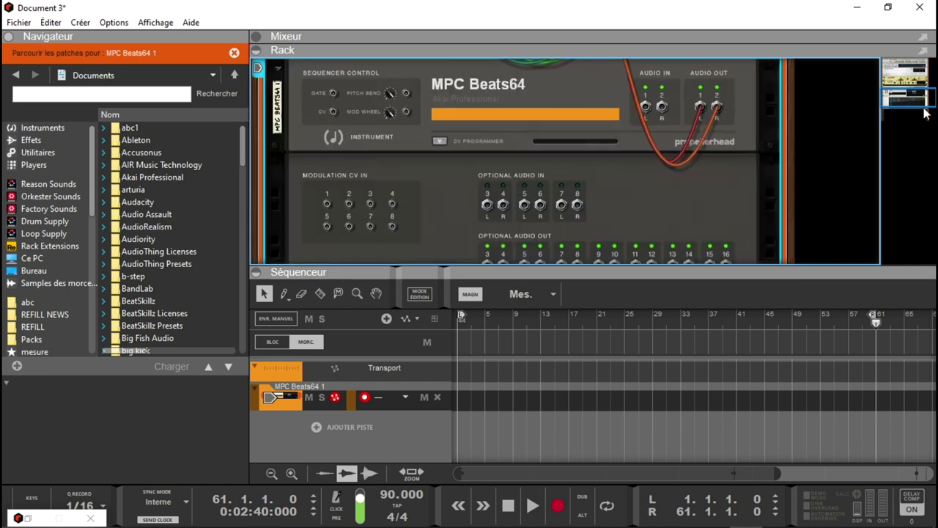
pyautogui.scroll(-3, 920, 97)
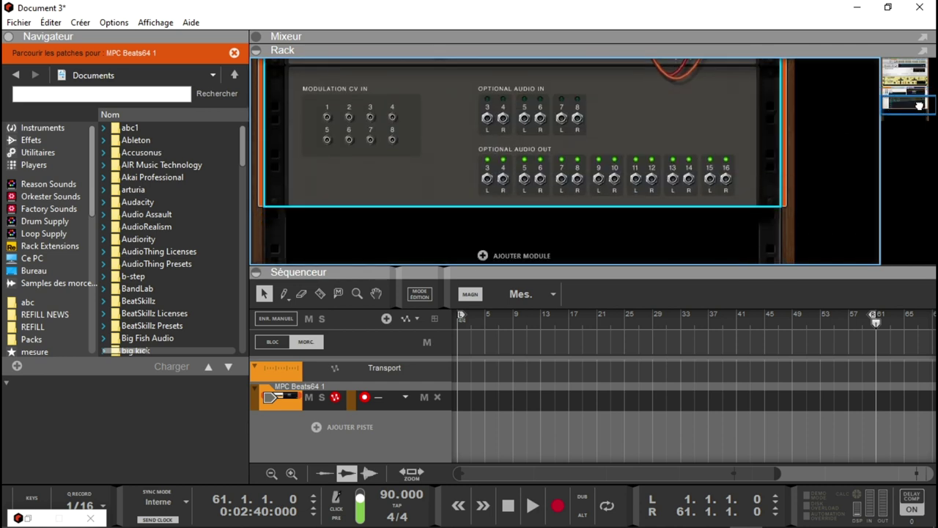
pyautogui.rightClick(488, 172)
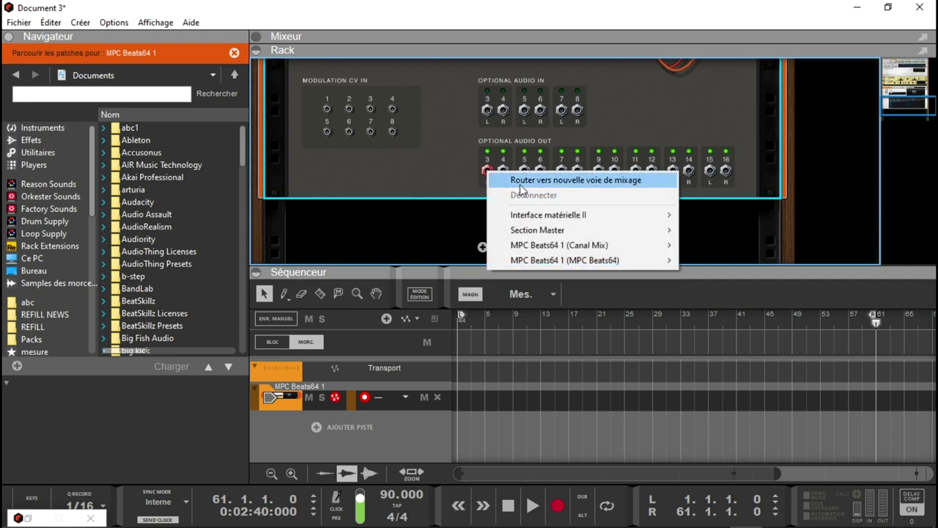
pyautogui.click(520, 185)
pyautogui.rightClick(524, 170)
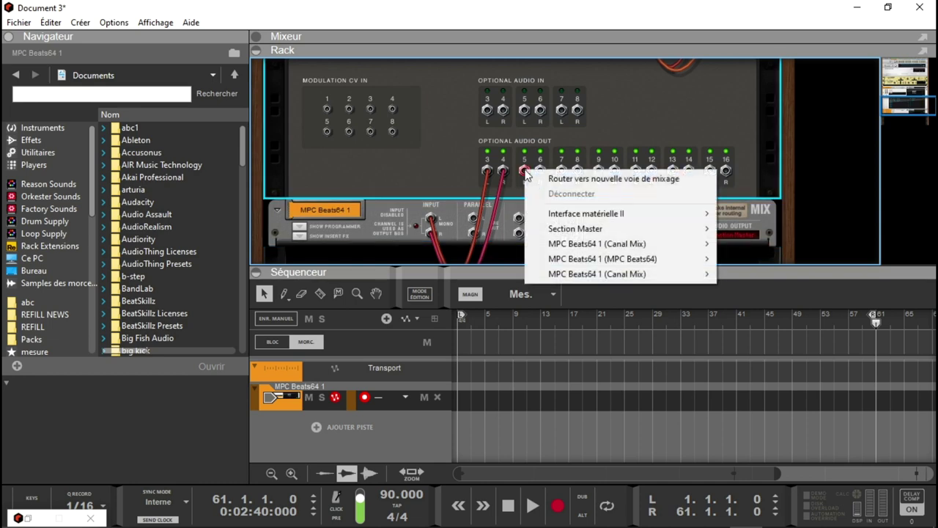
pyautogui.click(542, 180)
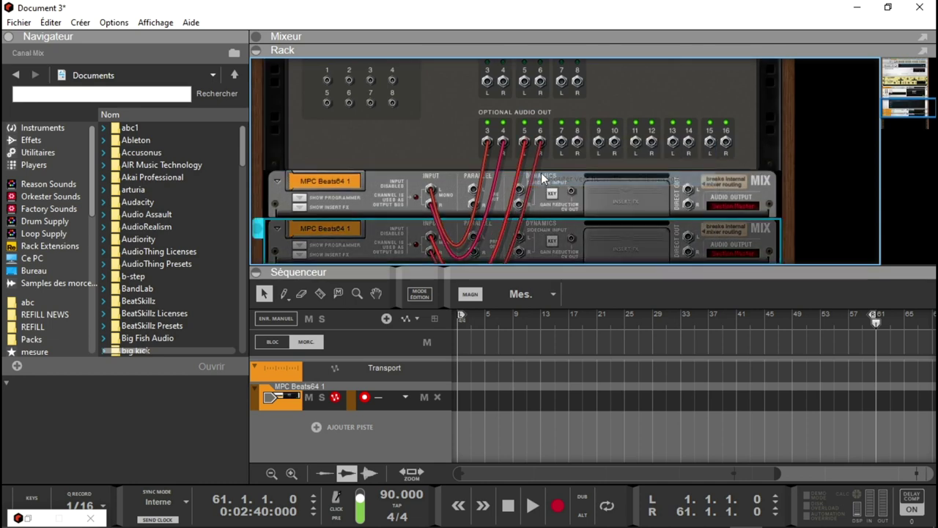
pyautogui.rightClick(562, 142)
pyautogui.click(584, 148)
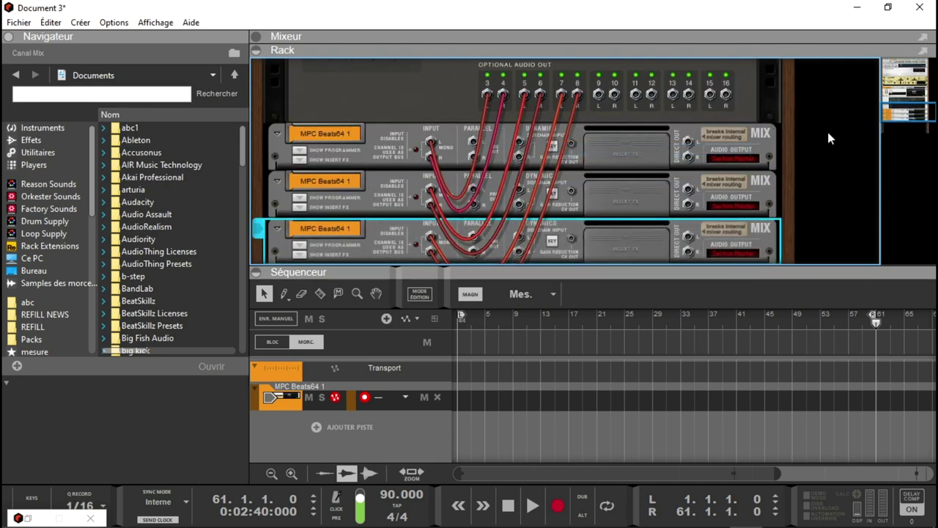
# Review the device's main audio outputs, flip the rack back to the front, and collapse the MPC Beats64 CV programmer.
pyautogui.moveTo(887, 112); pyautogui.dragTo(886, 89)
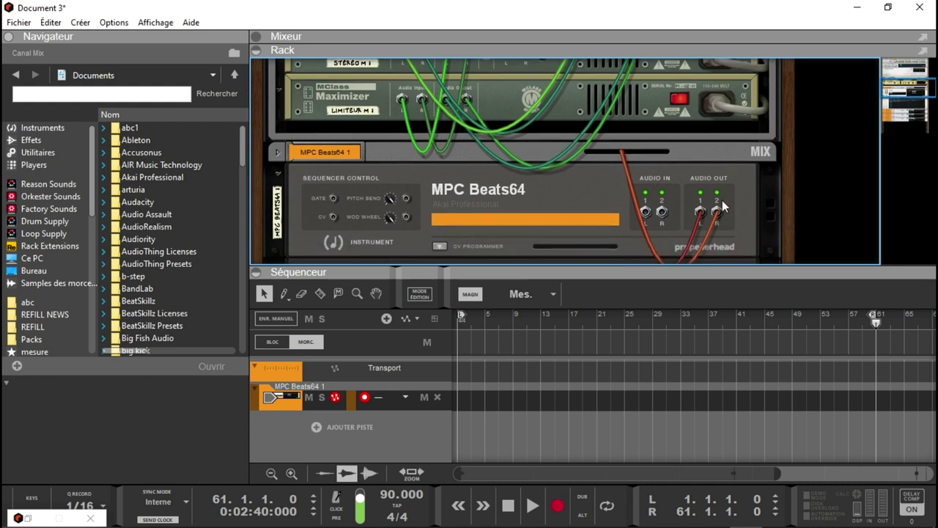
pyautogui.scroll(-5, 638, 191)
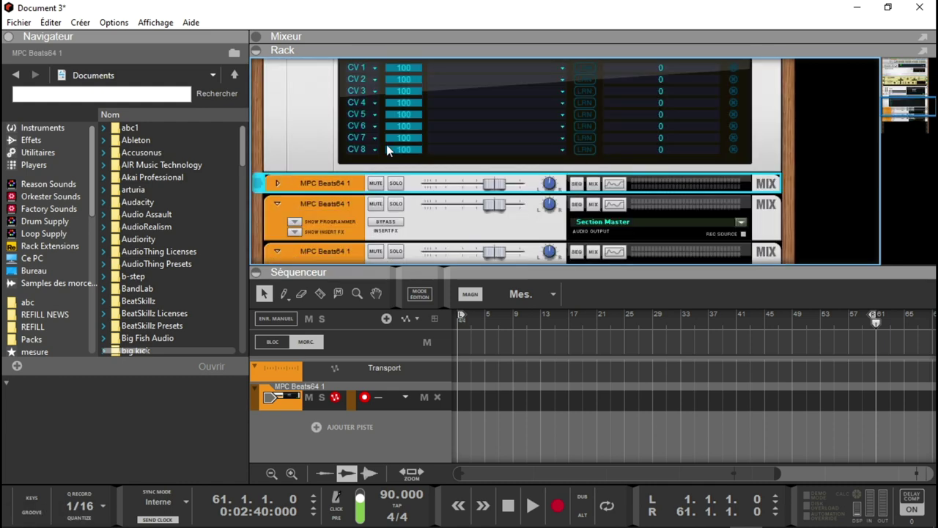
pyautogui.moveTo(894, 123); pyautogui.dragTo(888, 97)
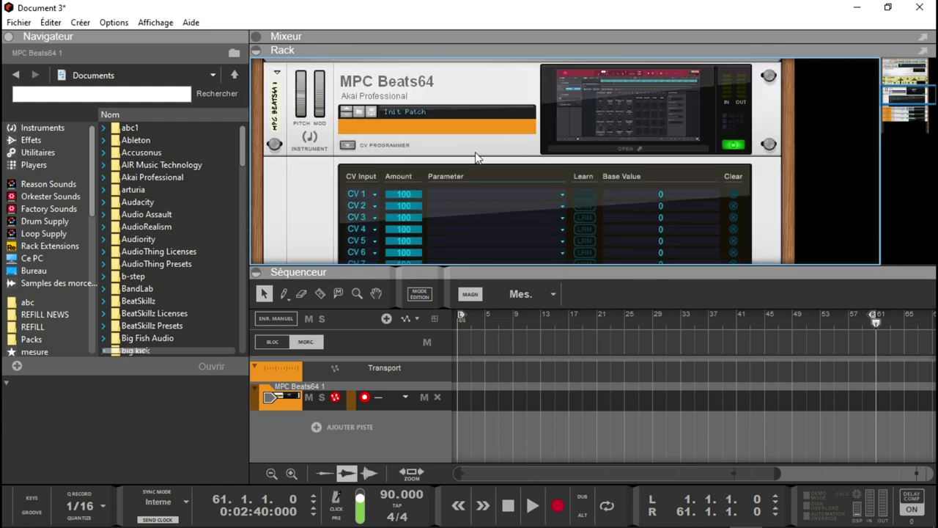
pyautogui.click(347, 145)
# Open the plugin's channel mixer and check the output assignments of piano, chord2 and flute, selecting stereo Out 3,4 for piano.
pyautogui.click(584, 123)
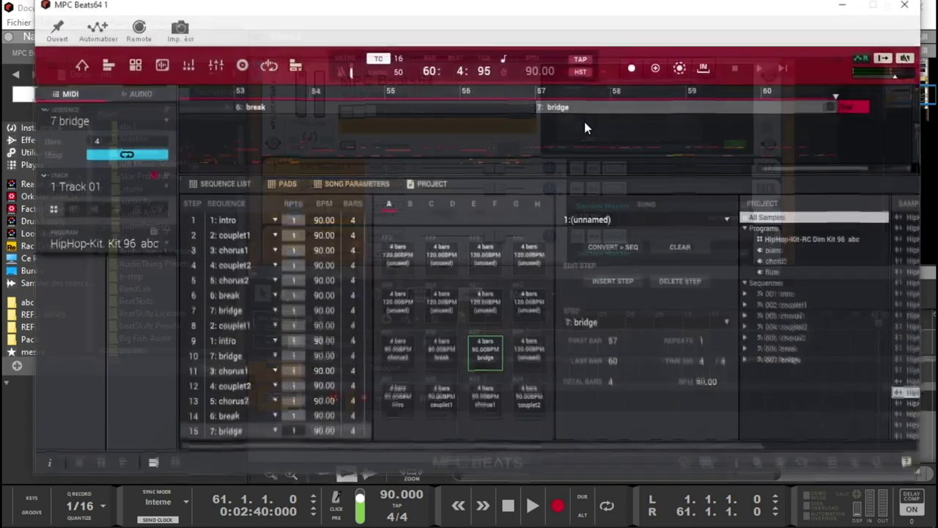
pyautogui.click(215, 65)
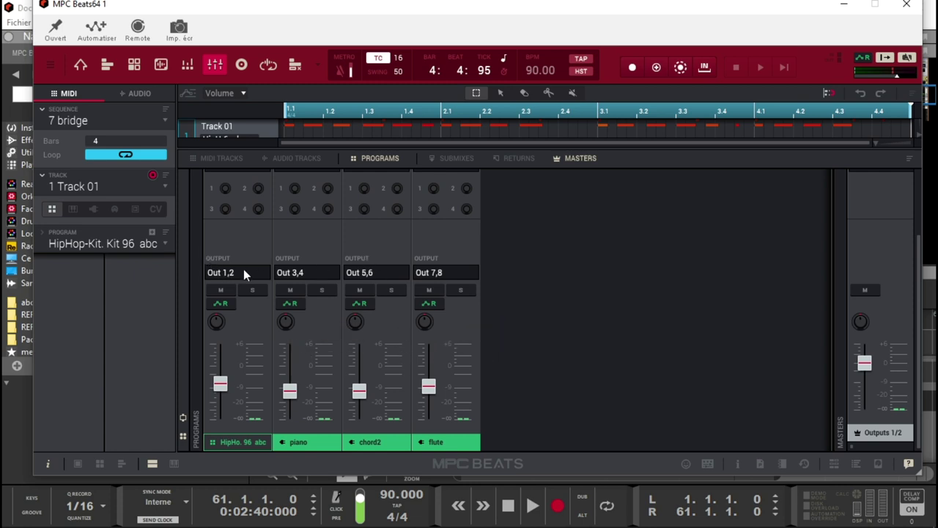
pyautogui.click(306, 274)
pyautogui.moveTo(319, 294)
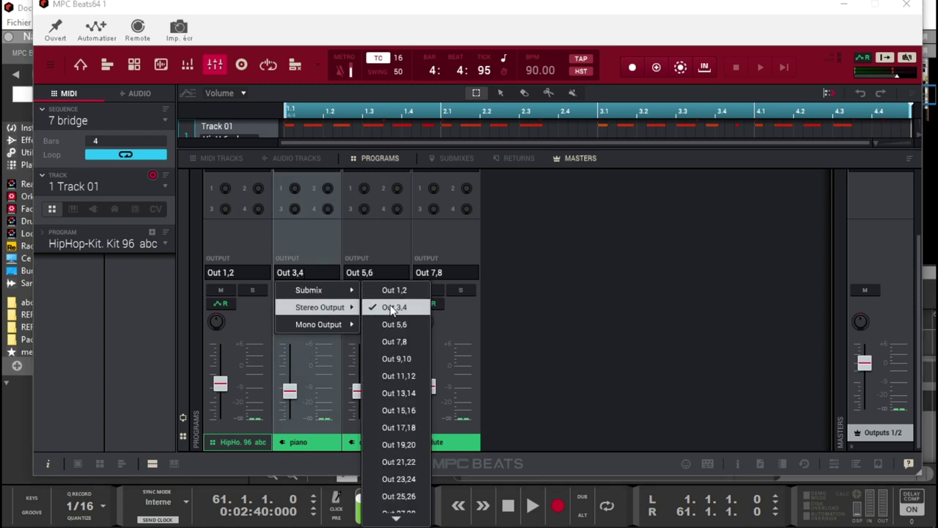
pyautogui.click(391, 307)
pyautogui.click(372, 274)
pyautogui.moveTo(395, 308)
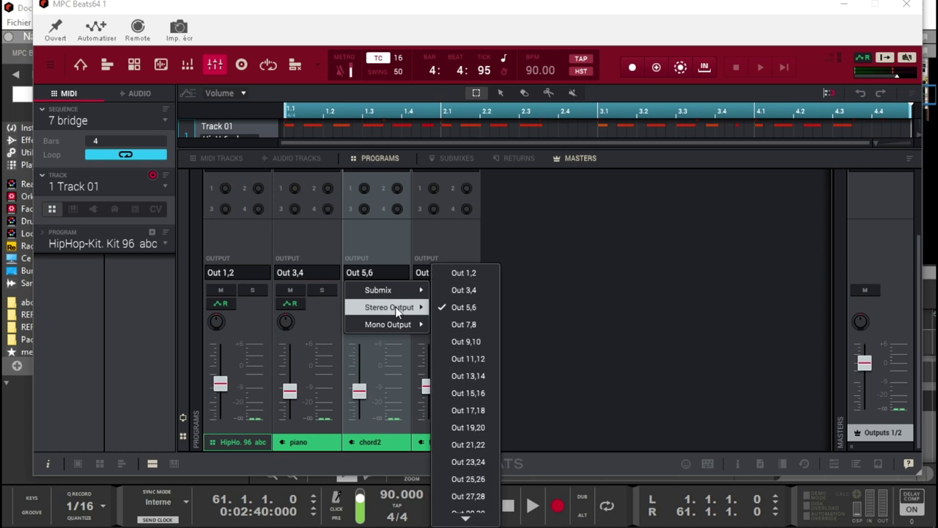
pyautogui.click(433, 272)
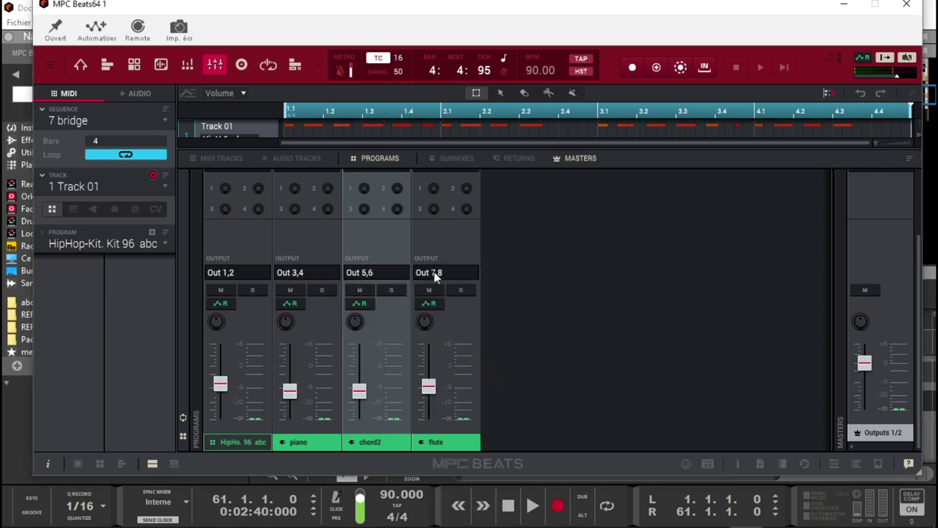
pyautogui.click(436, 274)
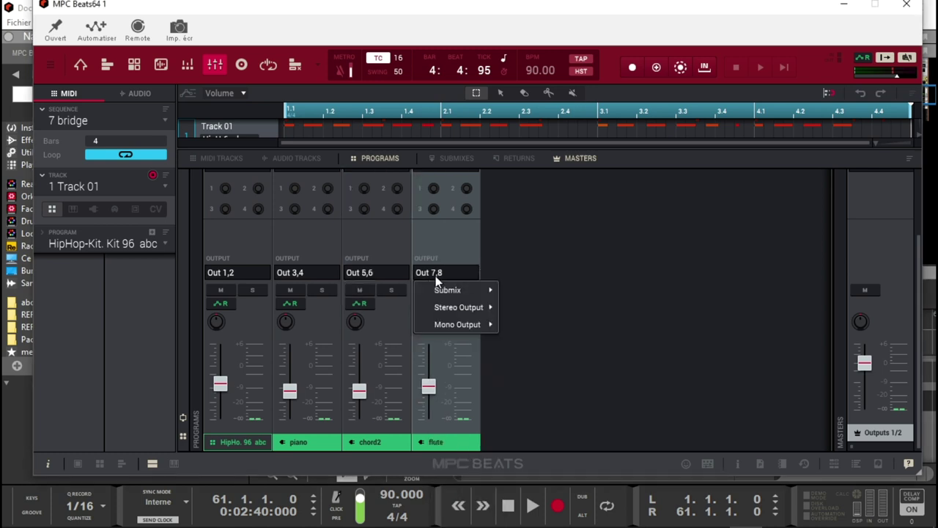
pyautogui.click(535, 185)
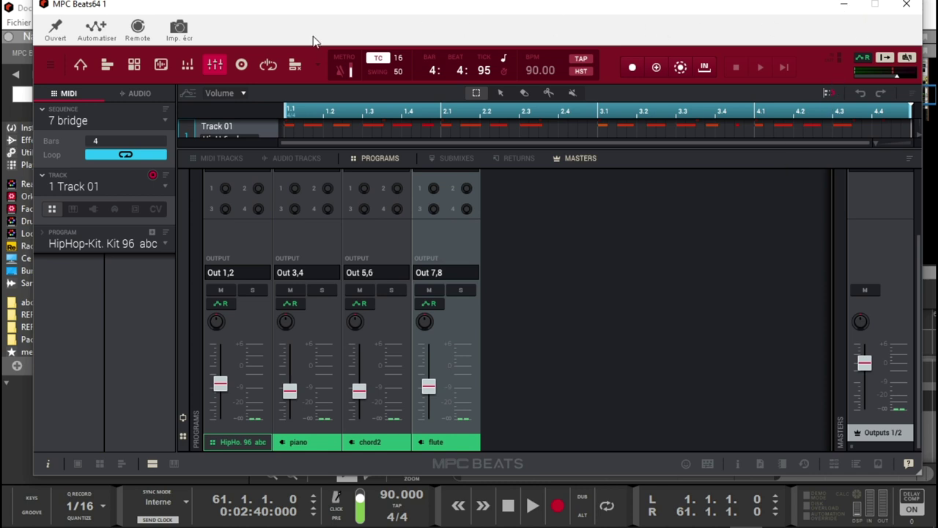
# Switch the plugin back to Song mode and minimize its window.
pyautogui.click(319, 65)
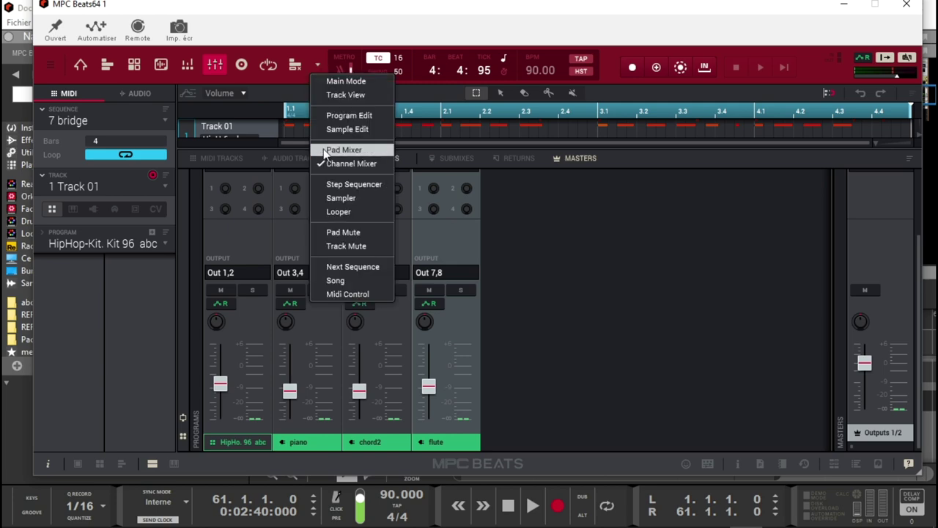
pyautogui.click(334, 282)
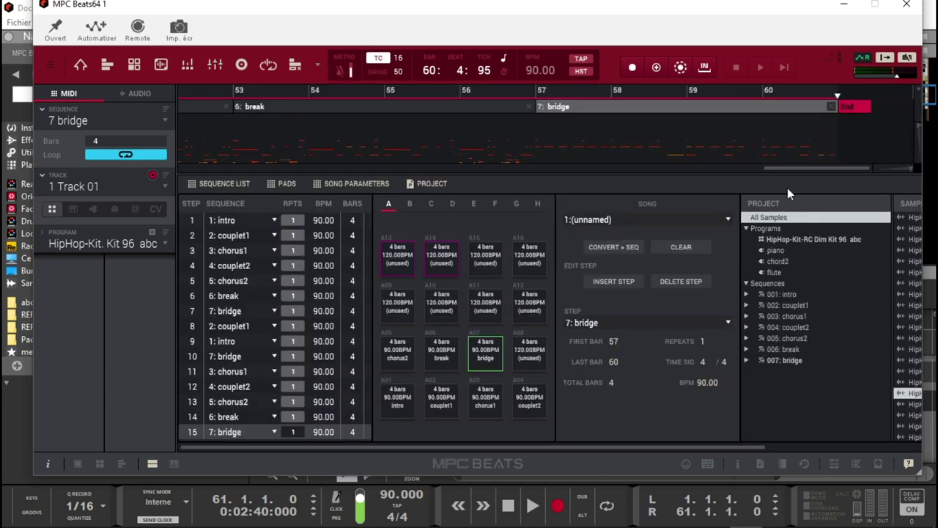
pyautogui.click(846, 6)
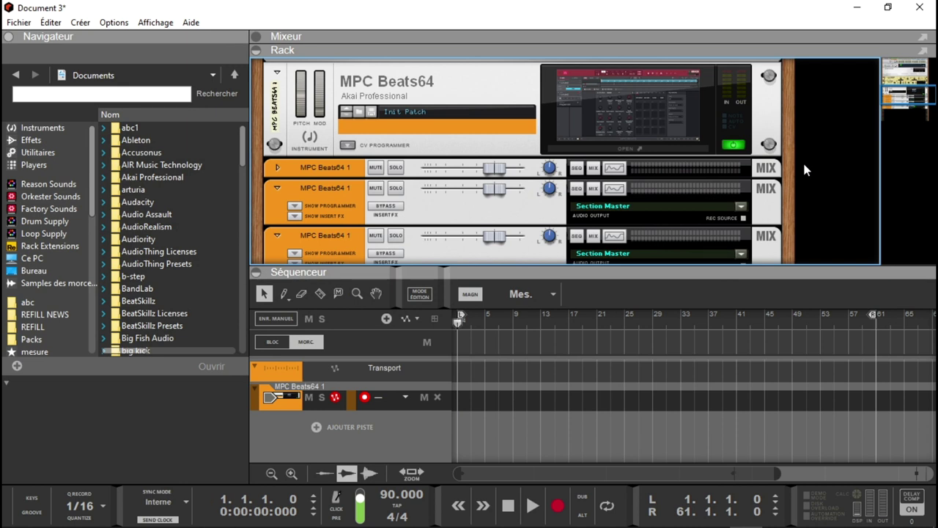
# Play the song from the start, unfold the first MPC Beats64 mix channel and collapse the sequencer to enlarge the rack.
pyautogui.press('space')
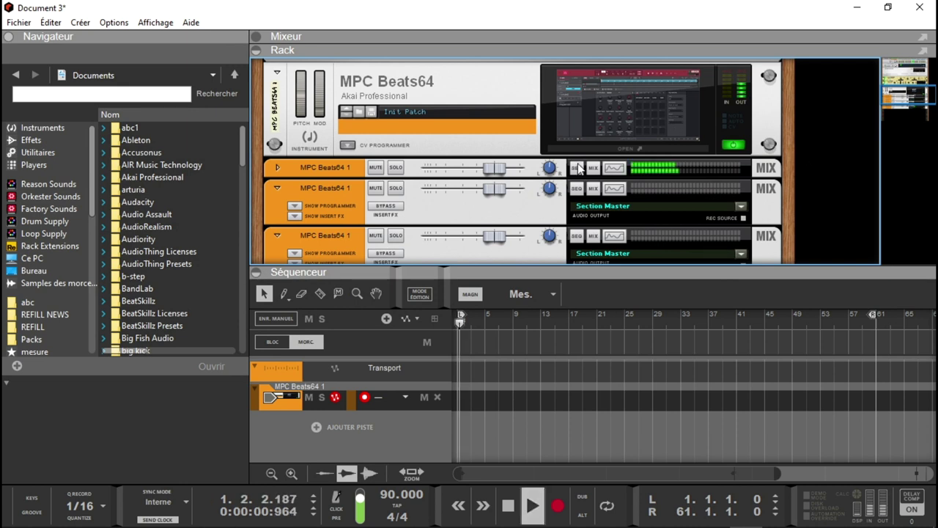
pyautogui.click(277, 168)
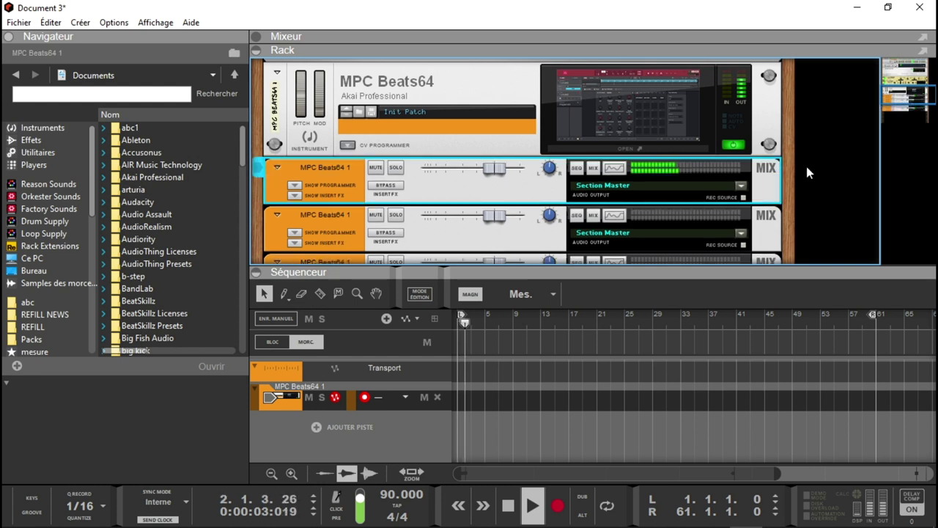
pyautogui.click(296, 272)
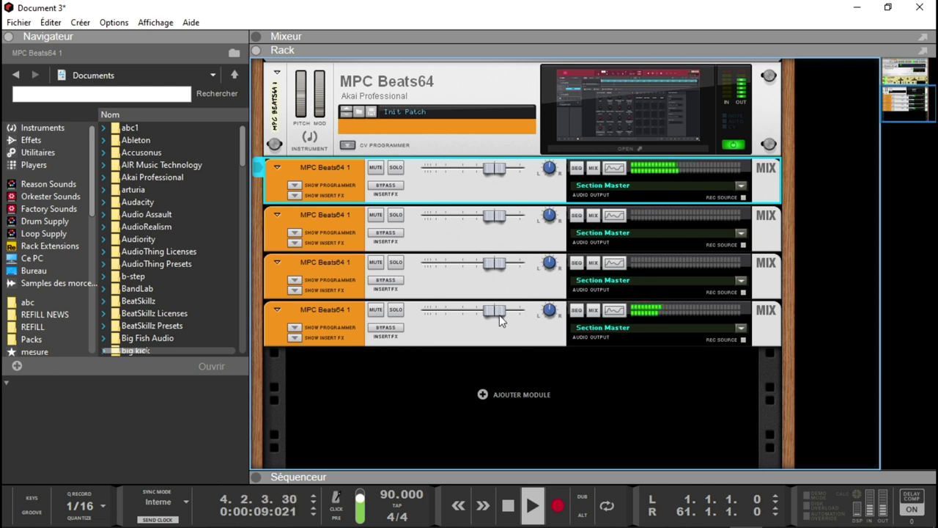
# Solo and unsolo the fourth, second and third MPC Beats64 mix channels in turn to hear each one alone.
pyautogui.click(399, 309)
pyautogui.click(399, 310)
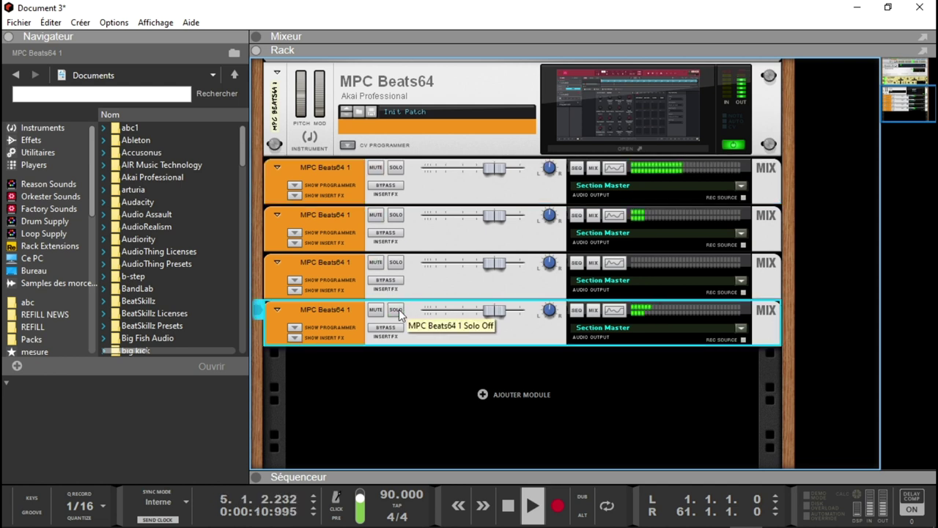
pyautogui.click(395, 217)
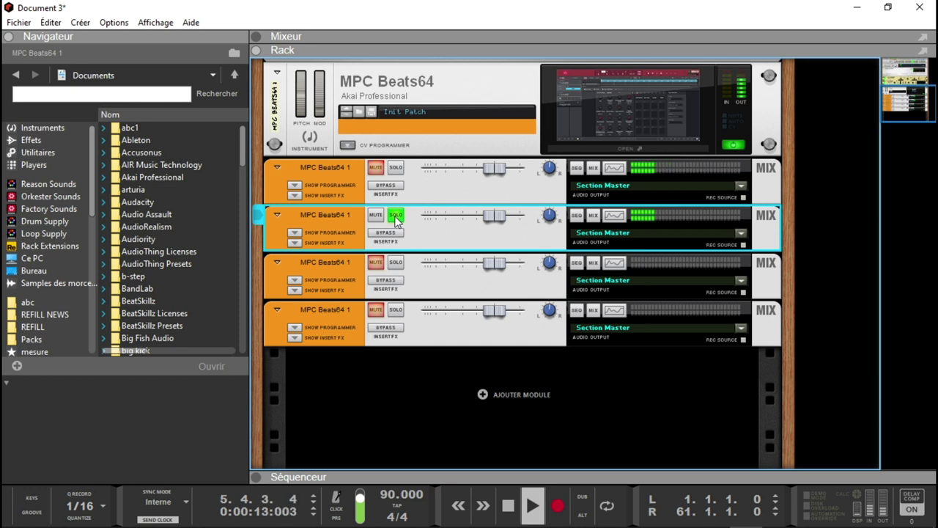
pyautogui.click(395, 217)
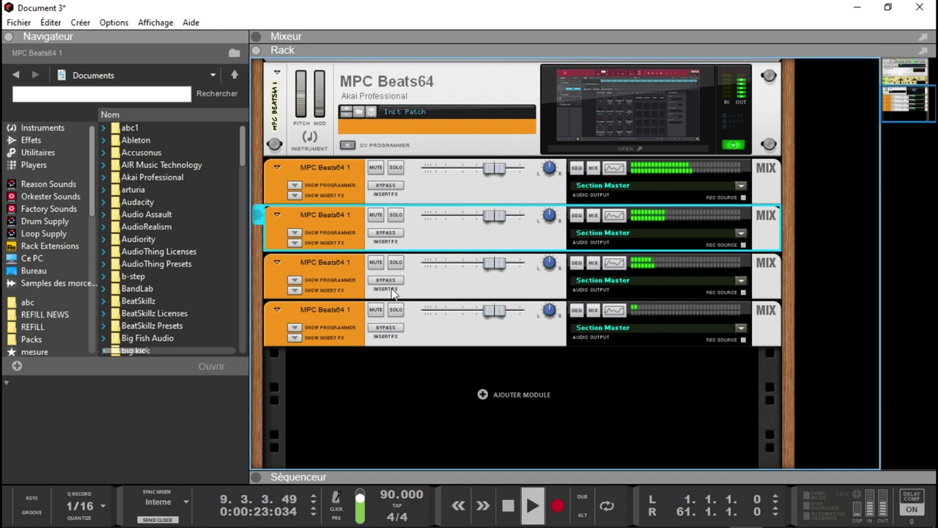
pyautogui.click(396, 261)
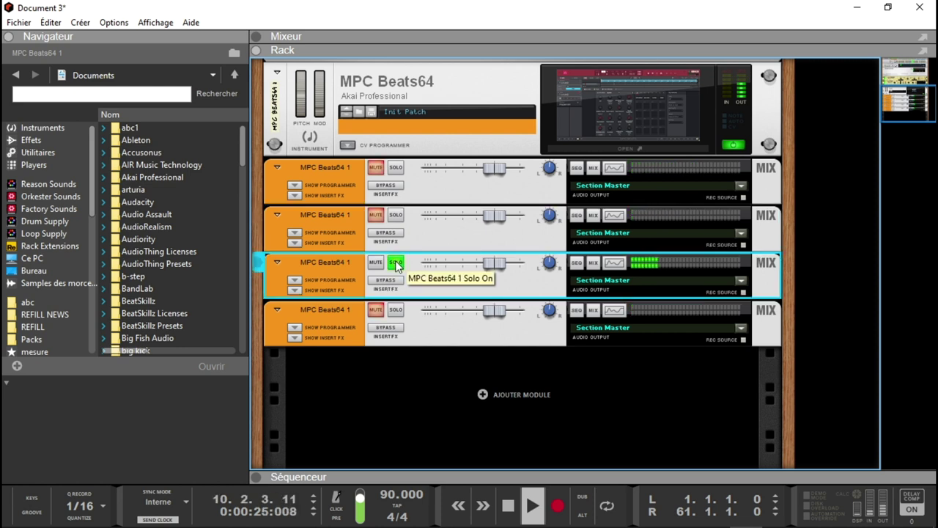
pyautogui.click(396, 262)
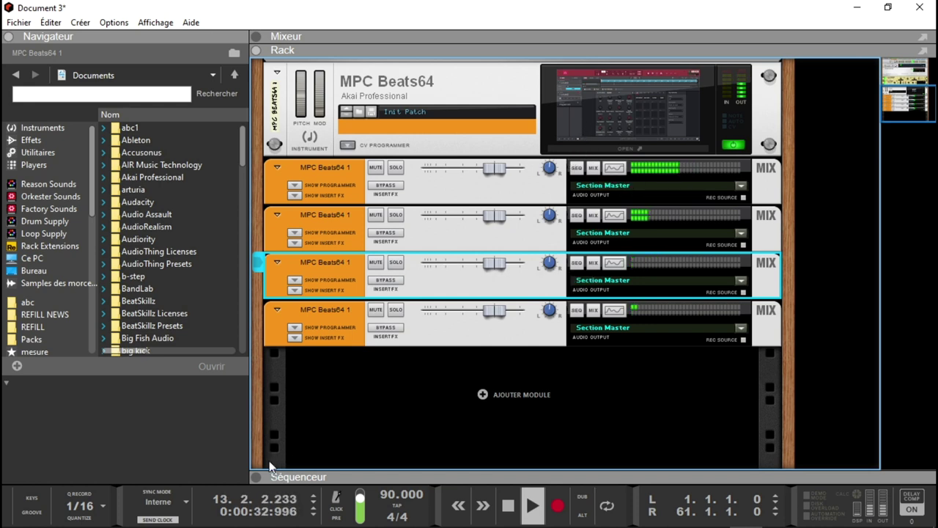
# Unfold the sequencer, check the song's progress in the MPC Beats64 plugin window, and minimize that window.
pyautogui.click(258, 475)
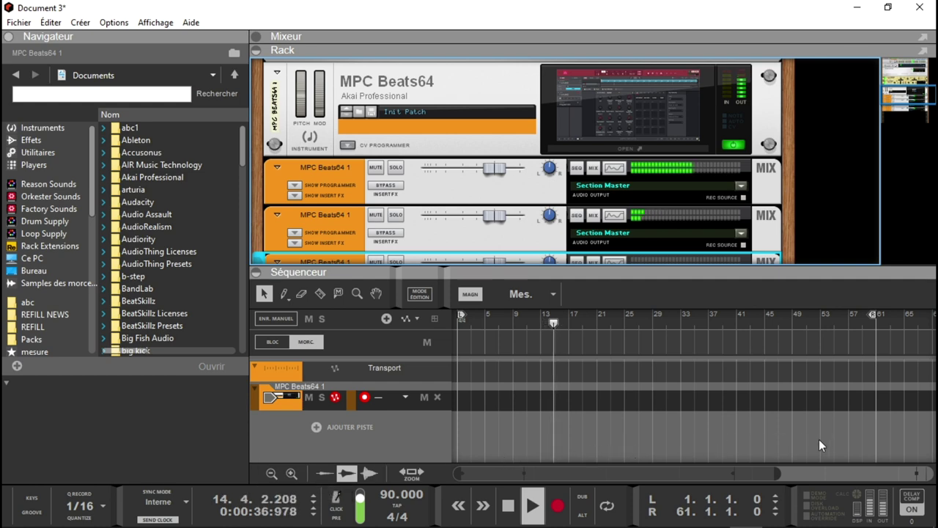
pyautogui.click(666, 145)
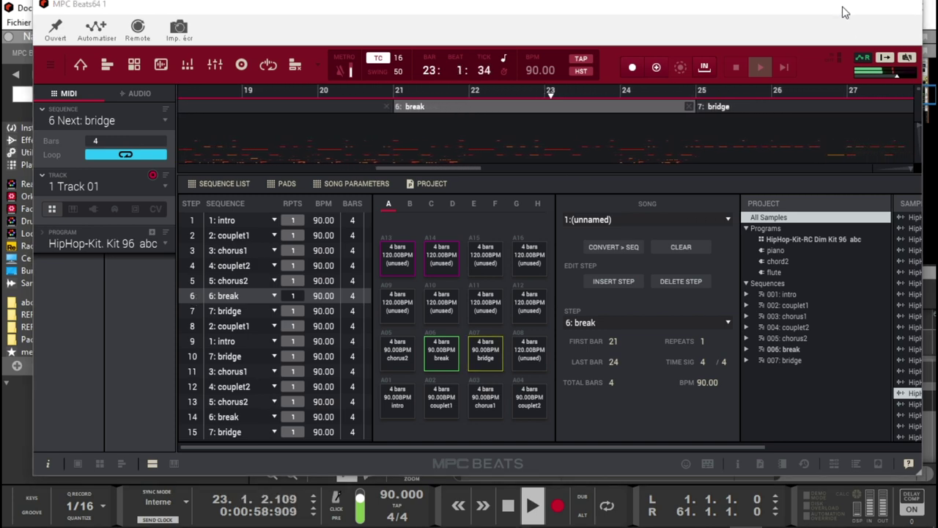
pyautogui.click(844, 8)
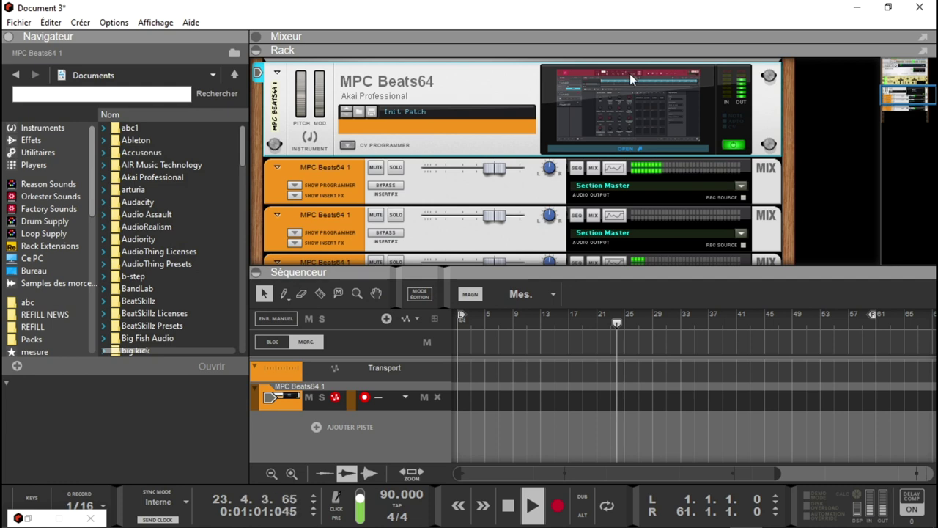
# Show the main mixer and hide its dynamics, EQ, inserts and effect send sections, keeping the input and fader sections.
pyautogui.press('F5')
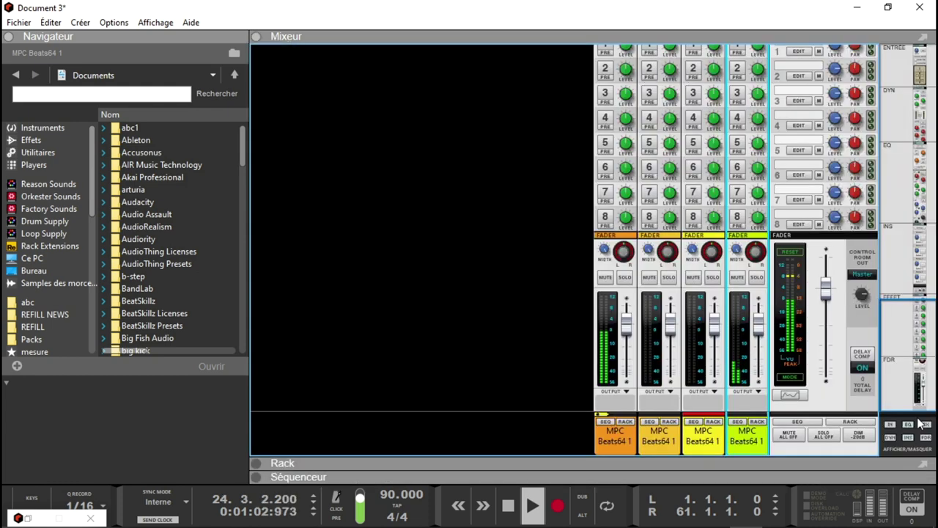
pyautogui.click(908, 438)
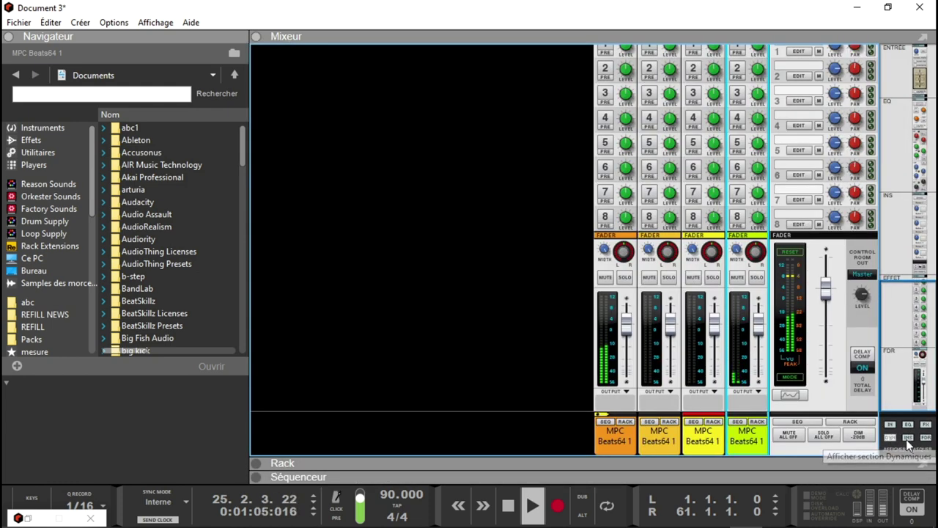
pyautogui.click(908, 426)
pyautogui.click(907, 434)
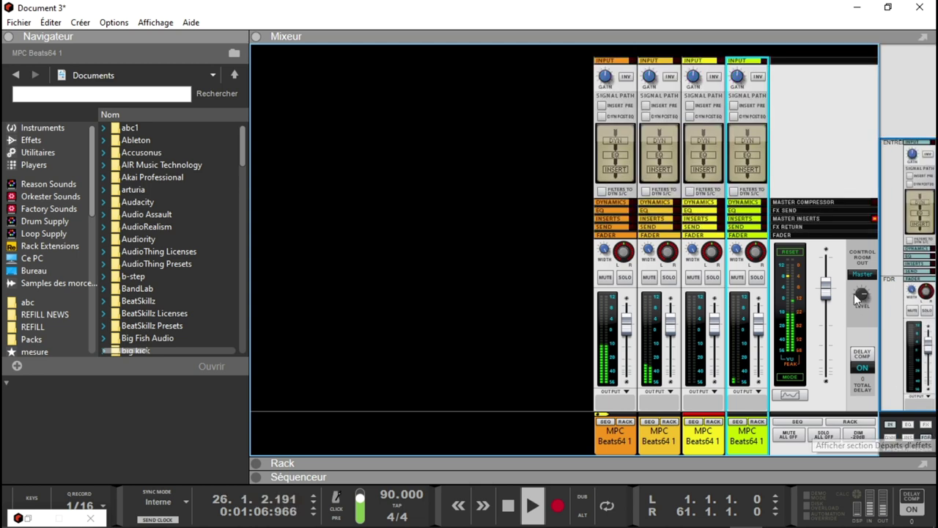
# Set the first mix channel's input gain to -1.71 dB, reset the second channel's gain and boost the fourth channel's gain.
pyautogui.click(604, 76)
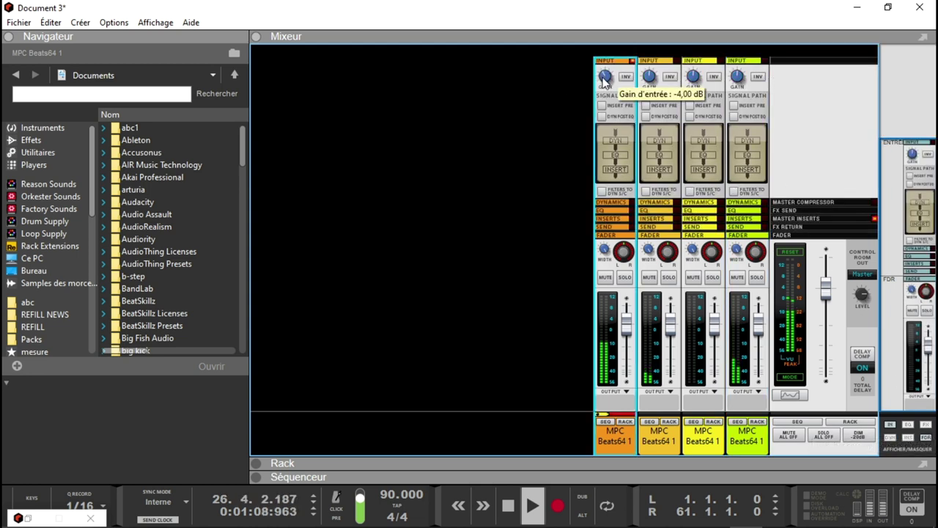
pyautogui.click(648, 76)
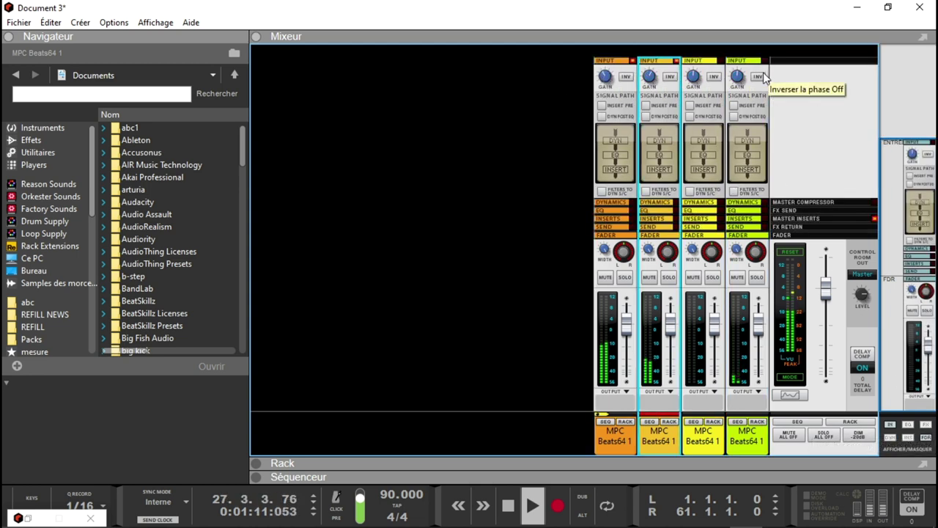
pyautogui.click(736, 76)
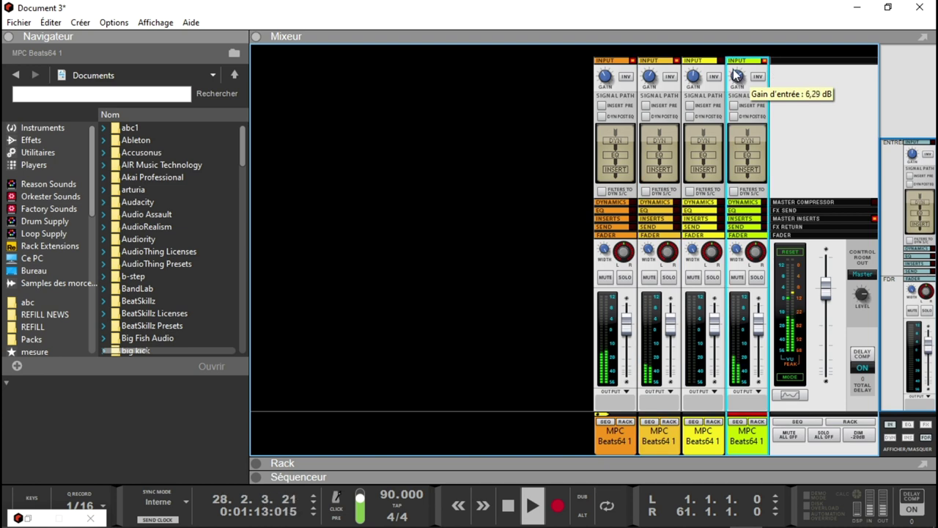
pyautogui.moveTo(689, 78)
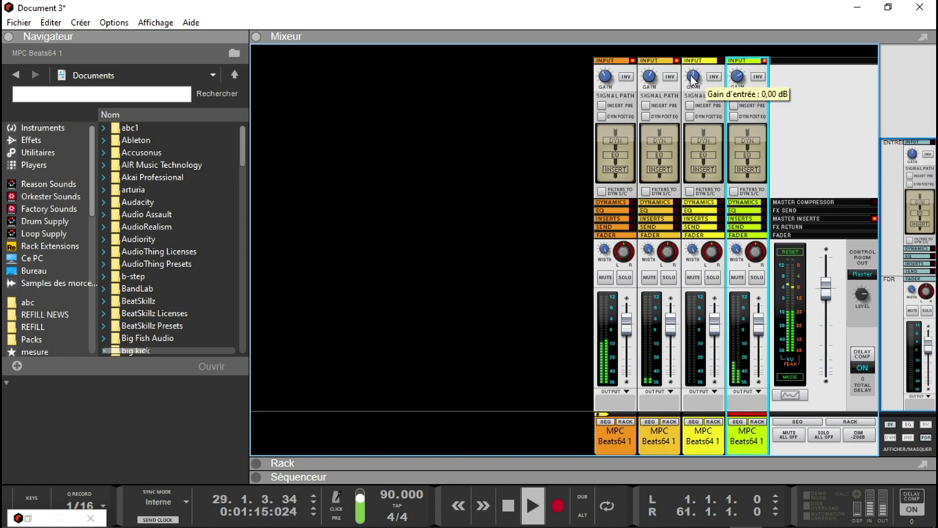
pyautogui.click(648, 81)
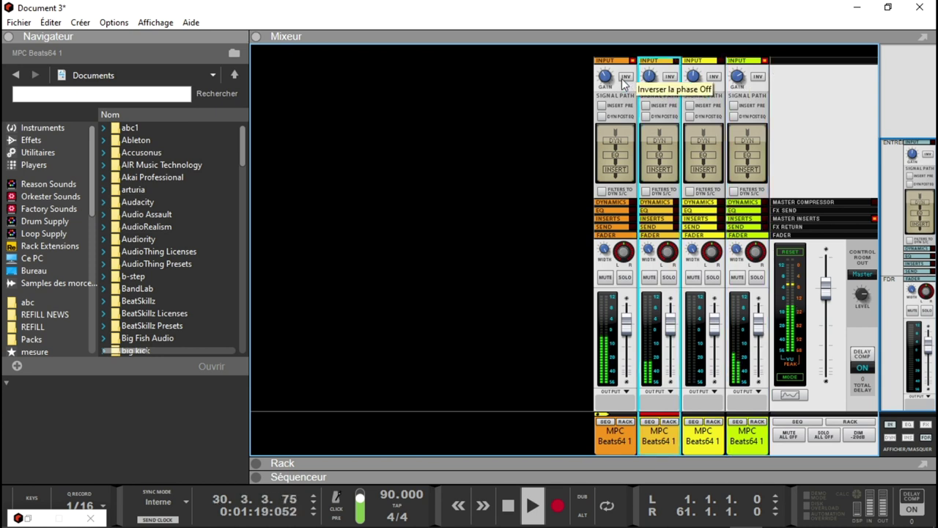
pyautogui.moveTo(605, 75); pyautogui.dragTo(606, 70)
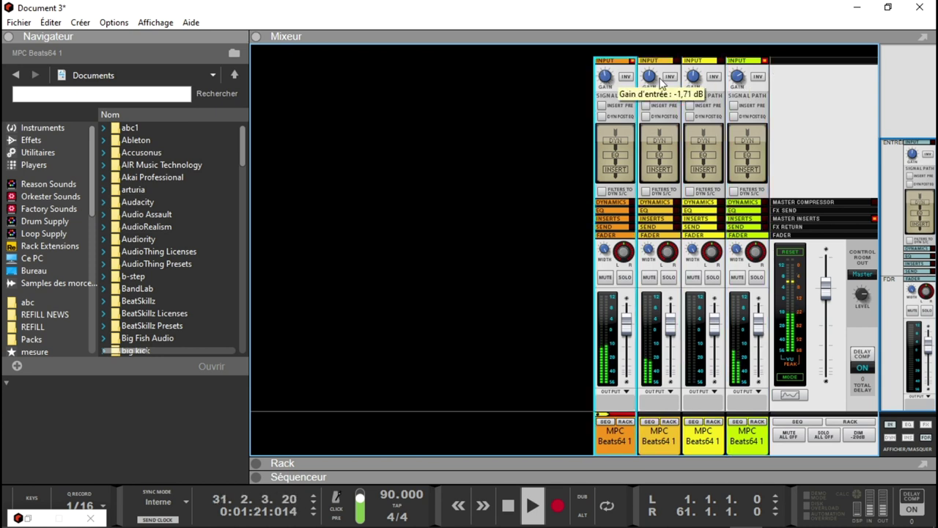
pyautogui.moveTo(733, 84); pyautogui.dragTo(732, 92)
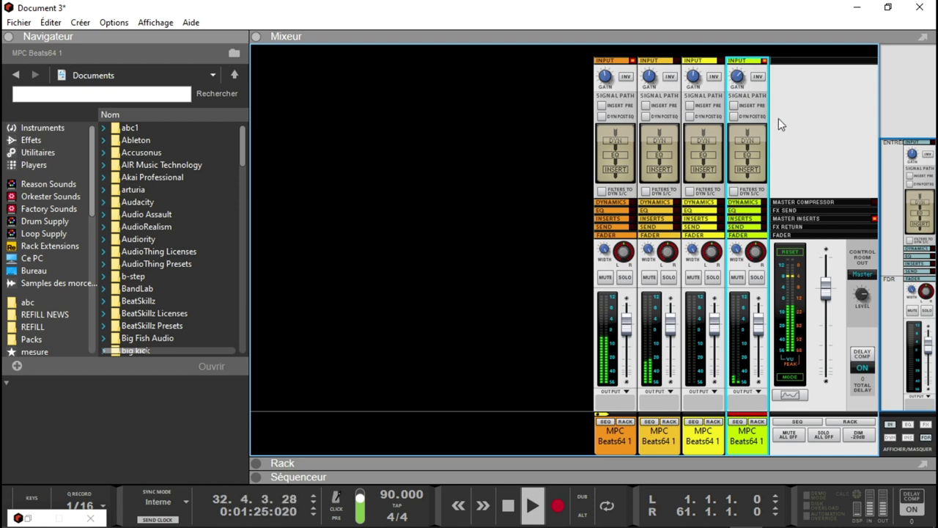
# Restore the minimized MPC Beats64 plugin window, close it and stop the song playback.
pyautogui.click(32, 518)
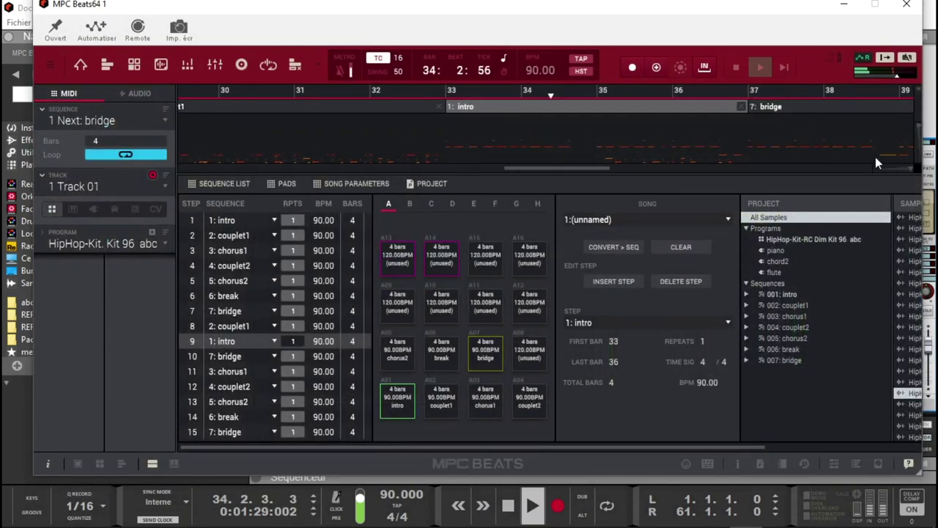
pyautogui.click(906, 7)
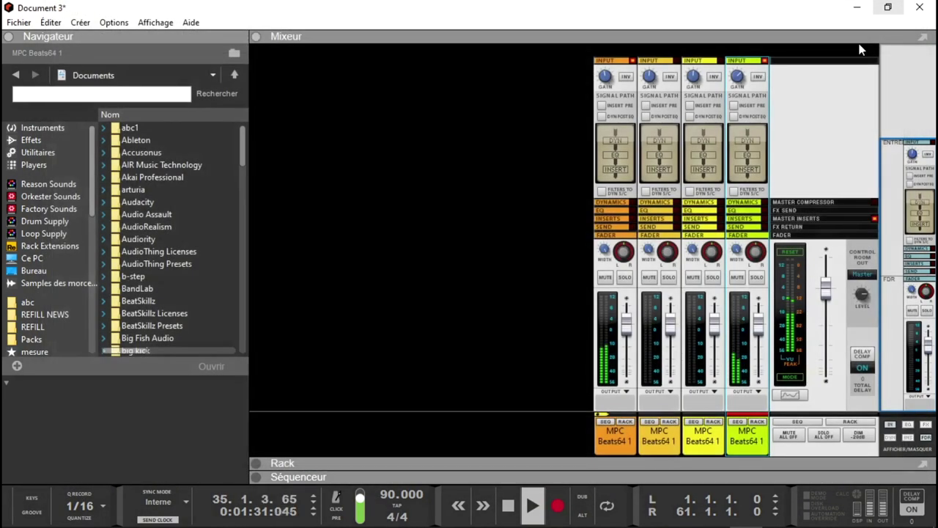
pyautogui.press('space')
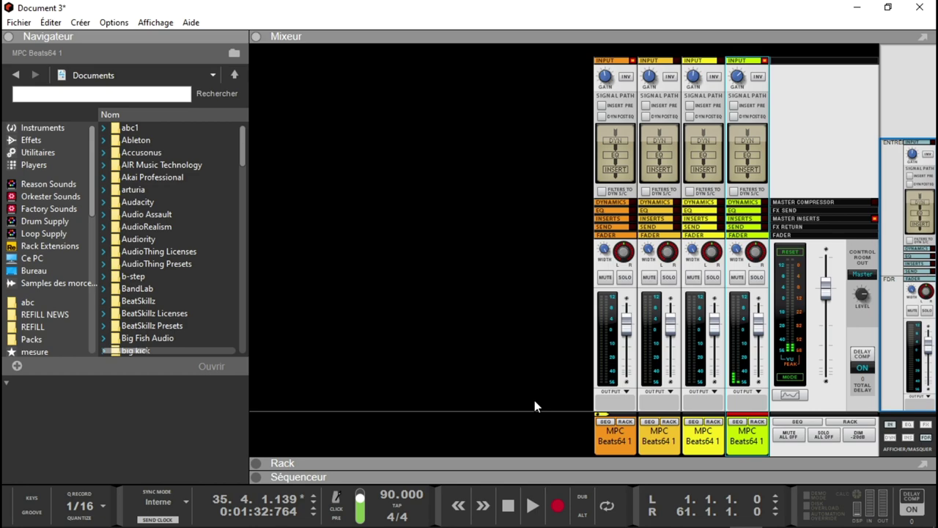
# Show the rack, reopen the MPC Beats64 plugin window from its device and reposition the window.
pyautogui.press('F6')
pyautogui.click(634, 151)
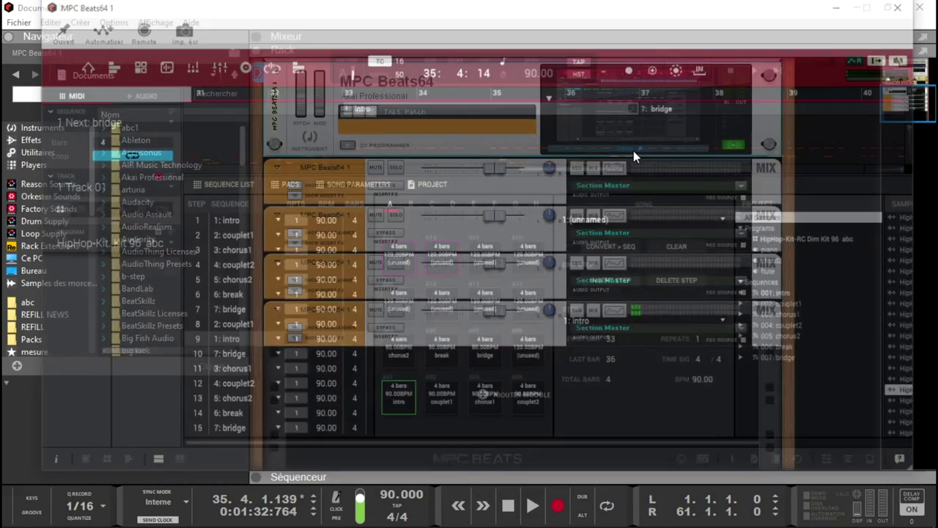
pyautogui.moveTo(638, 11); pyautogui.dragTo(651, 4)
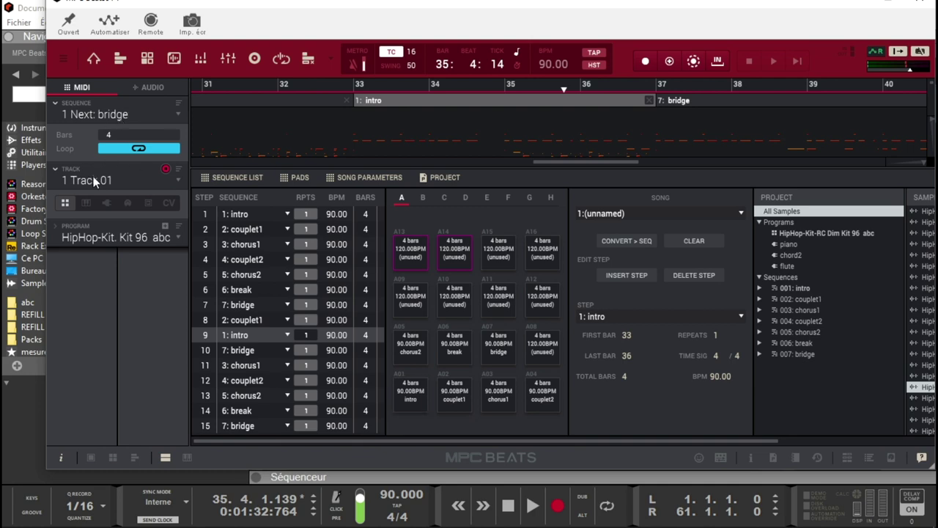
# Review the drum program's pad mixer inserts, opening and closing the Cymatics Diablo effect on the program channel.
pyautogui.click(201, 59)
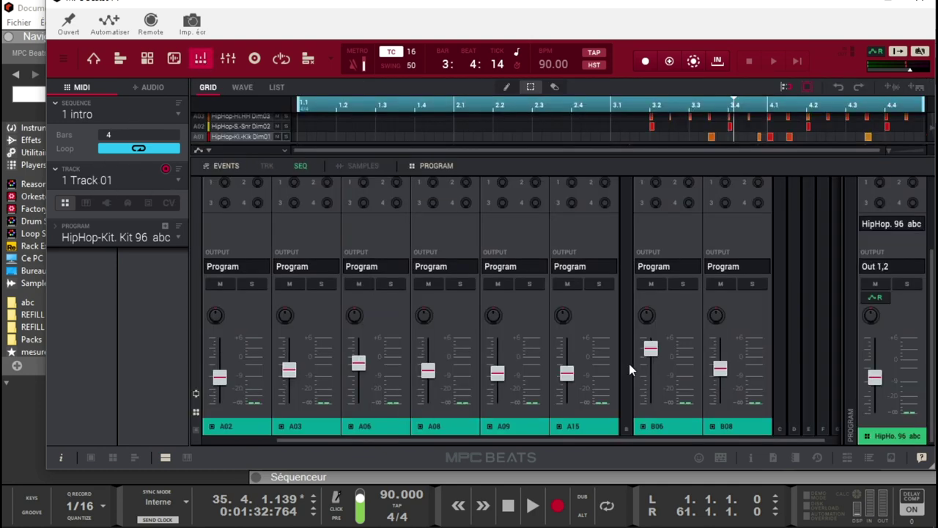
pyautogui.scroll(3, 931, 359)
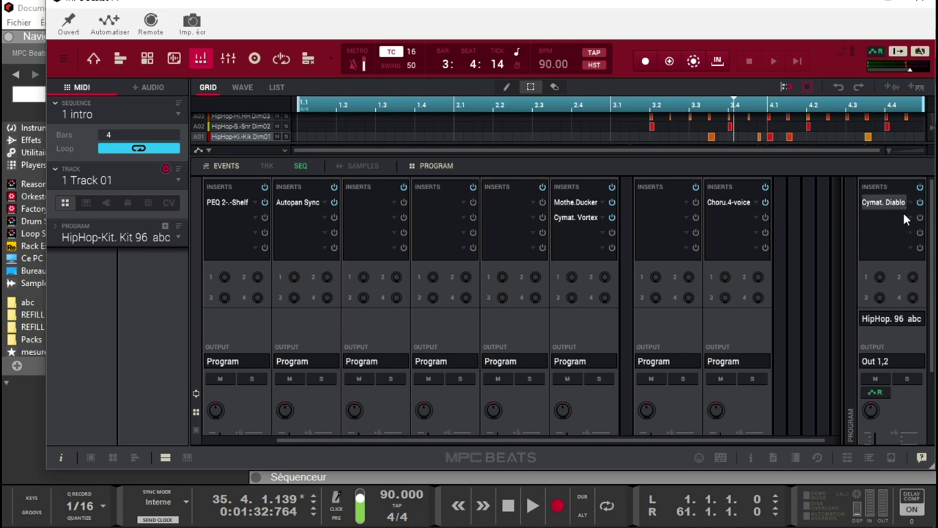
pyautogui.doubleClick(877, 203)
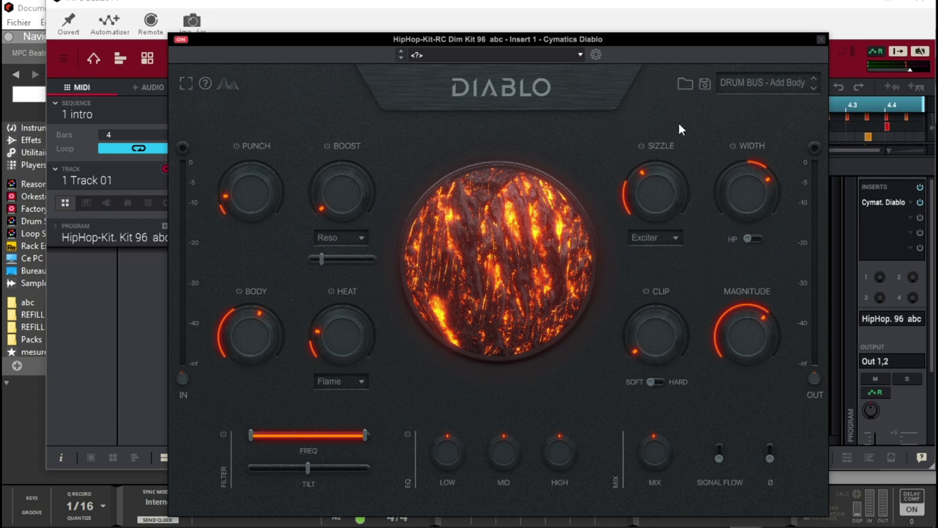
pyautogui.click(821, 40)
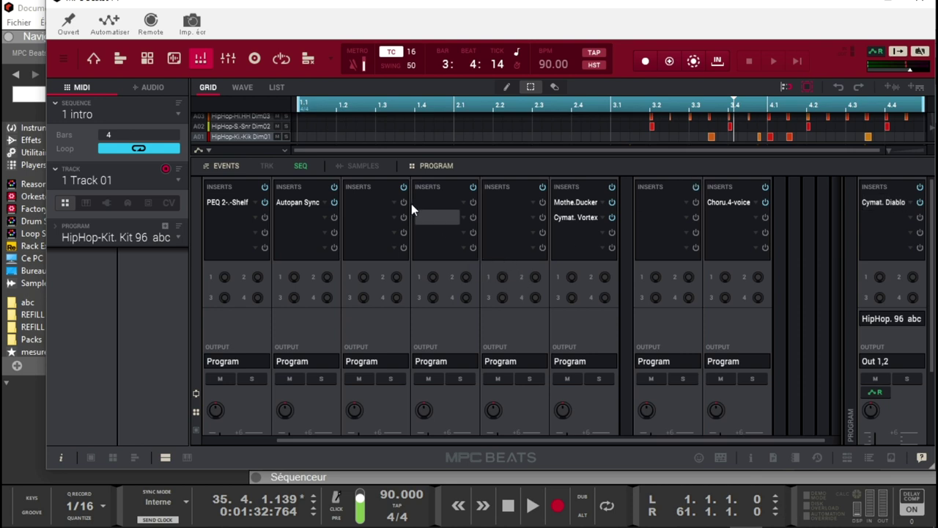
# View the program inserts in the channel mixer and inspect the flute's Autopan Sync and analog delay effects.
pyautogui.click(228, 60)
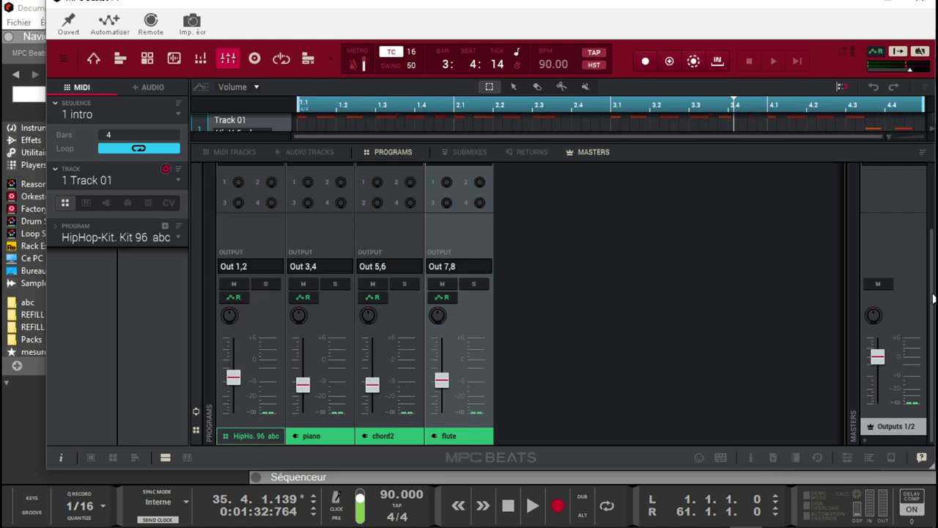
pyautogui.scroll(3, 927, 285)
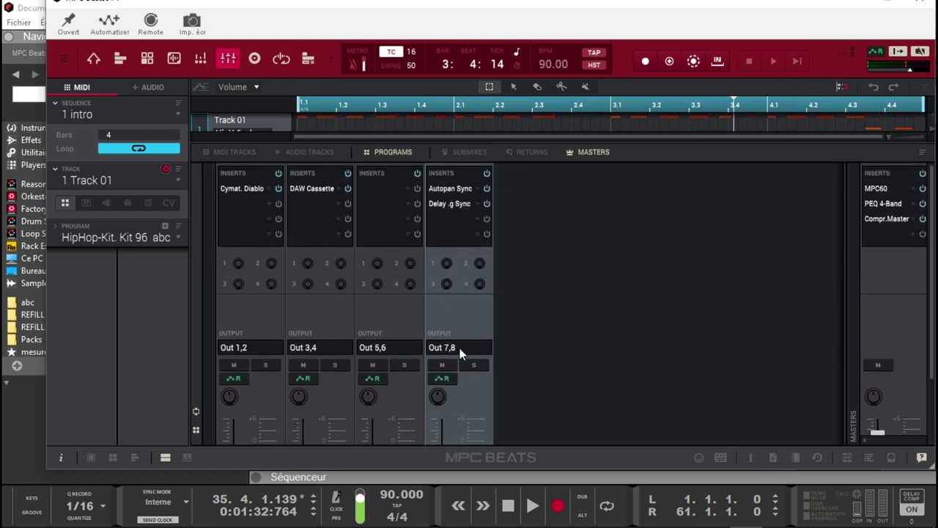
pyautogui.click(450, 190)
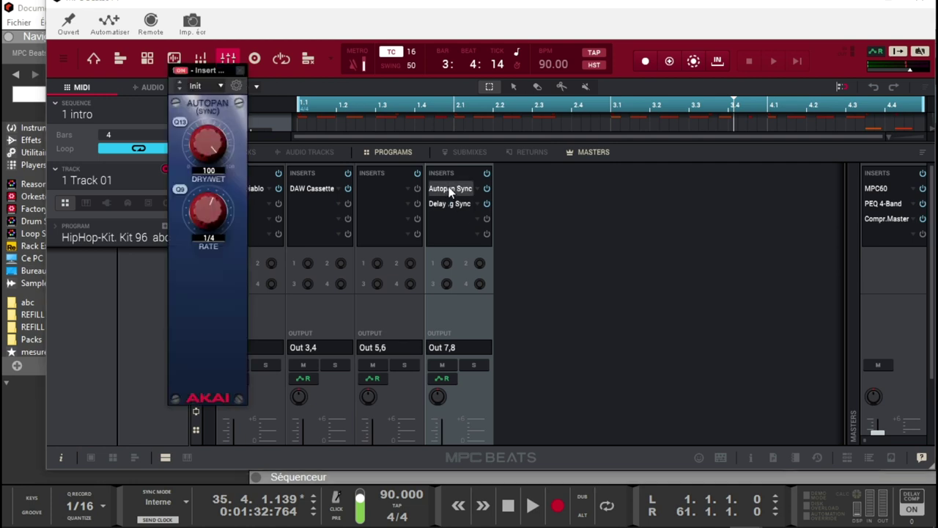
pyautogui.click(445, 205)
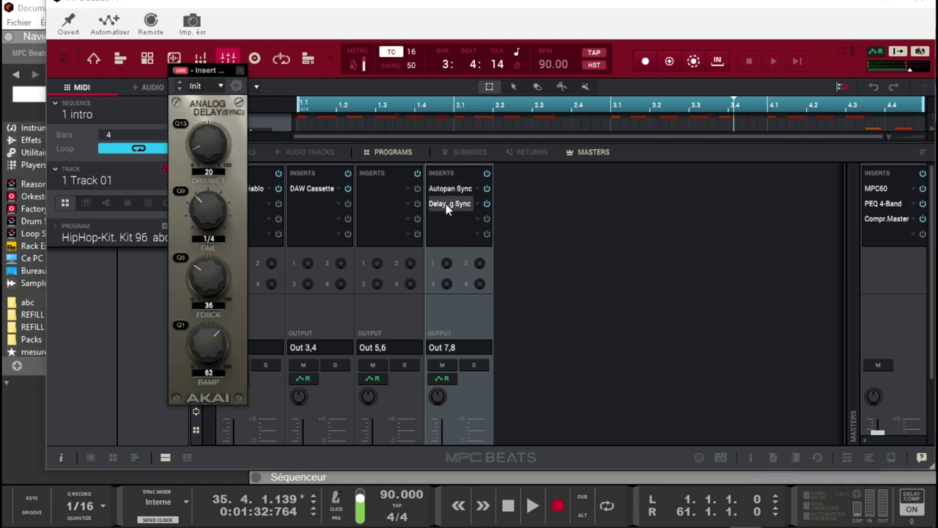
pyautogui.click(240, 71)
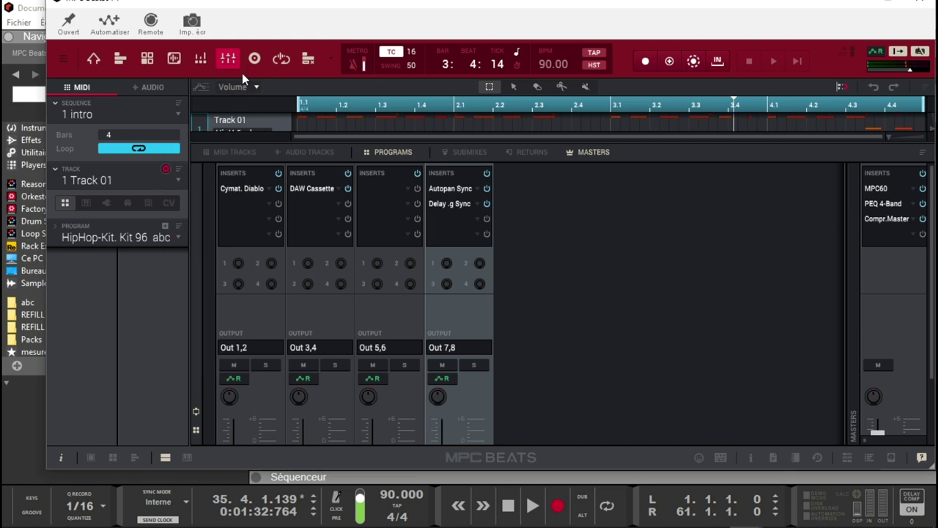
# Inspect the MPC60, PEQ 4-Band and Master Compressor inserts on the Outputs 1/2 master channel.
pyautogui.click(887, 189)
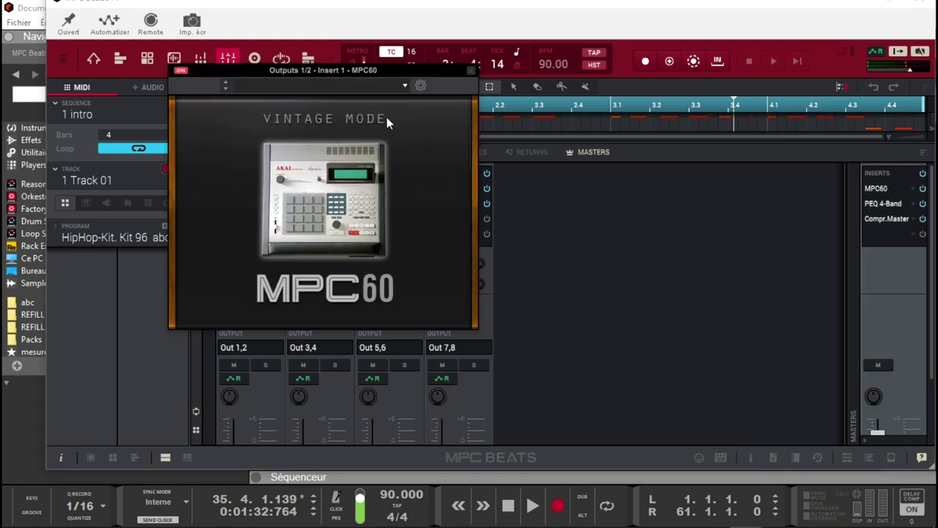
pyautogui.click(883, 207)
pyautogui.click(877, 206)
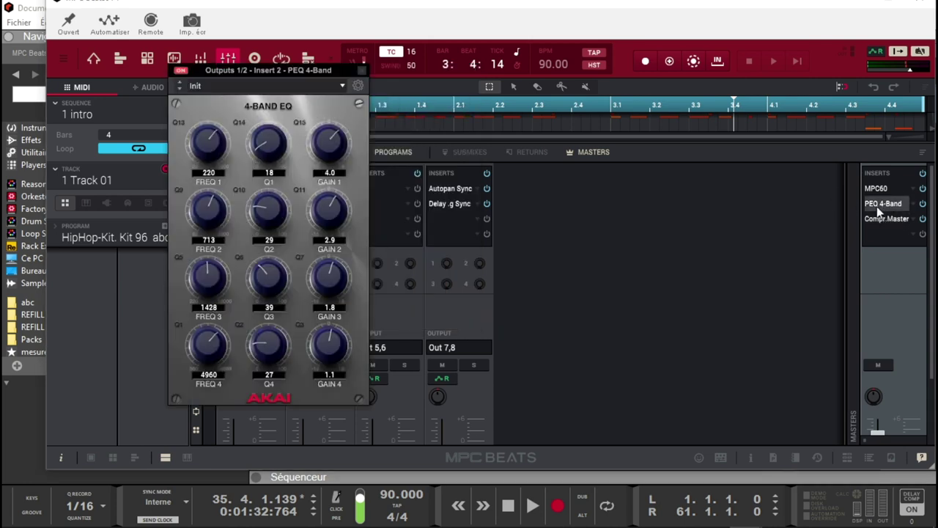
pyautogui.click(878, 218)
pyautogui.click(878, 217)
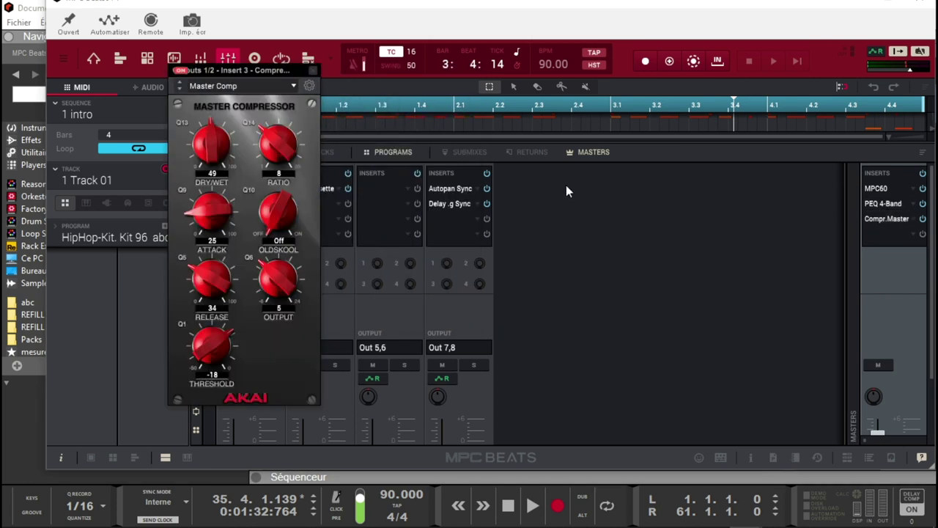
# Close the Master Compressor and inspect the DAW Cassette insert on the piano program channel.
pyautogui.click(313, 70)
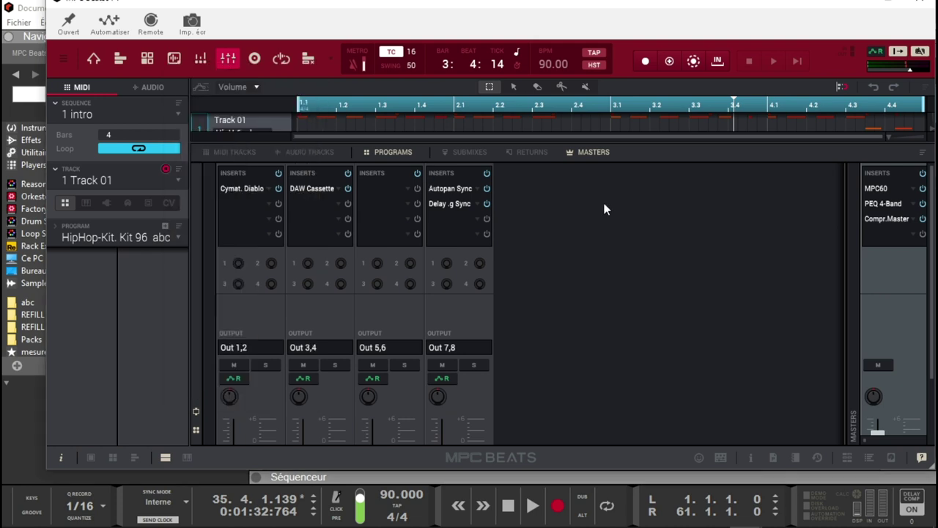
pyautogui.click(313, 188)
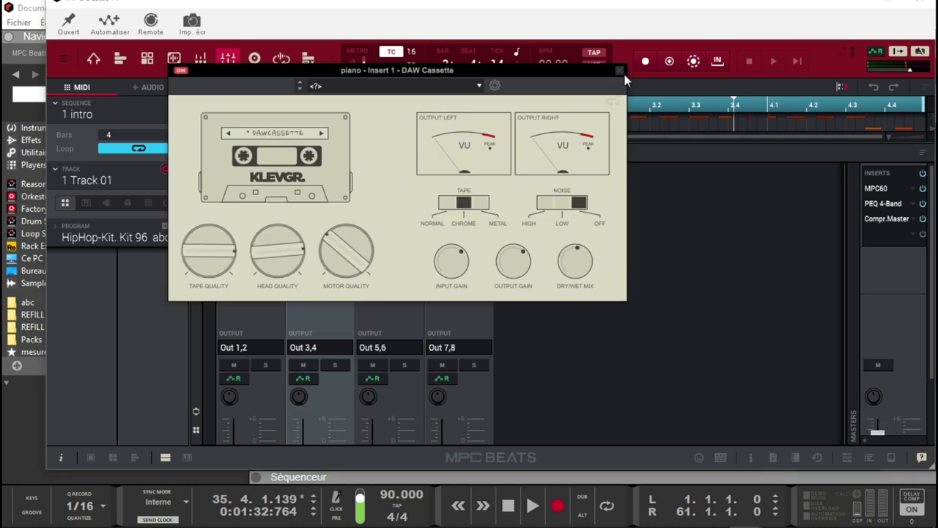
pyautogui.click(620, 72)
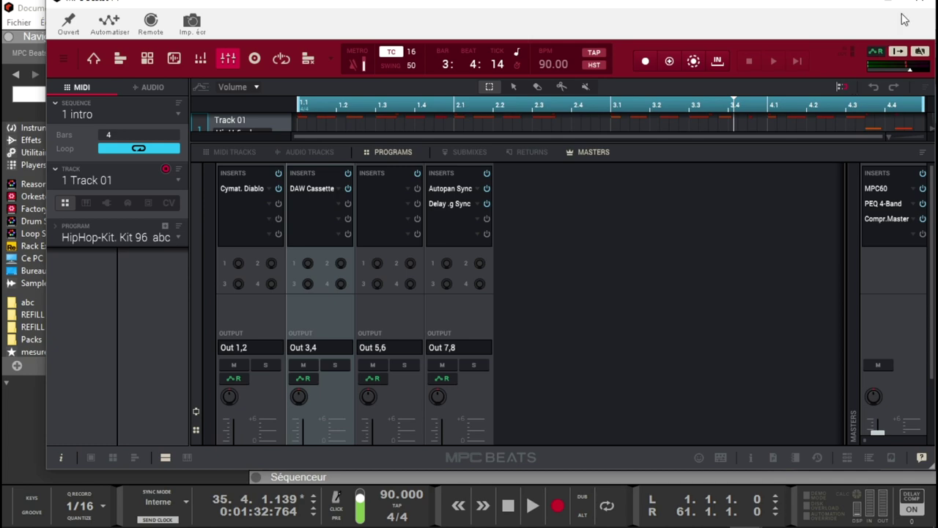
# Minimize the MPC Beats64 plugin window and close the leftover insert effect windows covering the rack.
pyautogui.moveTo(840, 4); pyautogui.dragTo(832, 27)
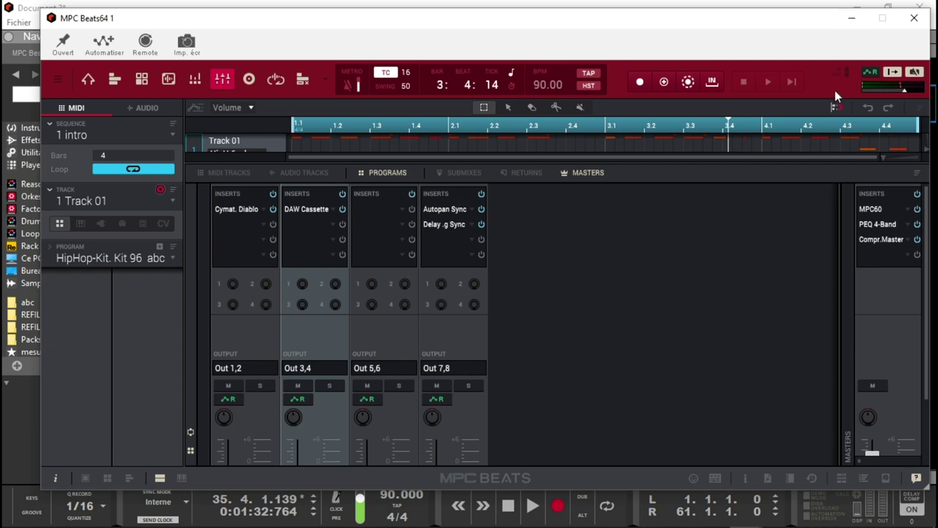
pyautogui.click(850, 20)
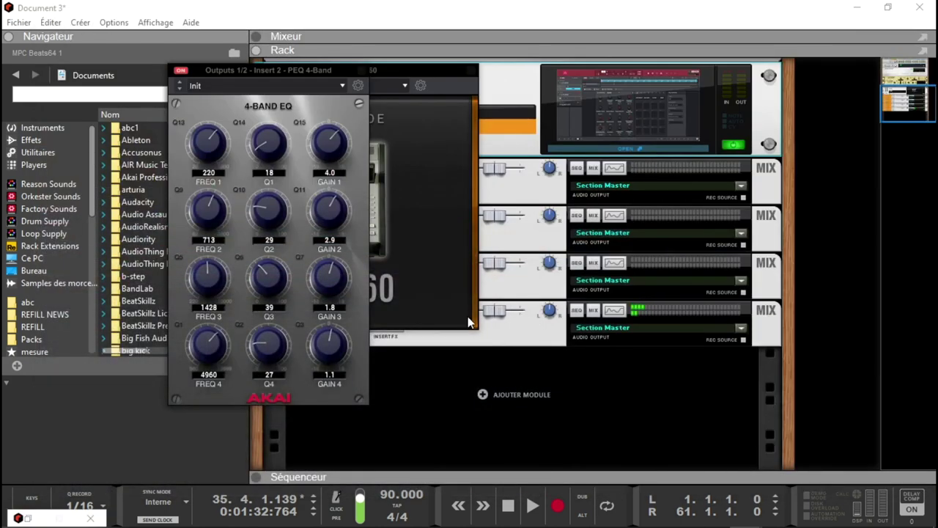
pyautogui.click(475, 69)
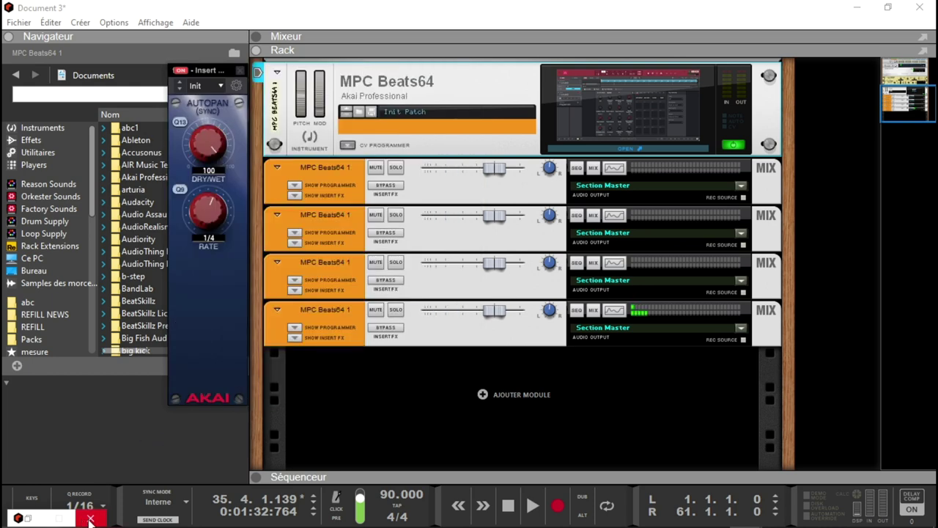
pyautogui.click(239, 70)
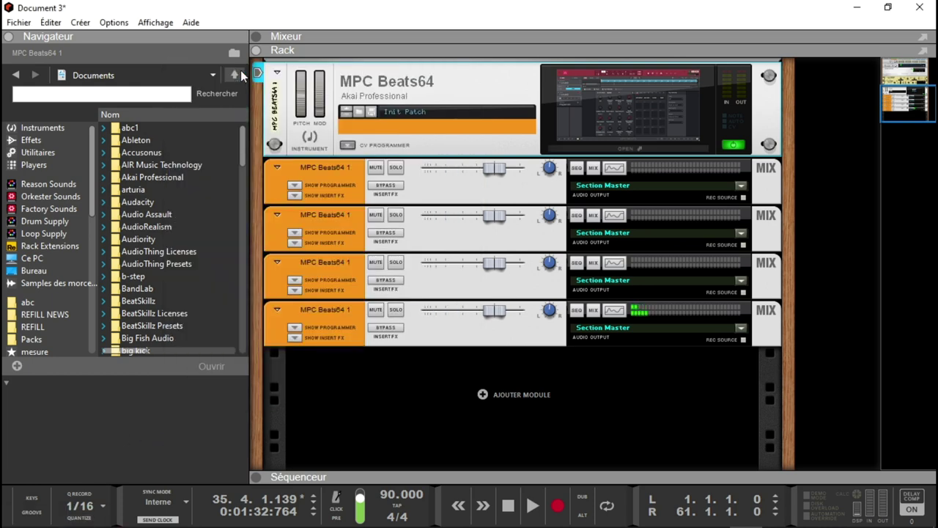
# Add a Europa by Reason instrument from the Reason Studios instruments to the rack below the MPC Beats64 mix channels.
pyautogui.click(34, 126)
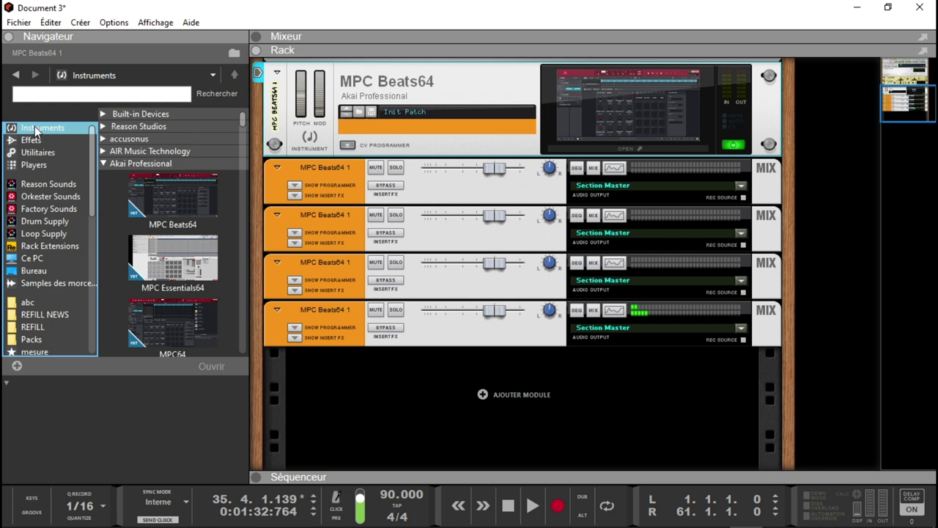
pyautogui.click(107, 162)
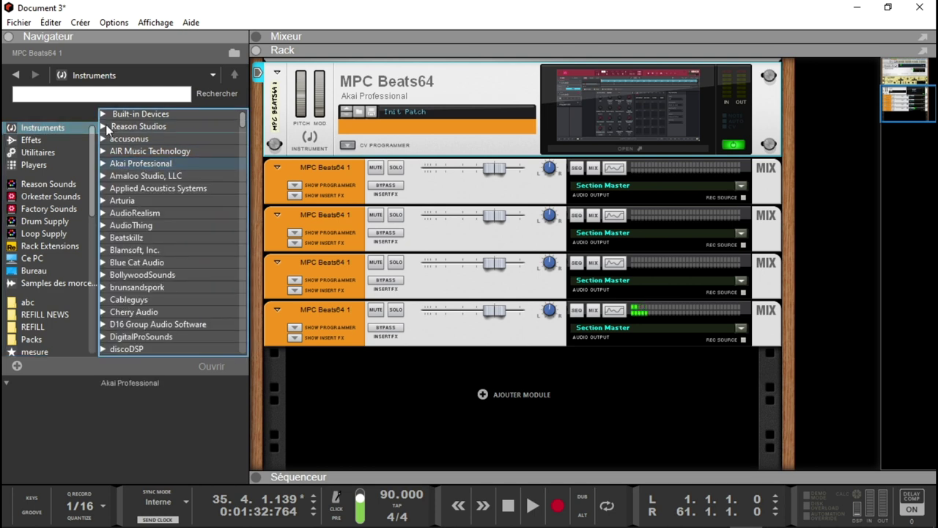
pyautogui.click(106, 124)
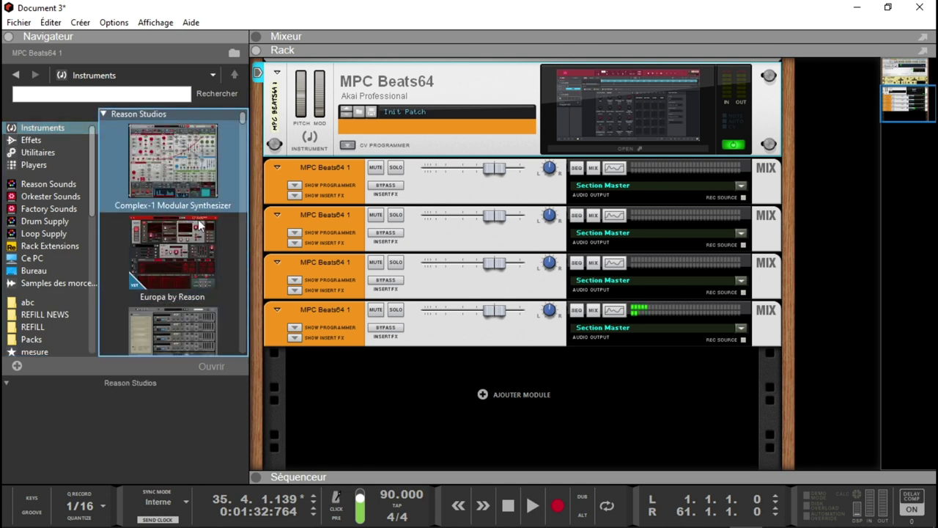
pyautogui.click(174, 252)
pyautogui.moveTo(175, 252); pyautogui.dragTo(441, 394)
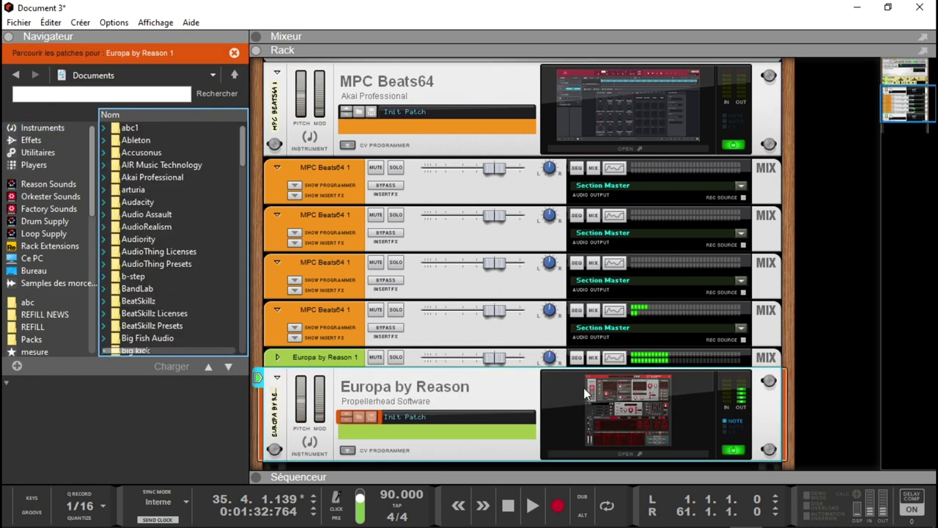
# Play the song with Europa in the rack, stop playback, and check both instrument tracks in the sequencer.
pyautogui.press('space')
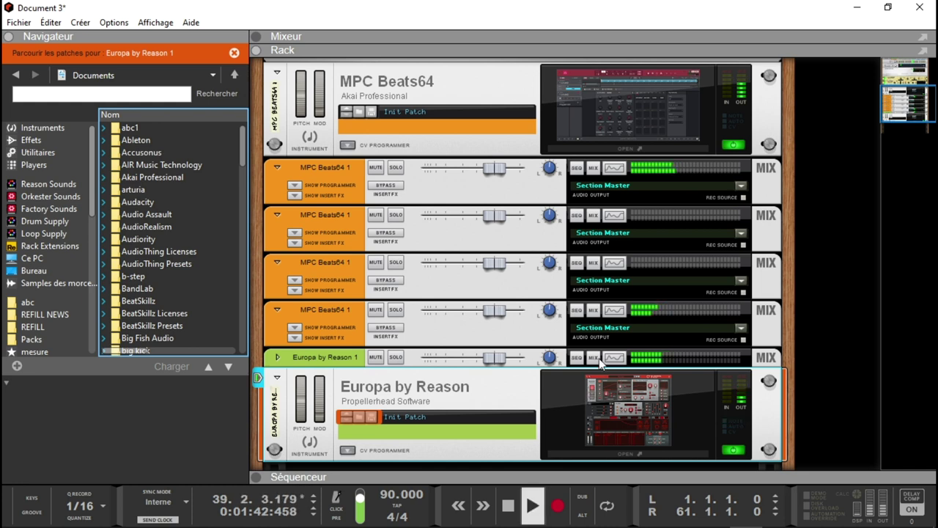
pyautogui.press('space')
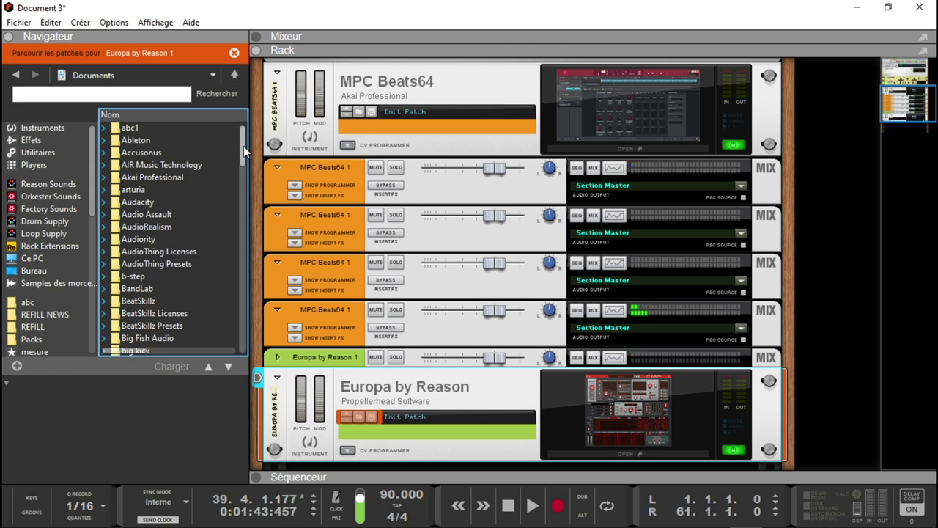
pyautogui.scroll(-2, 245, 143)
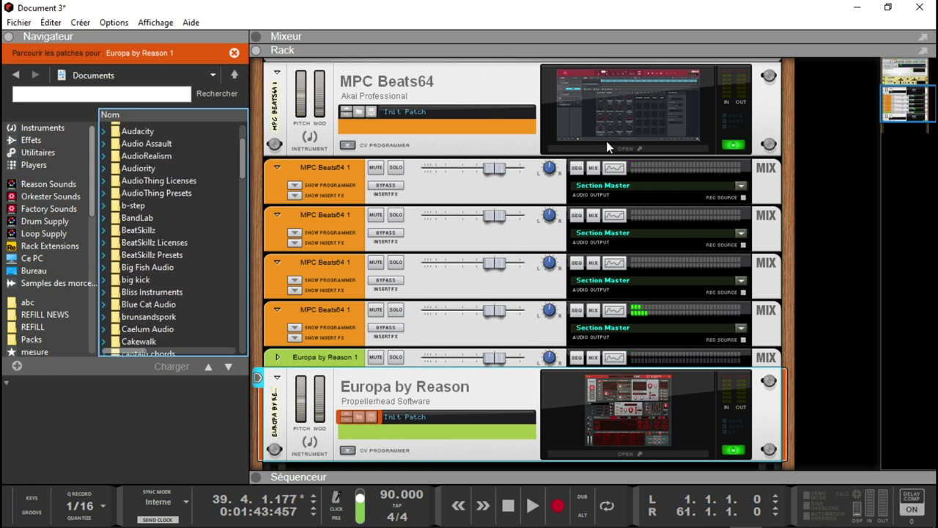
pyautogui.click(258, 477)
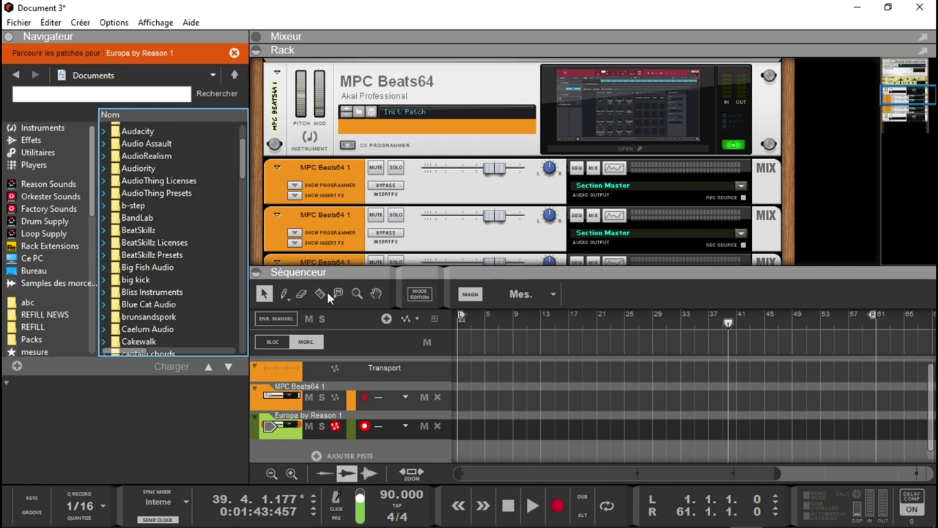
pyautogui.click(260, 274)
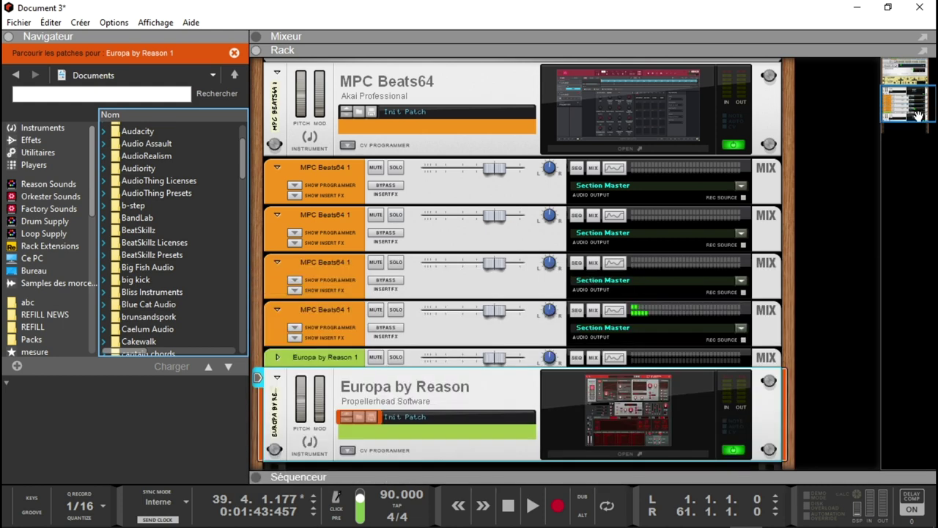
# Try to add a second MPC Beats64 instance from the Akai Professional instruments below Europa.
pyautogui.click(924, 203)
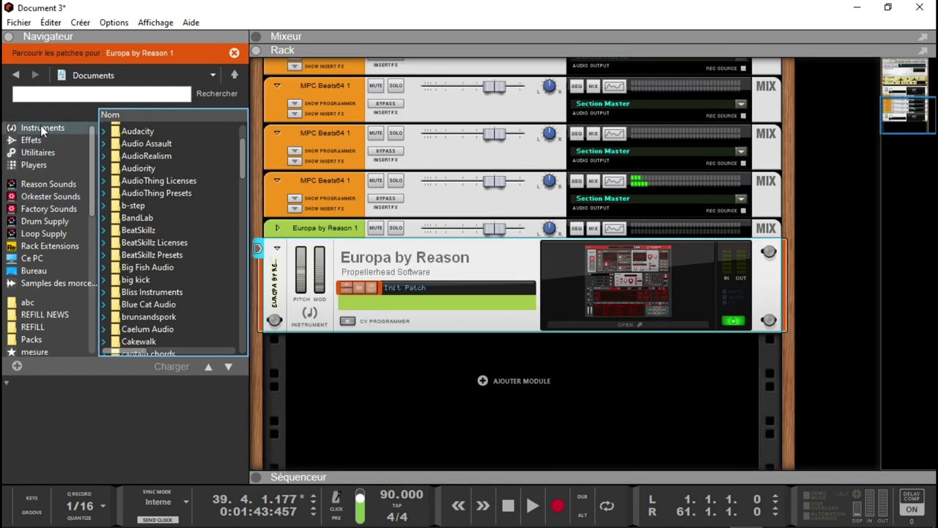
pyautogui.click(78, 128)
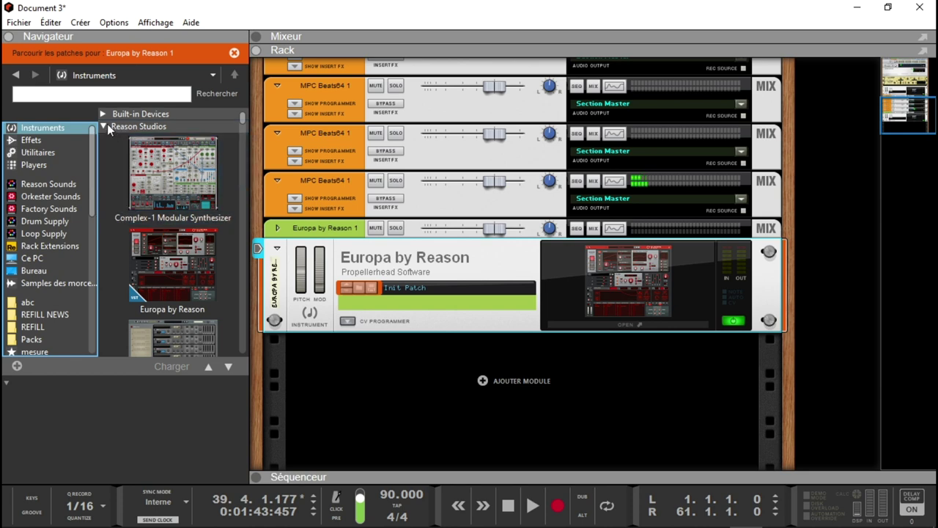
pyautogui.click(106, 126)
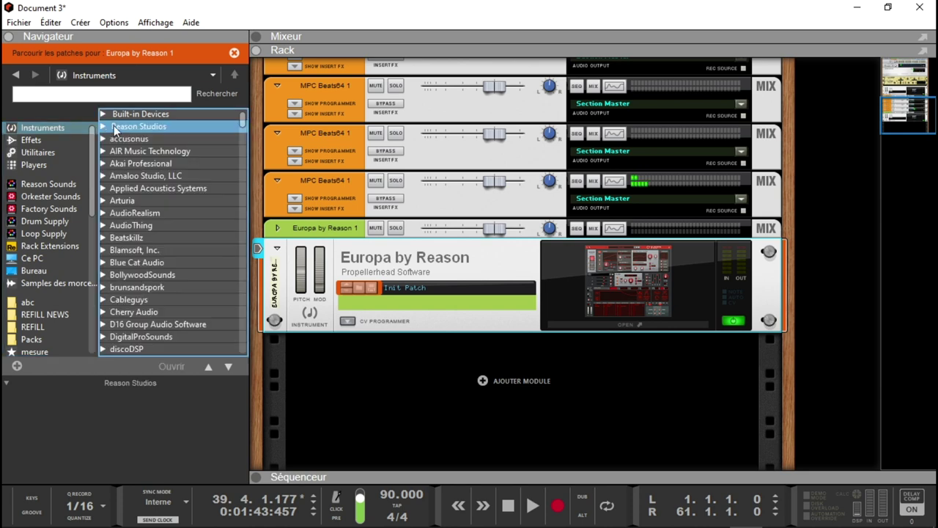
pyautogui.click(105, 163)
pyautogui.moveTo(160, 141); pyautogui.dragTo(404, 380)
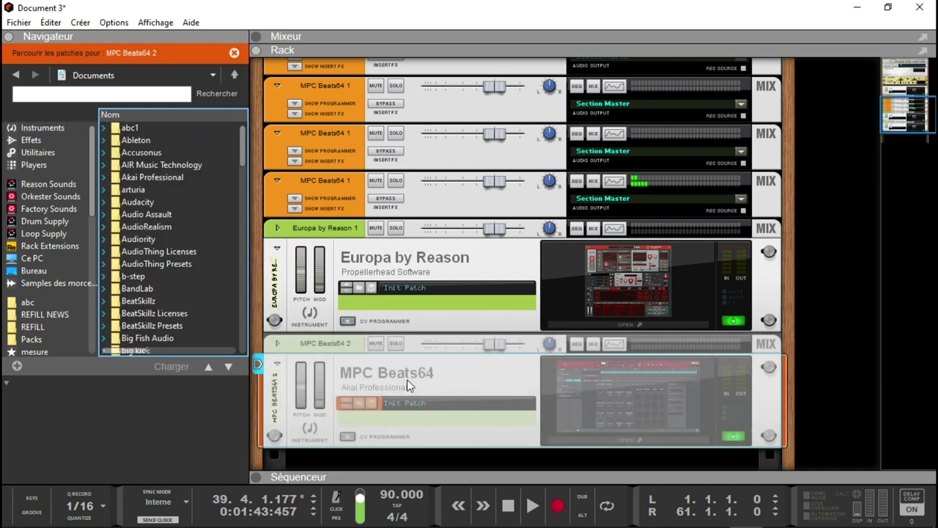
# Open the second MPC Beats64 instance's plugin window, move it over the rack to read it, and close it.
pyautogui.click(605, 438)
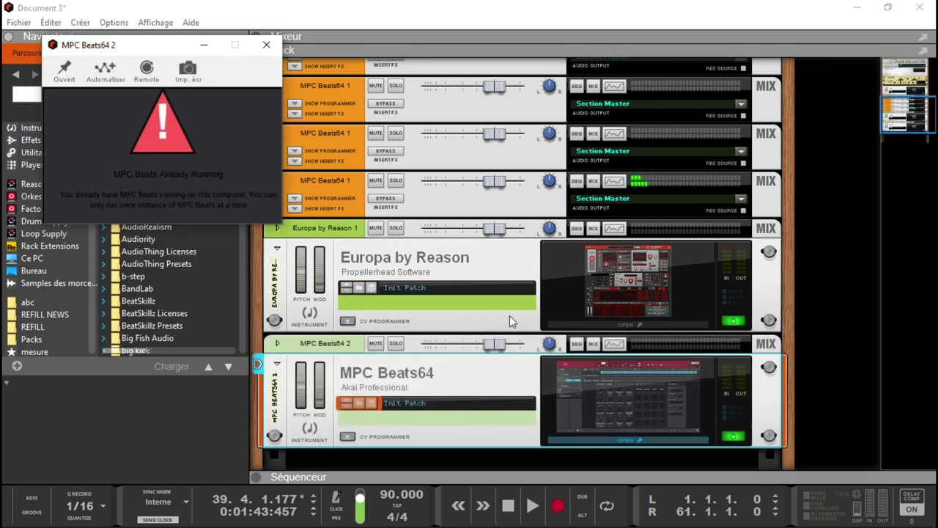
pyautogui.moveTo(165, 45); pyautogui.dragTo(539, 169)
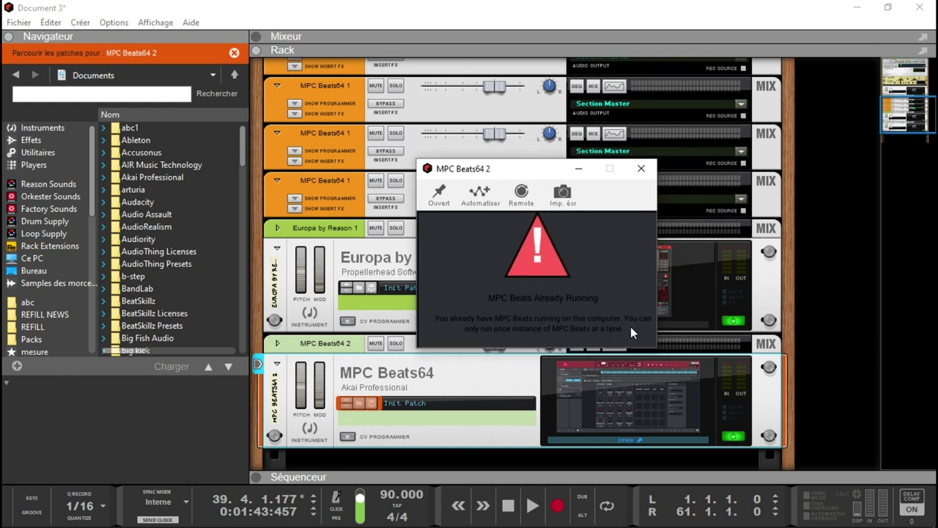
pyautogui.click(641, 168)
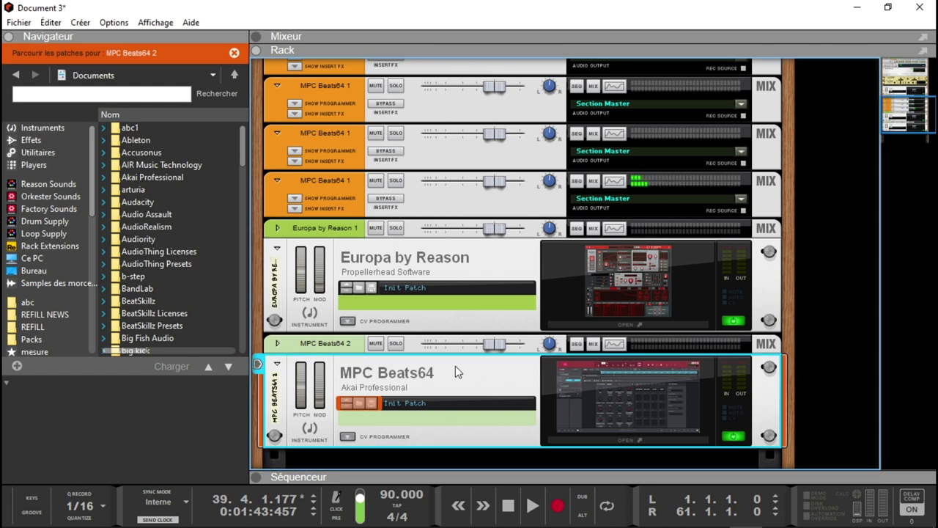
# Delete the second MPC Beats64 instance from the rack and return to the original MPC Beats64 device.
pyautogui.press('Delete')
pyautogui.press('Return')
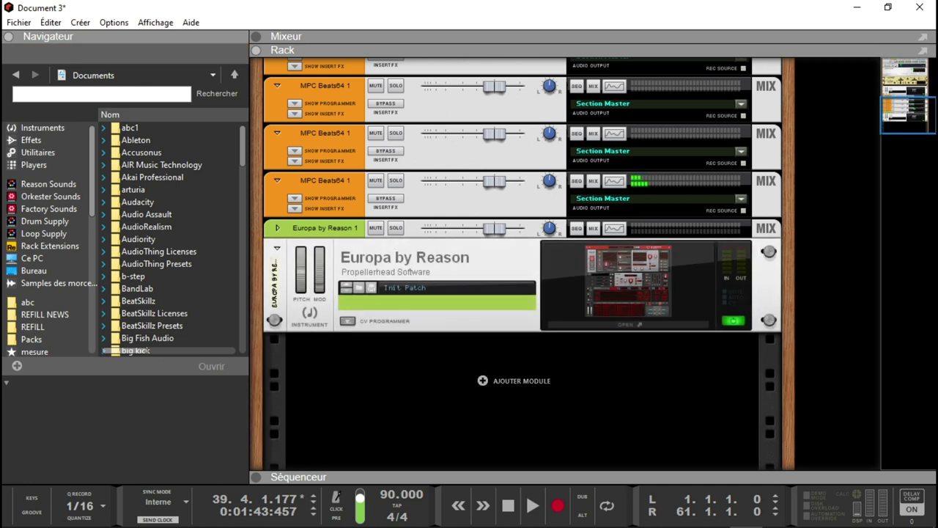
pyautogui.moveTo(927, 129); pyautogui.dragTo(932, 103)
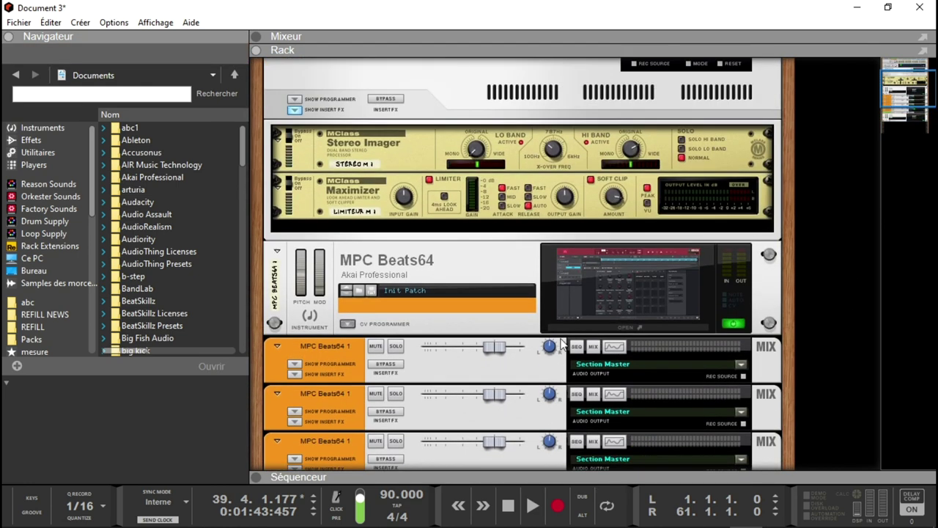